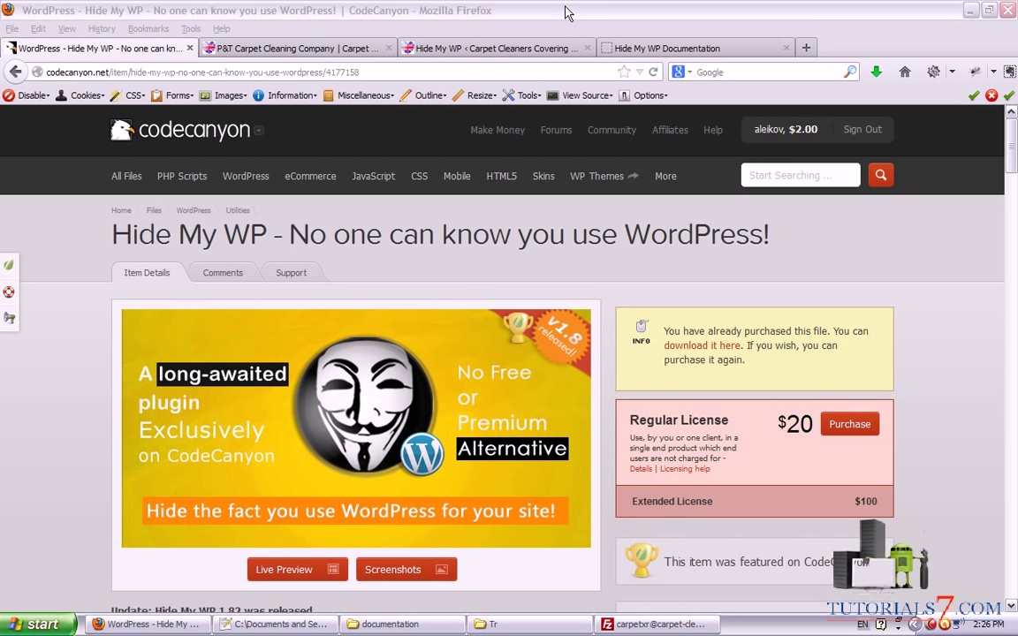
- Mark up the screen with annotations, then view the P&T Carpet Cleaning site
{"action": "left_click", "coordinate": [118, 264]}
{"action": "mouse_move", "coordinate": [113, 259]}
{"action": "left_mouse_down"}
{"action": "mouse_move", "coordinate": [256, 221]}
{"action": "mouse_move", "coordinate": [145, 183]}
{"action": "mouse_move", "coordinate": [89, 231]}
{"action": "mouse_move", "coordinate": [126, 270]}
{"action": "left_mouse_up"}
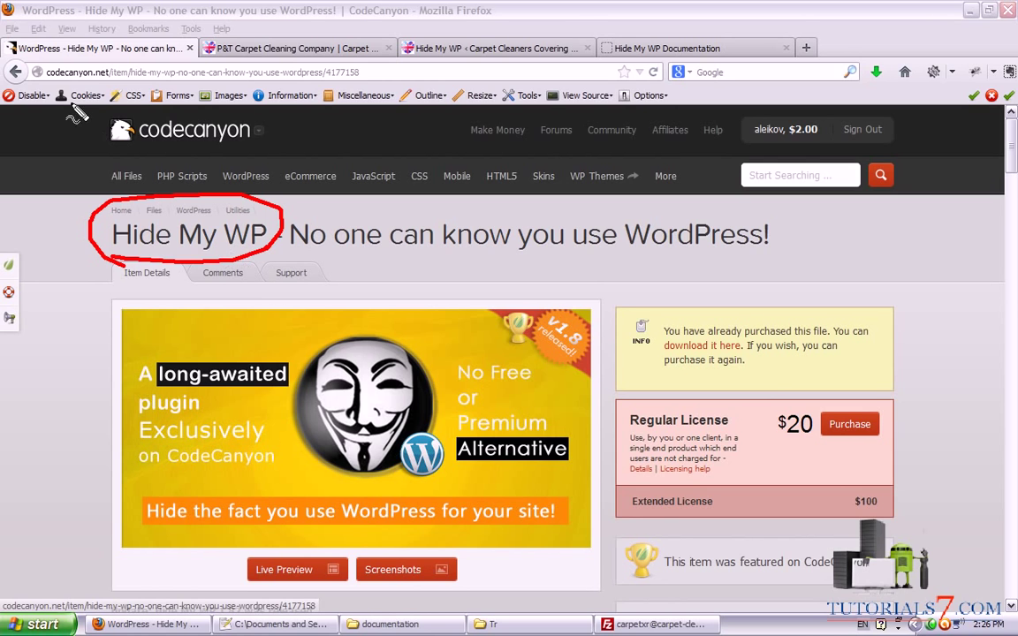
{"action": "mouse_move", "coordinate": [45, 69]}
{"action": "left_mouse_down"}
{"action": "mouse_move", "coordinate": [55, 55]}
{"action": "mouse_move", "coordinate": [115, 67]}
{"action": "mouse_move", "coordinate": [53, 53]}
{"action": "mouse_move", "coordinate": [49, 84]}
{"action": "left_mouse_up"}
{"action": "mouse_move", "coordinate": [840, 389]}
{"action": "left_mouse_down"}
{"action": "mouse_move", "coordinate": [884, 383]}
{"action": "mouse_move", "coordinate": [964, 424]}
{"action": "mouse_move", "coordinate": [761, 402]}
{"action": "mouse_move", "coordinate": [315, 251]}
{"action": "mouse_move", "coordinate": [288, 255]}
{"action": "left_mouse_up"}
{"action": "mouse_move", "coordinate": [131, 197]}
{"action": "left_mouse_down"}
{"action": "mouse_move", "coordinate": [94, 104]}
{"action": "mouse_move", "coordinate": [100, 109]}
{"action": "left_mouse_up"}
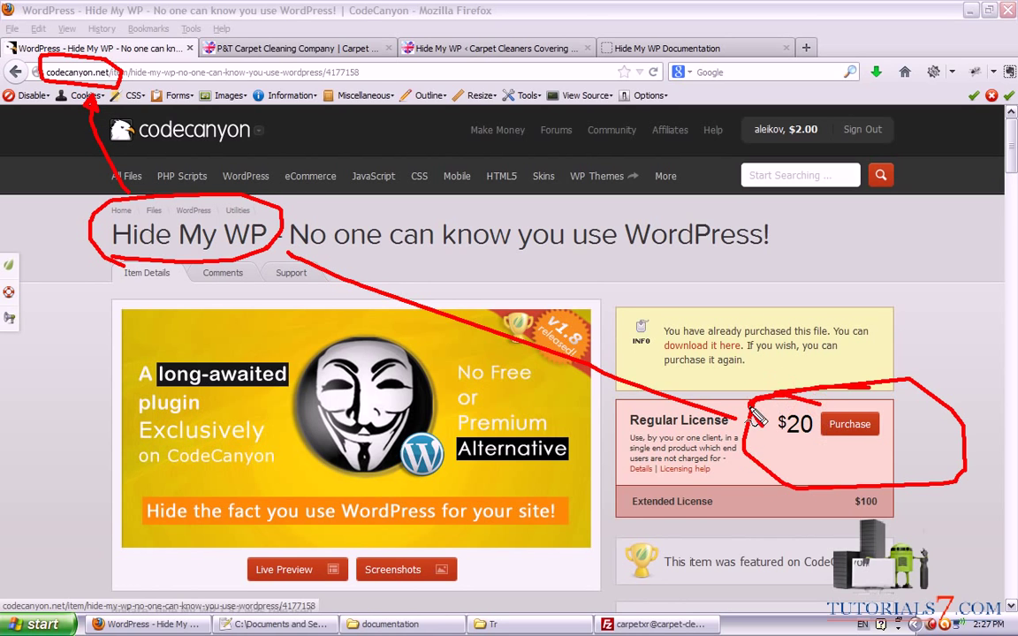
{"action": "key", "text": "Escape"}
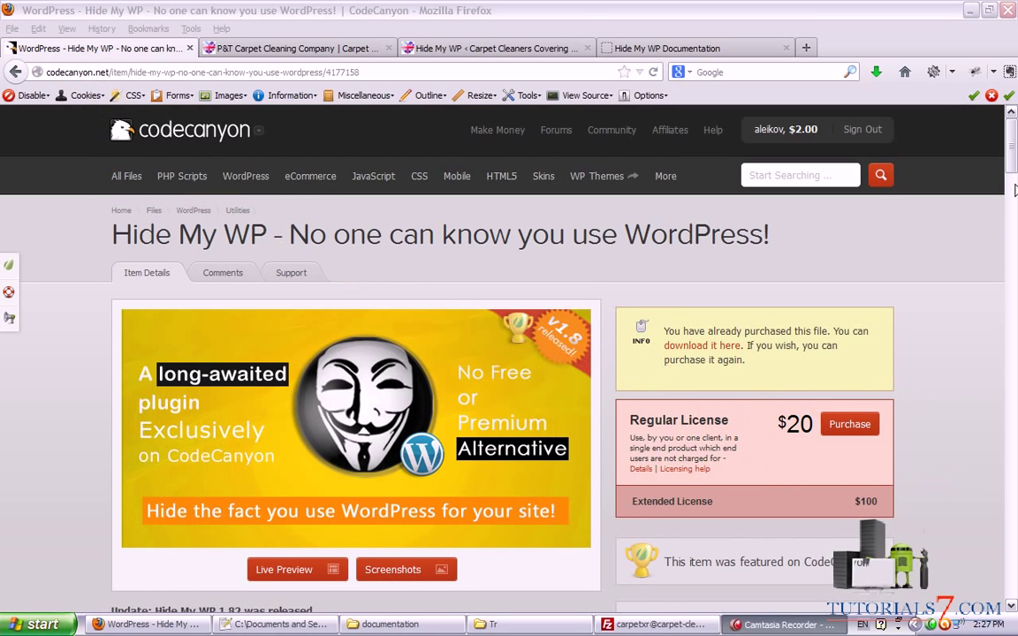
{"action": "scroll", "coordinate": [509, 354], "scroll_direction": "down", "scroll_amount": 2}
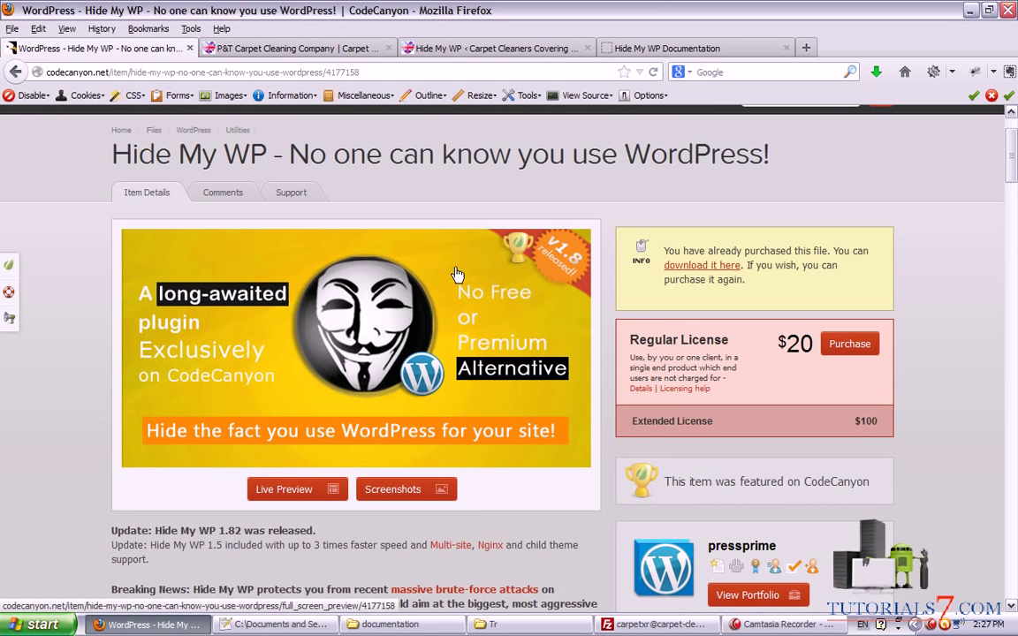
{"action": "mouse_move", "coordinate": [442, 264]}
{"action": "left_mouse_down"}
{"action": "mouse_move", "coordinate": [544, 263]}
{"action": "mouse_move", "coordinate": [583, 287]}
{"action": "mouse_move", "coordinate": [582, 428]}
{"action": "mouse_move", "coordinate": [456, 410]}
{"action": "mouse_move", "coordinate": [445, 327]}
{"action": "left_mouse_up"}
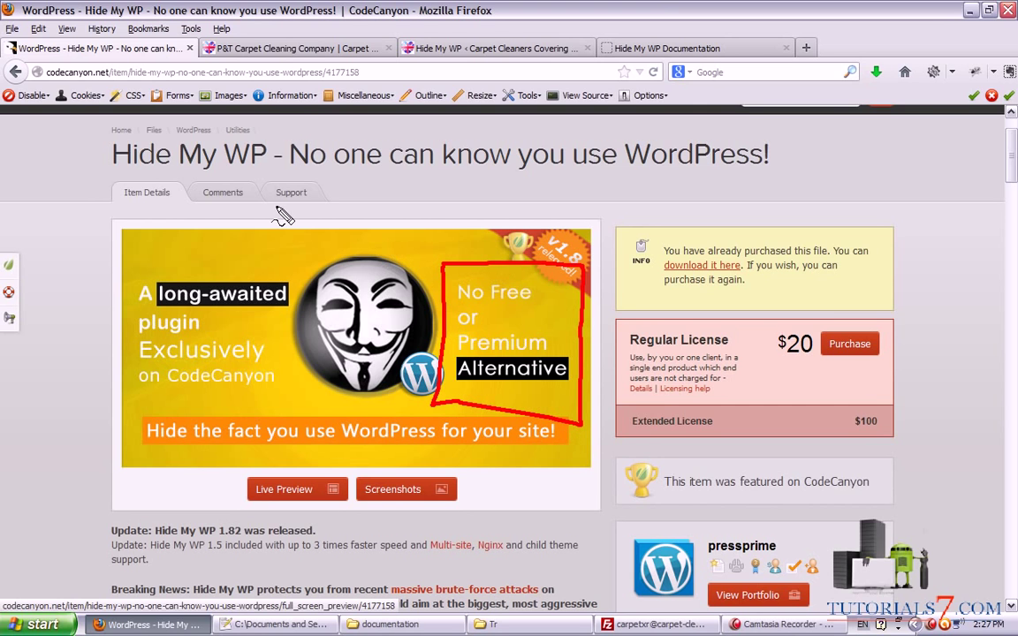
{"action": "mouse_move", "coordinate": [331, 159]}
{"action": "left_mouse_down"}
{"action": "mouse_move", "coordinate": [448, 244]}
{"action": "mouse_move", "coordinate": [446, 258]}
{"action": "left_mouse_up"}
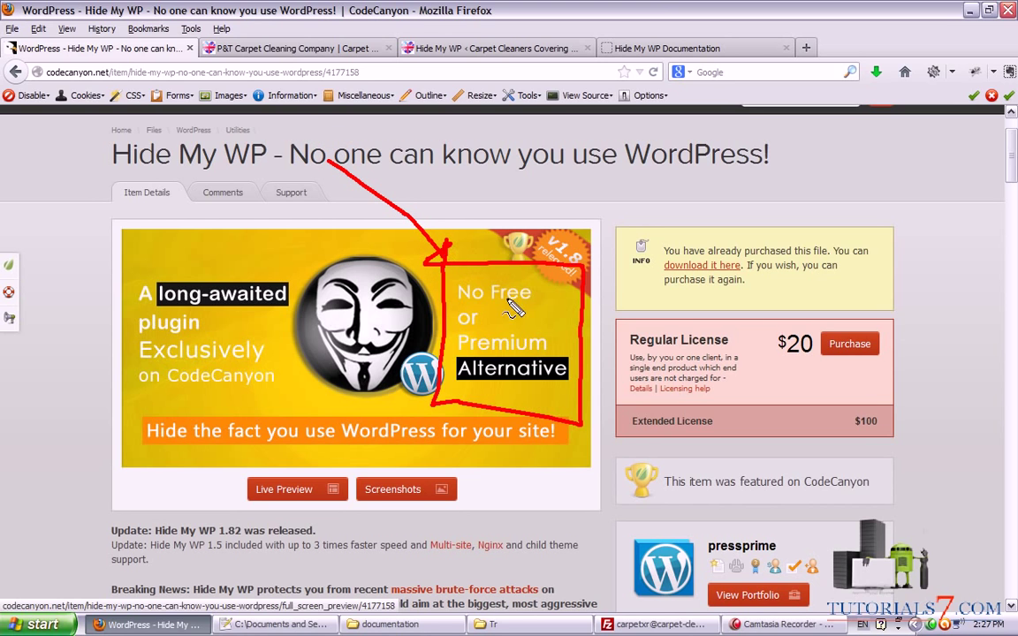
{"action": "left_click_drag", "start_coordinate": [459, 378], "coordinate": [579, 386]}
{"action": "key", "text": "Escape"}
{"action": "mouse_move", "coordinate": [1012, 155]}
{"action": "left_mouse_down"}
{"action": "mouse_move", "coordinate": [1012, 197]}
{"action": "mouse_move", "coordinate": [1012, 144]}
{"action": "left_mouse_up"}
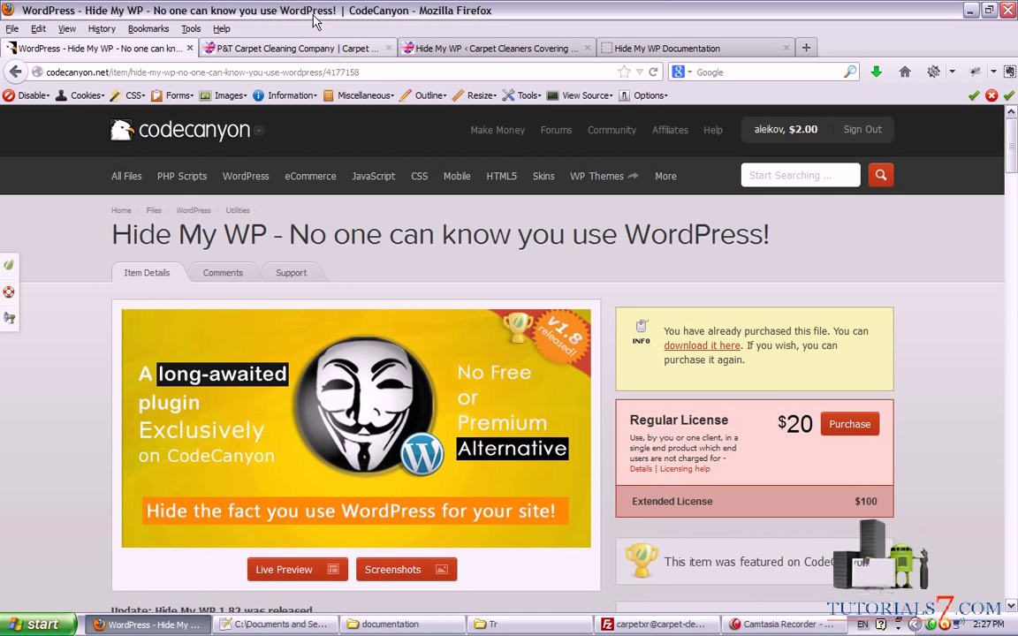
{"action": "left_click", "coordinate": [321, 51]}
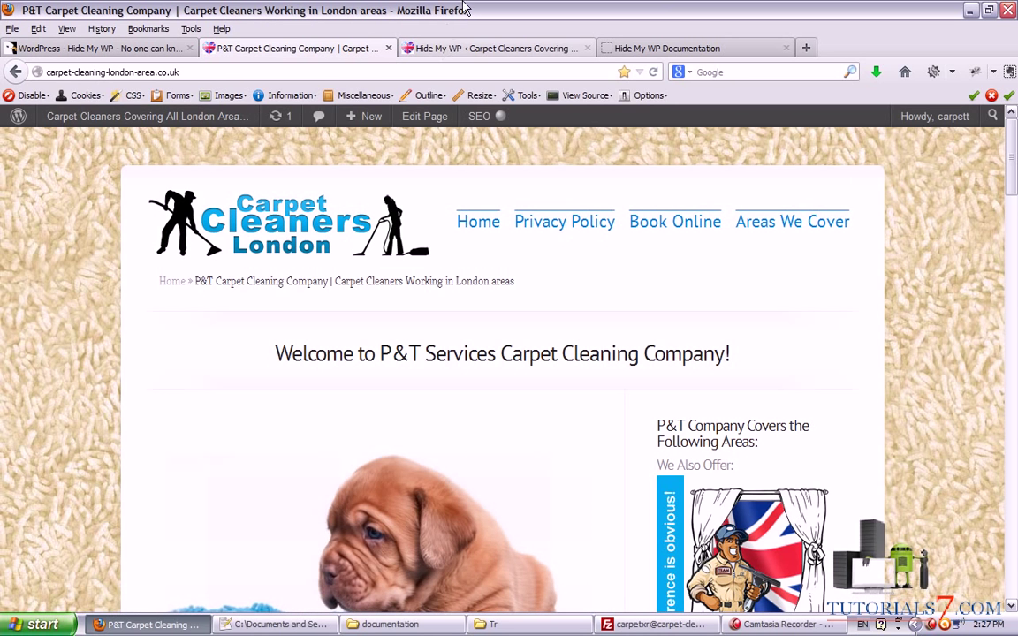
- Show the Hide My WP Start section with its empty Purchase Code and Import Options fields
{"action": "left_click", "coordinate": [444, 50]}
{"action": "mouse_move", "coordinate": [82, 322]}
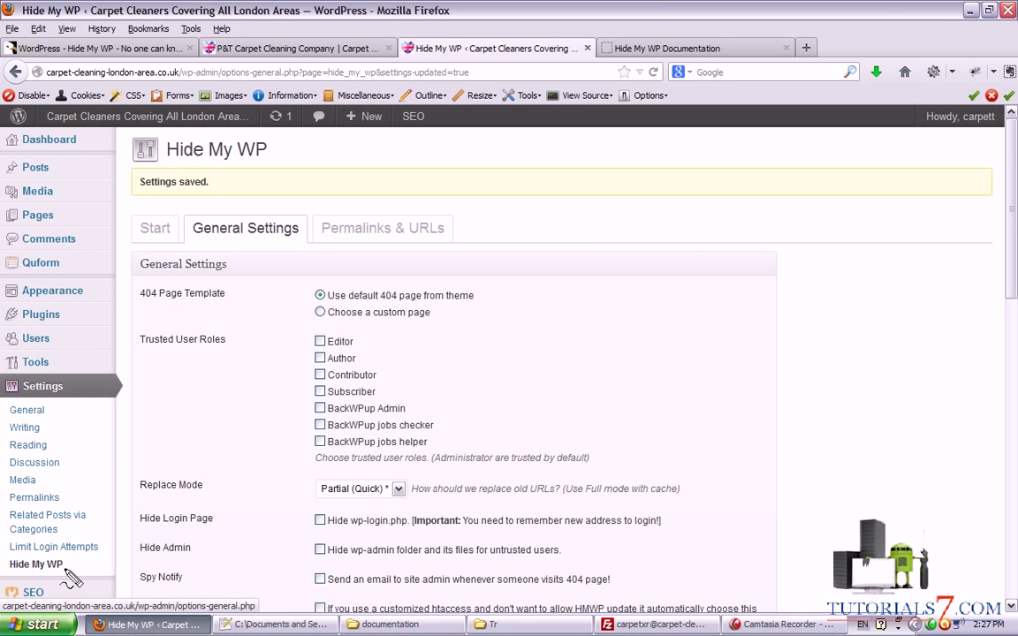
{"action": "mouse_move", "coordinate": [75, 557]}
{"action": "left_mouse_down"}
{"action": "mouse_move", "coordinate": [27, 550]}
{"action": "mouse_move", "coordinate": [32, 592]}
{"action": "mouse_move", "coordinate": [84, 596]}
{"action": "mouse_move", "coordinate": [78, 555]}
{"action": "left_mouse_up"}
{"action": "left_click_drag", "start_coordinate": [141, 239], "coordinate": [134, 232]}
{"action": "left_click", "coordinate": [155, 228]}
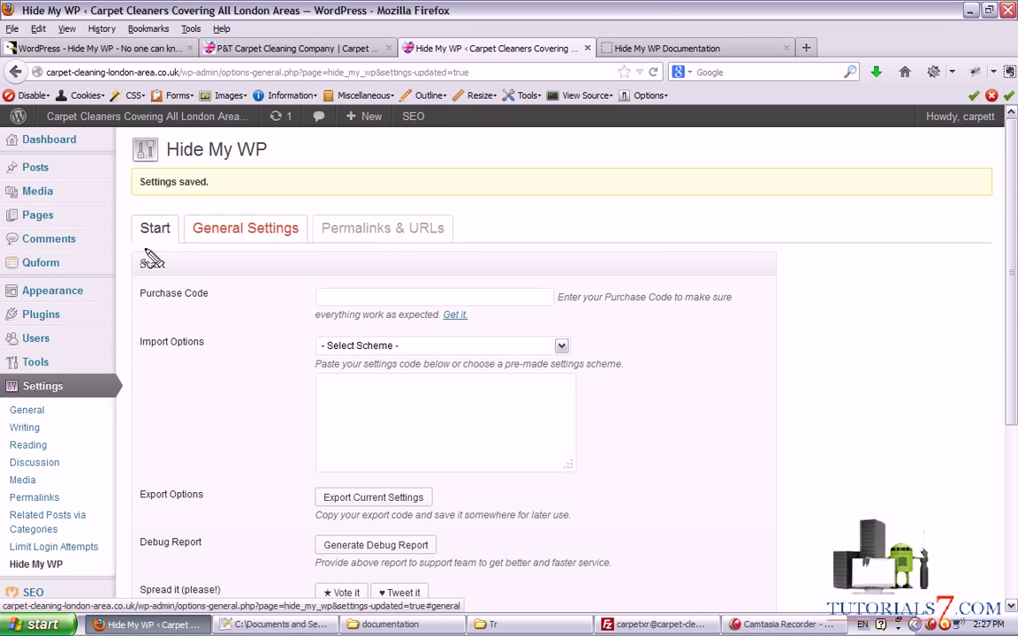
{"action": "mouse_move", "coordinate": [141, 251]}
{"action": "left_mouse_down"}
{"action": "mouse_move", "coordinate": [125, 234]}
{"action": "mouse_move", "coordinate": [173, 217]}
{"action": "mouse_move", "coordinate": [135, 210]}
{"action": "left_mouse_up"}
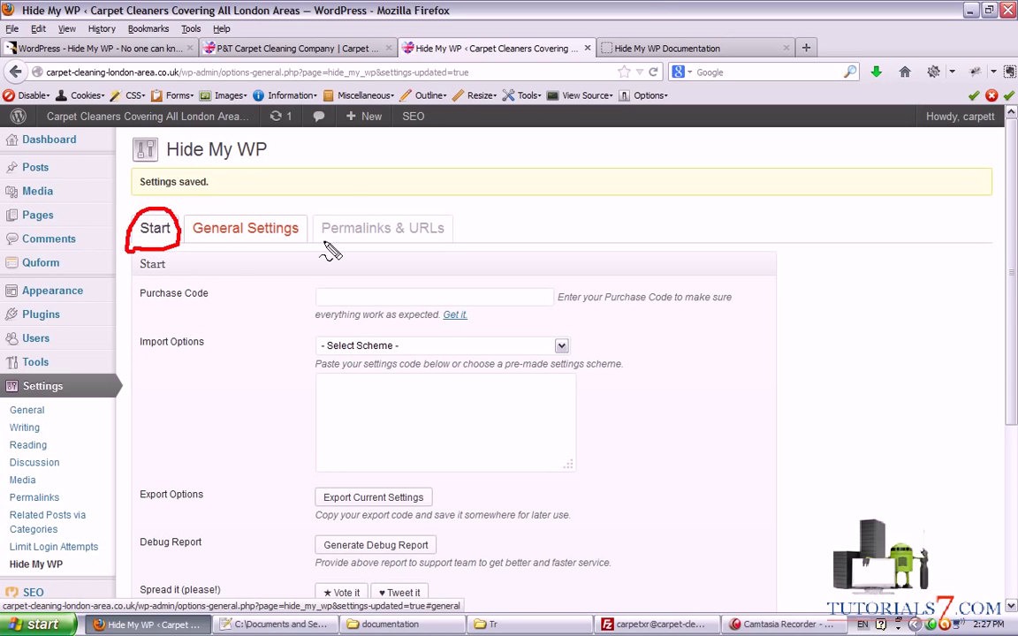
{"action": "mouse_move", "coordinate": [292, 196]}
{"action": "left_mouse_down"}
{"action": "mouse_move", "coordinate": [160, 231]}
{"action": "mouse_move", "coordinate": [308, 217]}
{"action": "left_mouse_up"}
{"action": "mouse_move", "coordinate": [418, 208]}
{"action": "left_mouse_down"}
{"action": "mouse_move", "coordinate": [433, 212]}
{"action": "mouse_move", "coordinate": [299, 197]}
{"action": "mouse_move", "coordinate": [422, 221]}
{"action": "left_mouse_up"}
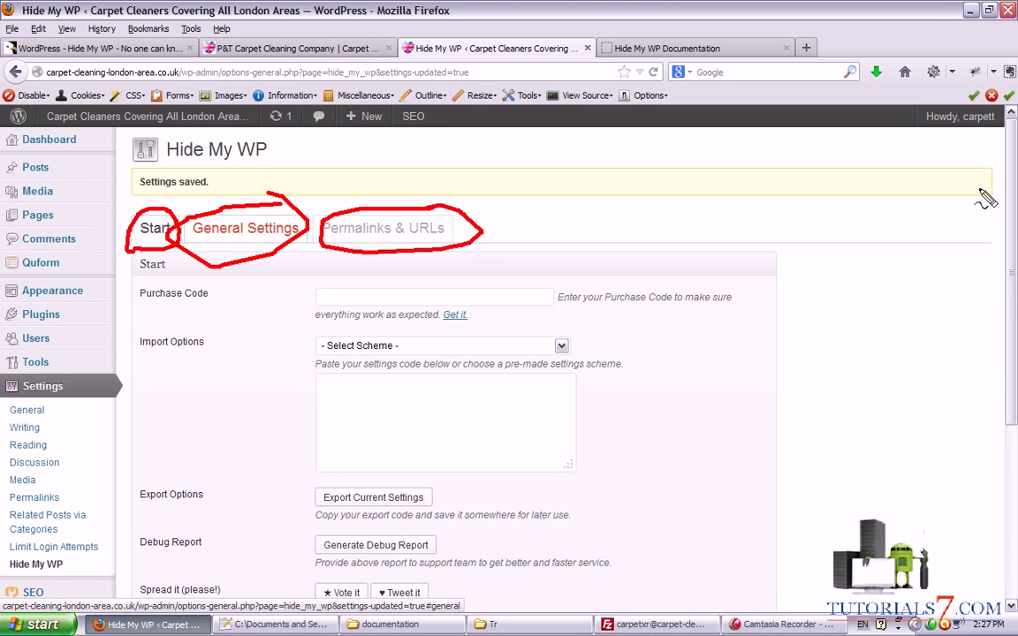
{"action": "left_click", "coordinate": [653, 46]}
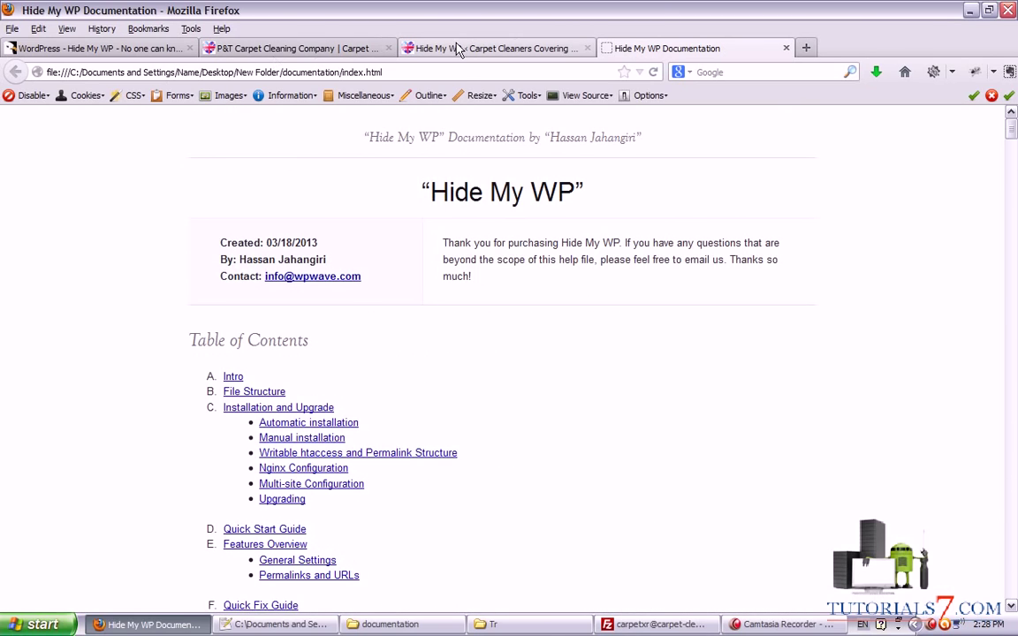
{"action": "key", "text": "ctrl+shift+Tab"}
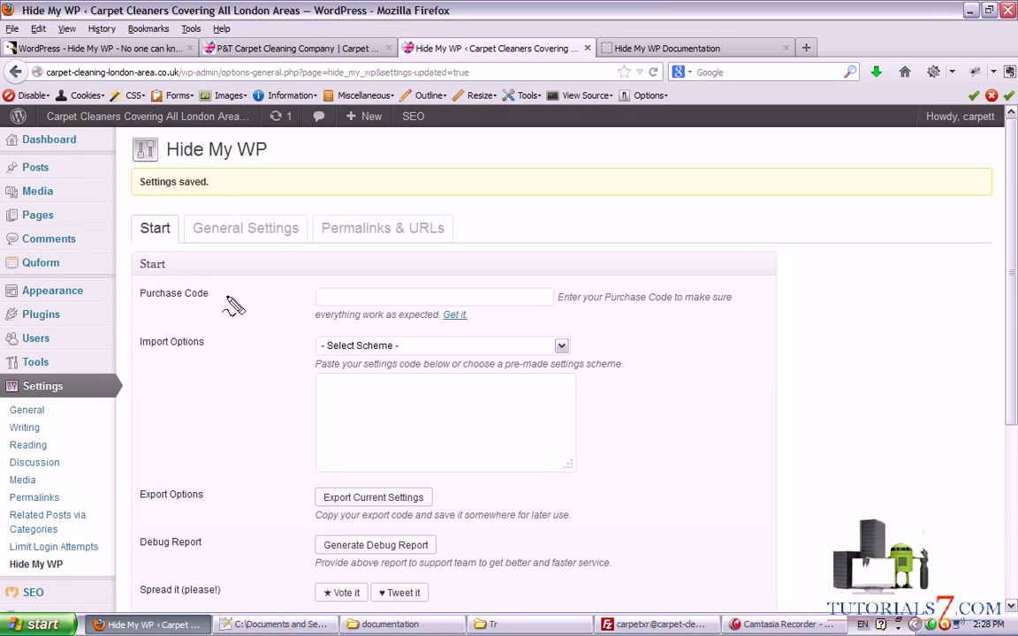
- Open the purchase_code_1200.png guide showing where the purchase code sits in the license certificate
{"action": "left_click_drag", "start_coordinate": [228, 298], "coordinate": [306, 299]}
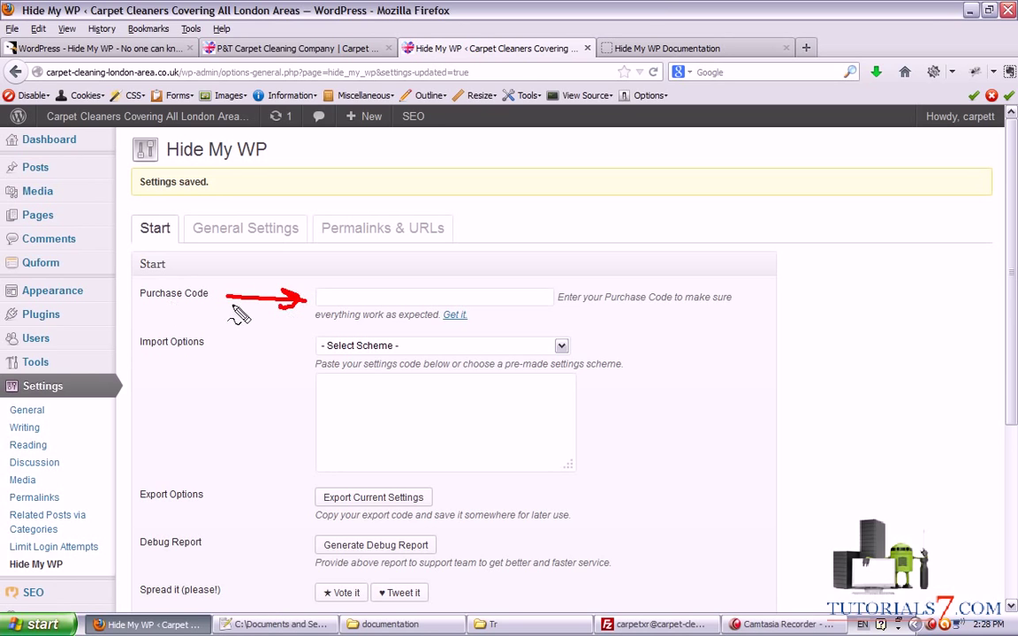
{"action": "left_click", "coordinate": [453, 316]}
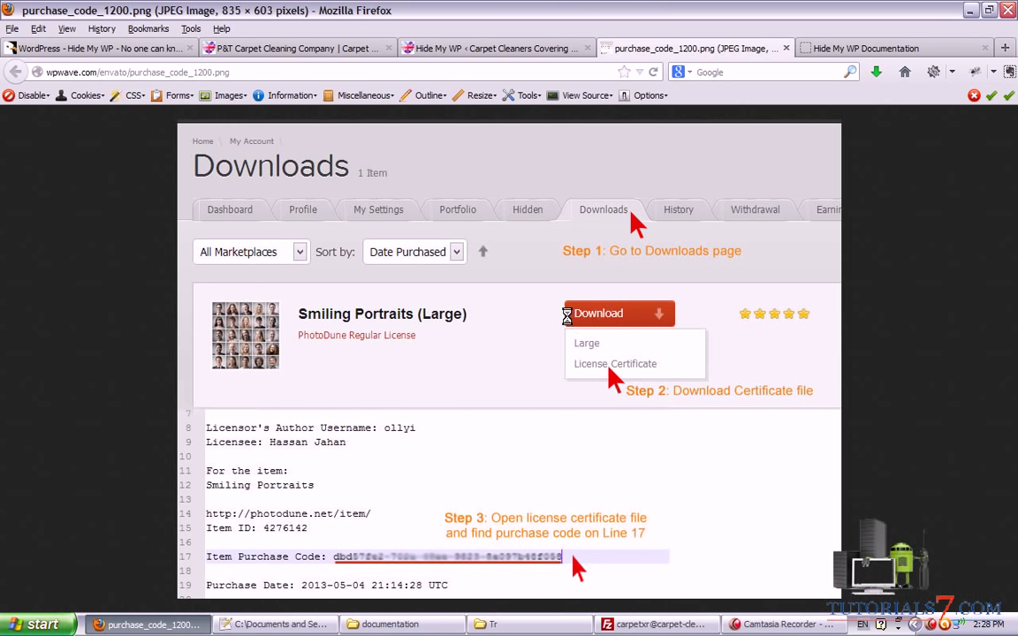
{"action": "mouse_move", "coordinate": [556, 329]}
{"action": "left_mouse_down"}
{"action": "mouse_move", "coordinate": [672, 328]}
{"action": "mouse_move", "coordinate": [563, 300]}
{"action": "mouse_move", "coordinate": [562, 327]}
{"action": "mouse_move", "coordinate": [681, 363]}
{"action": "mouse_move", "coordinate": [686, 382]}
{"action": "mouse_move", "coordinate": [576, 379]}
{"action": "mouse_move", "coordinate": [568, 363]}
{"action": "mouse_move", "coordinate": [433, 523]}
{"action": "mouse_move", "coordinate": [446, 528]}
{"action": "mouse_move", "coordinate": [438, 517]}
{"action": "left_mouse_up"}
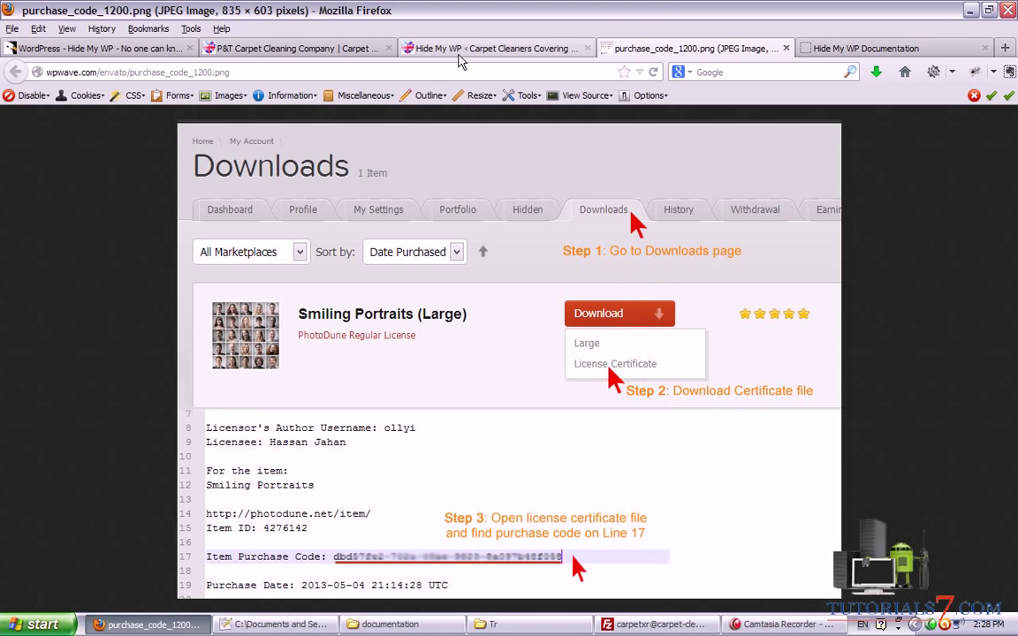
- Return to Hide My WP and list the pre-made privacy schemes in the Select Scheme dropdown
{"action": "left_click", "coordinate": [433, 48]}
{"action": "mouse_move", "coordinate": [301, 288]}
{"action": "left_mouse_down"}
{"action": "mouse_move", "coordinate": [424, 336]}
{"action": "mouse_move", "coordinate": [571, 256]}
{"action": "mouse_move", "coordinate": [288, 259]}
{"action": "mouse_move", "coordinate": [306, 275]}
{"action": "left_mouse_up"}
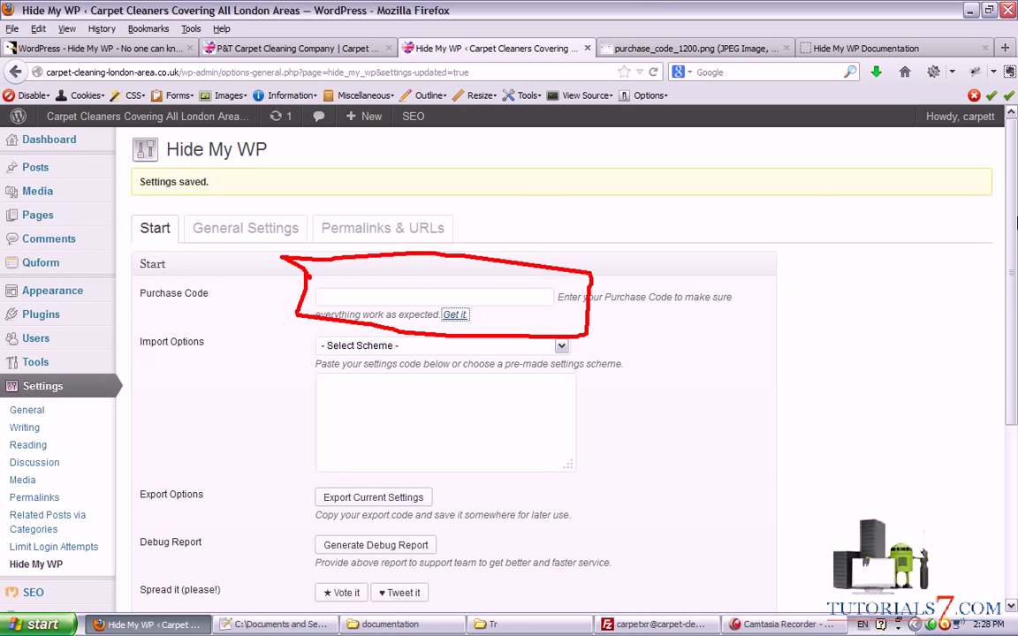
{"action": "key", "text": "Escape"}
{"action": "scroll", "coordinate": [972, 273], "scroll_direction": "down", "scroll_amount": 2}
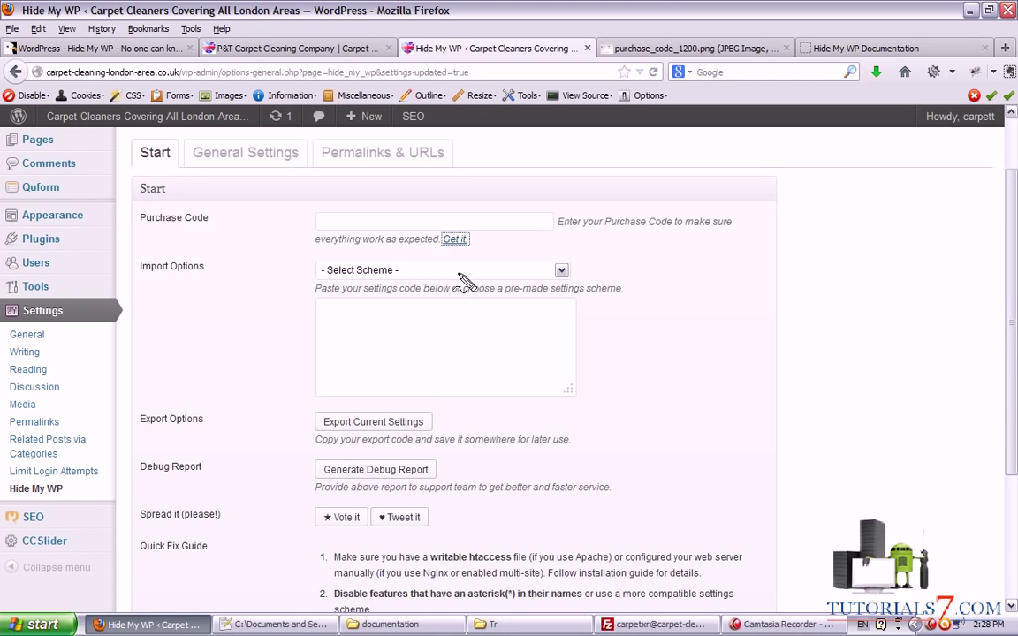
{"action": "mouse_move", "coordinate": [433, 269]}
{"action": "left_mouse_down"}
{"action": "mouse_move", "coordinate": [346, 258]}
{"action": "mouse_move", "coordinate": [394, 300]}
{"action": "left_mouse_up"}
{"action": "key", "text": "Escape"}
{"action": "left_click", "coordinate": [428, 272]}
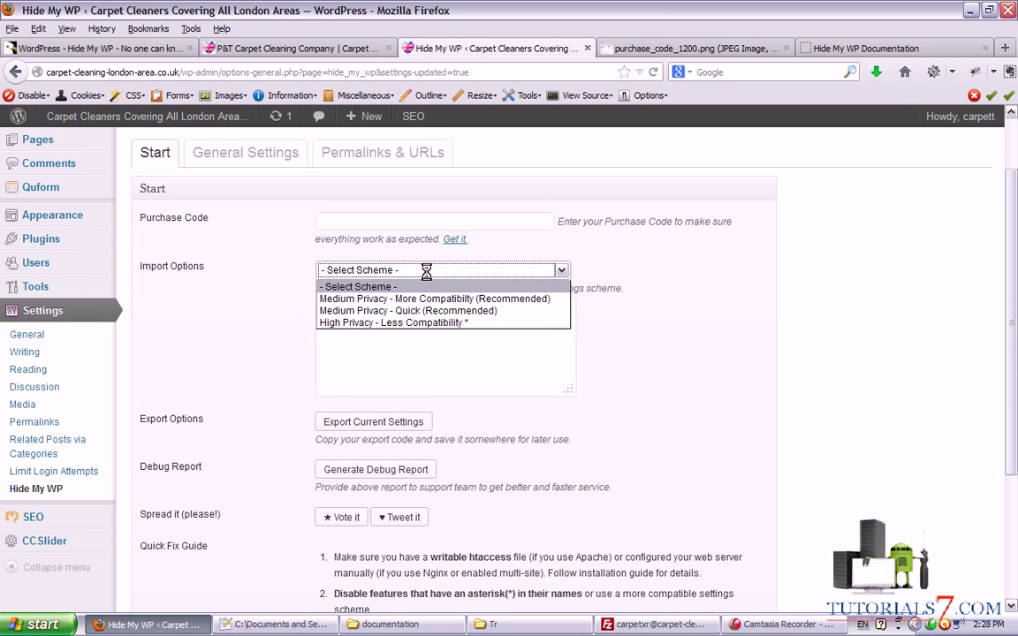
{"action": "left_click_drag", "start_coordinate": [252, 298], "coordinate": [323, 310]}
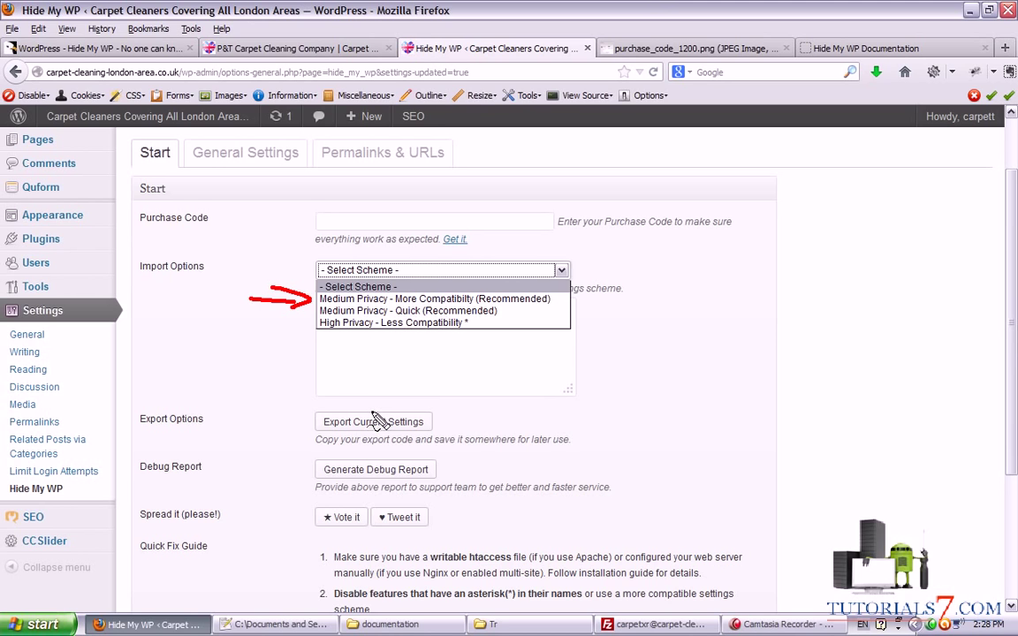
{"action": "mouse_move", "coordinate": [371, 411]}
{"action": "left_mouse_down"}
{"action": "mouse_move", "coordinate": [373, 341]}
{"action": "mouse_move", "coordinate": [386, 349]}
{"action": "left_mouse_up"}
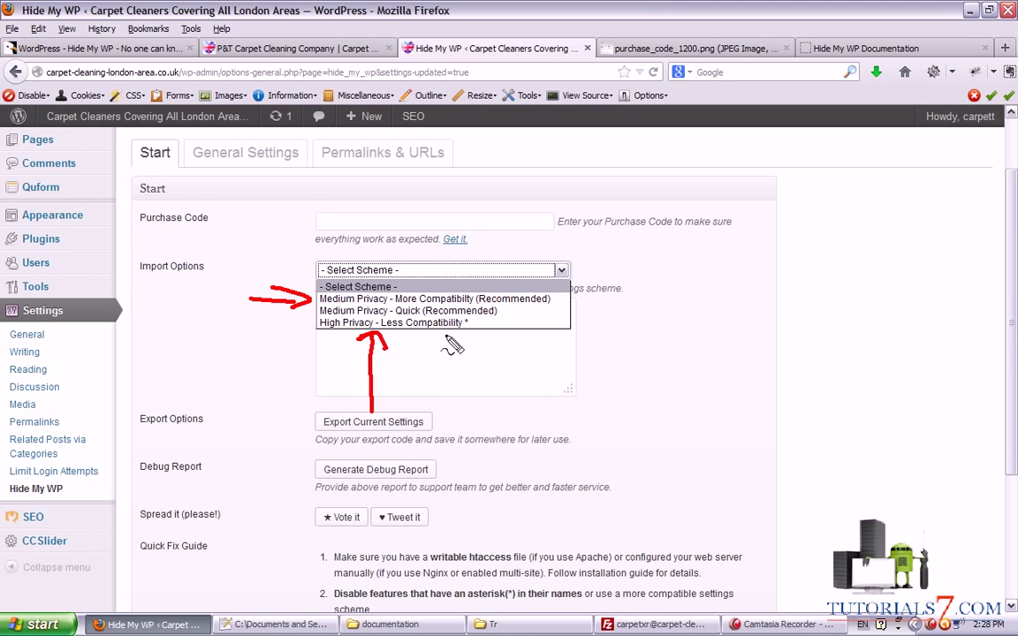
{"action": "key", "text": "Escape"}
{"action": "left_click", "coordinate": [405, 272]}
- Import the Medium Privacy - More Compatibility (Recommended) scheme code into the settings box
{"action": "left_click", "coordinate": [408, 299]}
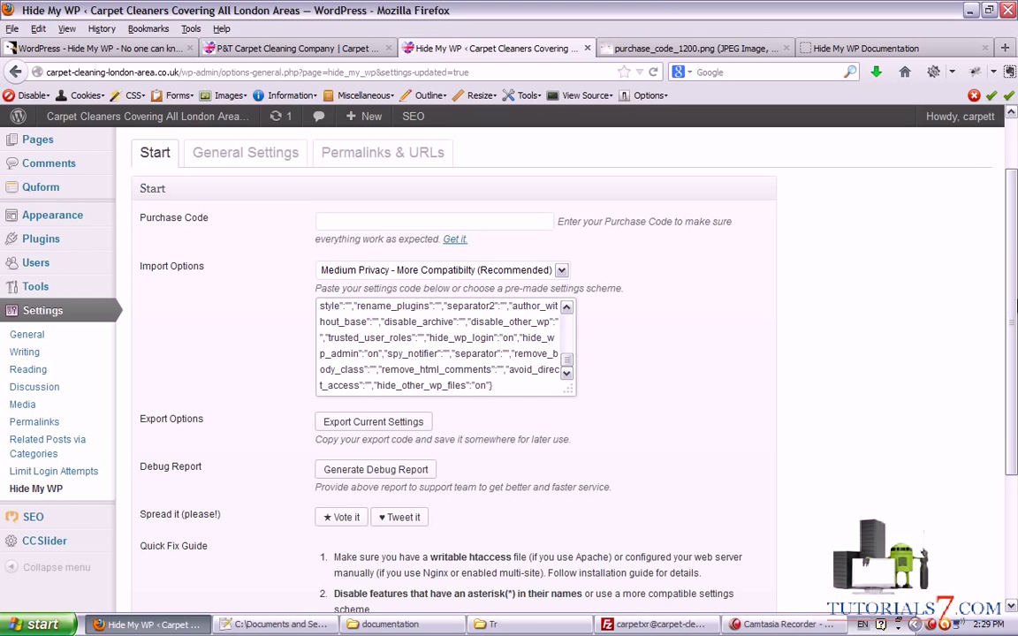
{"action": "left_click_drag", "start_coordinate": [1008, 309], "coordinate": [1016, 399]}
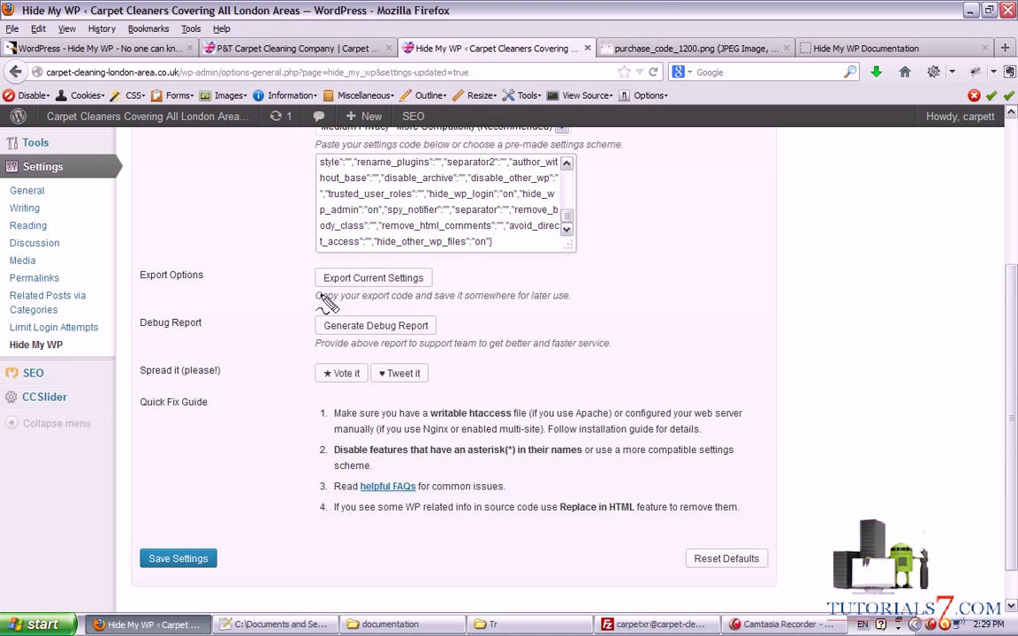
{"action": "mouse_move", "coordinate": [325, 299]}
{"action": "left_mouse_down"}
{"action": "mouse_move", "coordinate": [354, 281]}
{"action": "mouse_move", "coordinate": [375, 234]}
{"action": "mouse_move", "coordinate": [283, 256]}
{"action": "mouse_move", "coordinate": [305, 290]}
{"action": "left_mouse_up"}
{"action": "mouse_move", "coordinate": [437, 310]}
{"action": "left_mouse_down"}
{"action": "mouse_move", "coordinate": [318, 312]}
{"action": "mouse_move", "coordinate": [283, 327]}
{"action": "mouse_move", "coordinate": [440, 326]}
{"action": "left_mouse_up"}
{"action": "mouse_move", "coordinate": [227, 376]}
{"action": "left_mouse_down"}
{"action": "mouse_move", "coordinate": [284, 375]}
{"action": "mouse_move", "coordinate": [273, 362]}
{"action": "left_mouse_up"}
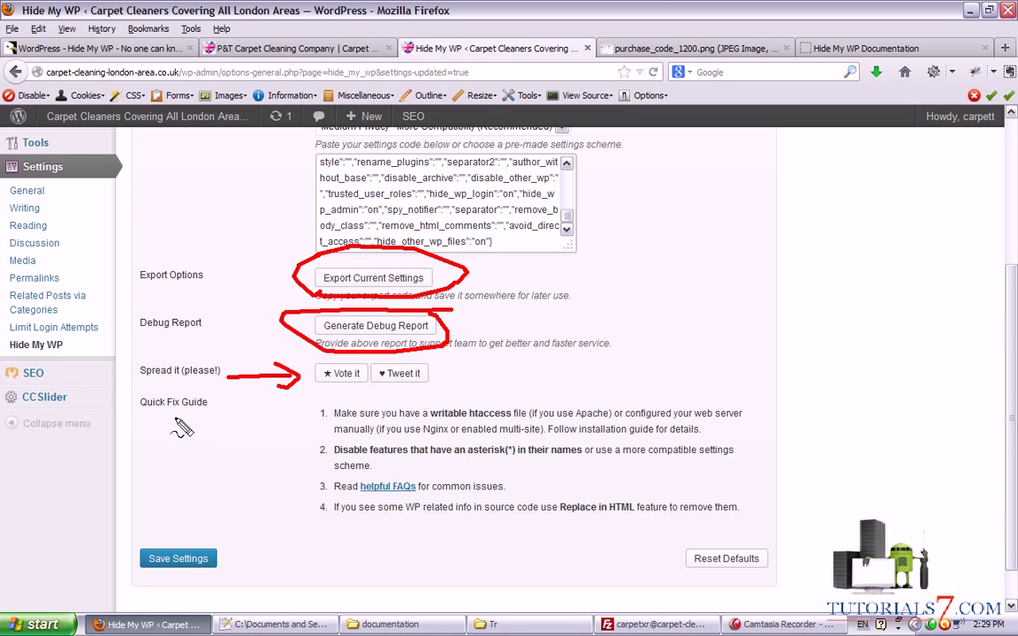
{"action": "mouse_move", "coordinate": [175, 411]}
{"action": "left_mouse_down"}
{"action": "mouse_move", "coordinate": [176, 436]}
{"action": "mouse_move", "coordinate": [291, 450]}
{"action": "mouse_move", "coordinate": [299, 467]}
{"action": "left_mouse_up"}
{"action": "mouse_move", "coordinate": [334, 421]}
{"action": "left_mouse_down"}
{"action": "mouse_move", "coordinate": [521, 422]}
{"action": "mouse_move", "coordinate": [473, 423]}
{"action": "mouse_move", "coordinate": [513, 415]}
{"action": "left_mouse_up"}
{"action": "key", "text": "Escape"}
{"action": "key", "text": "Escape"}
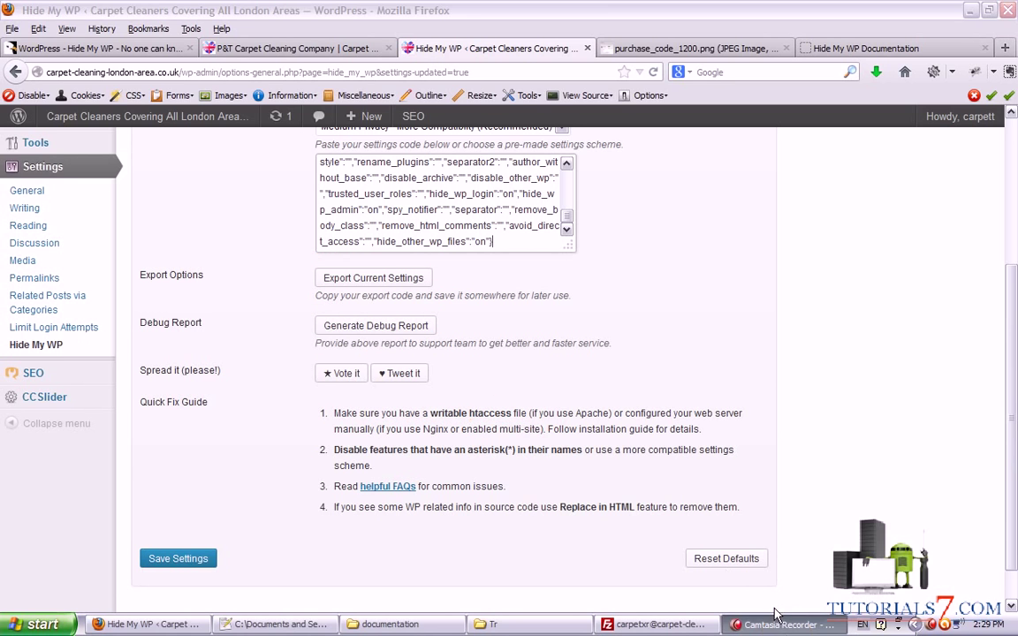
- Inspect the .htaccess permissions in FileZilla, leaving them at 644, then return to Firefox
{"action": "left_click", "coordinate": [671, 623]}
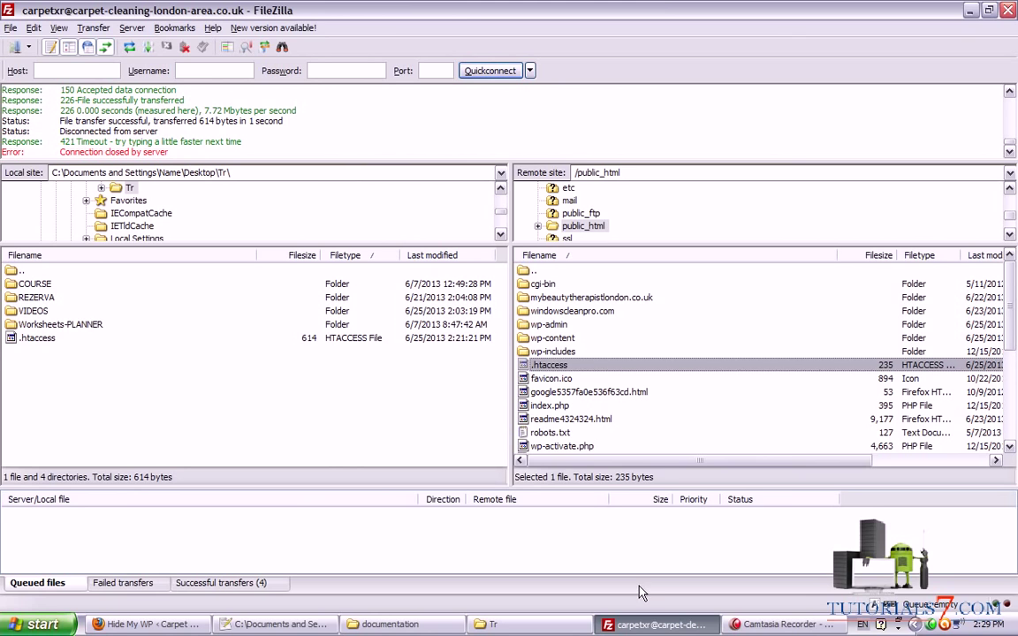
{"action": "right_click", "coordinate": [554, 366]}
{"action": "left_click", "coordinate": [601, 529]}
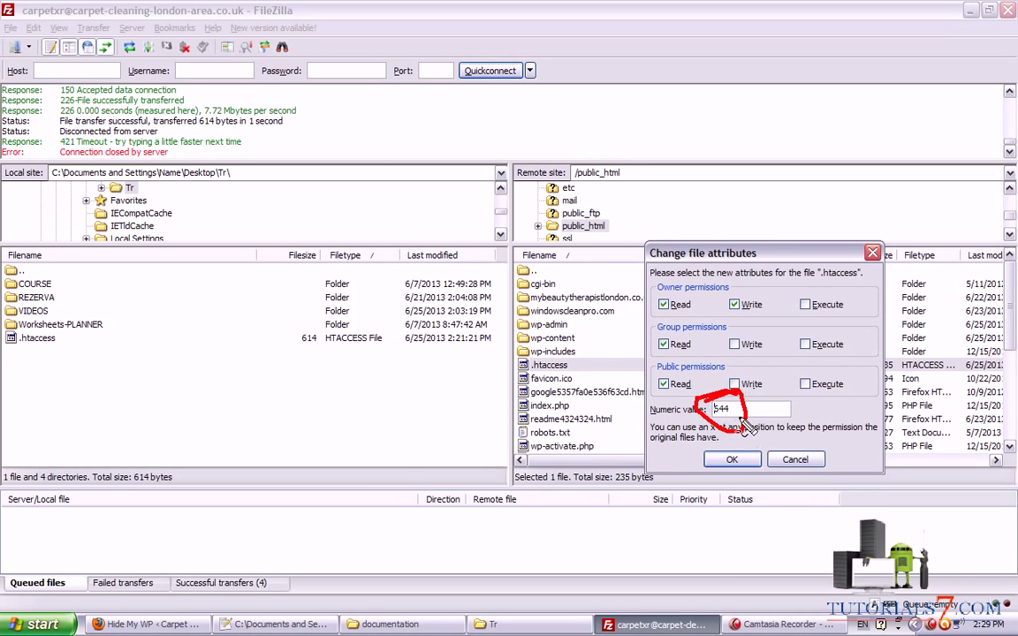
{"action": "left_click", "coordinate": [872, 253]}
{"action": "key", "text": "alt+Tab"}
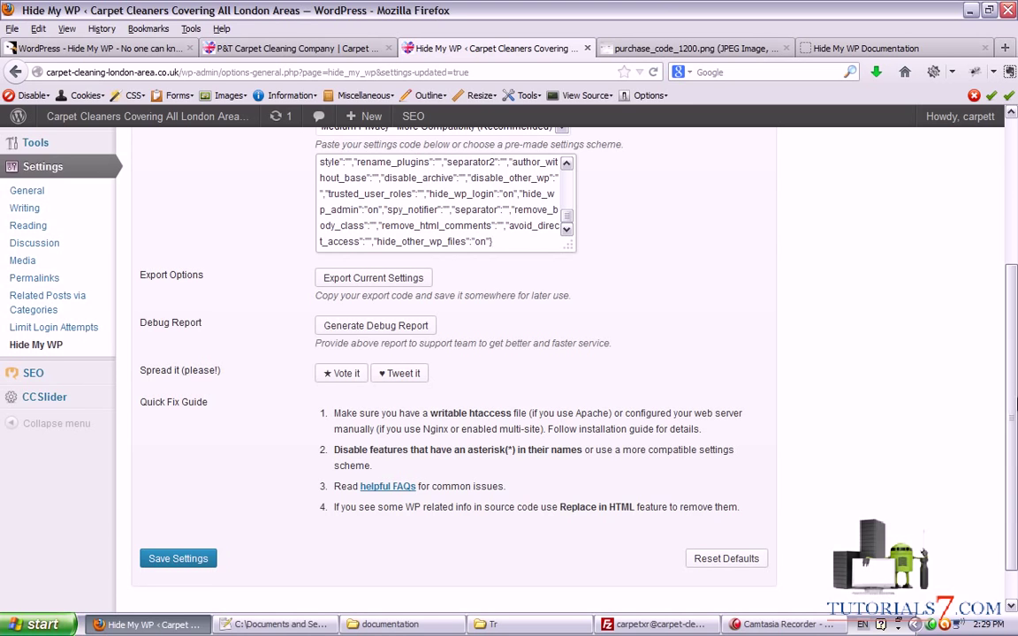
- Save the imported Medium Privacy settings and acknowledge the login address warning
{"action": "scroll", "coordinate": [875, 373], "scroll_direction": "down", "scroll_amount": 1}
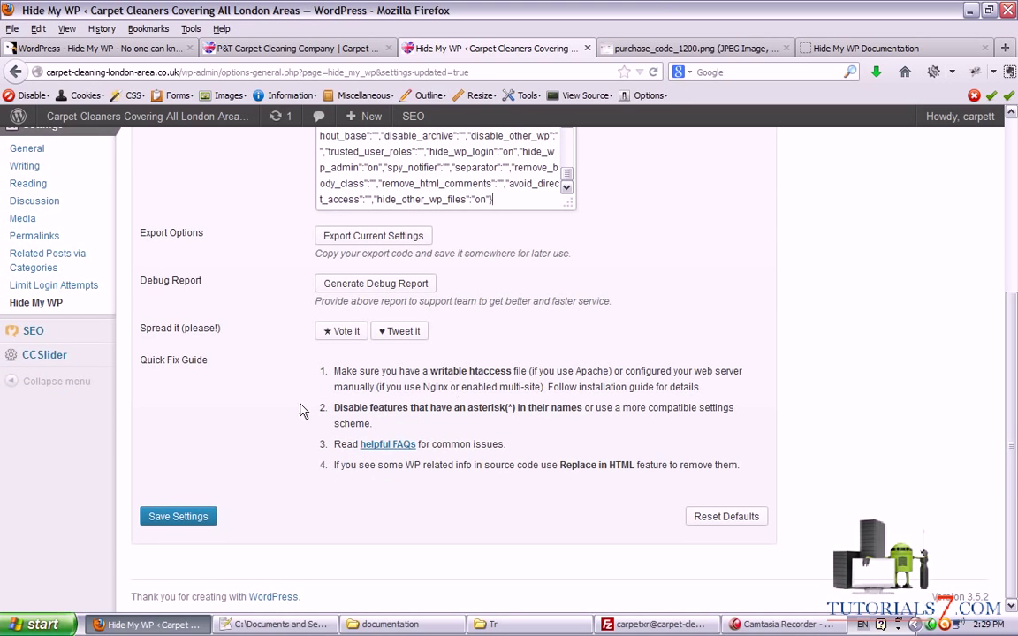
{"action": "left_click", "coordinate": [177, 518]}
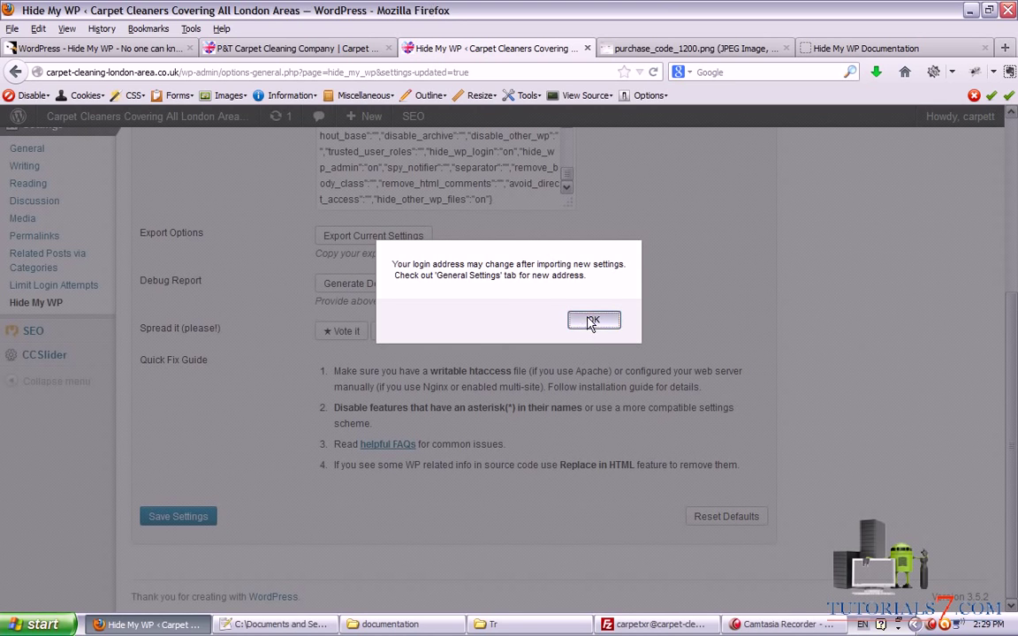
{"action": "left_click", "coordinate": [592, 321]}
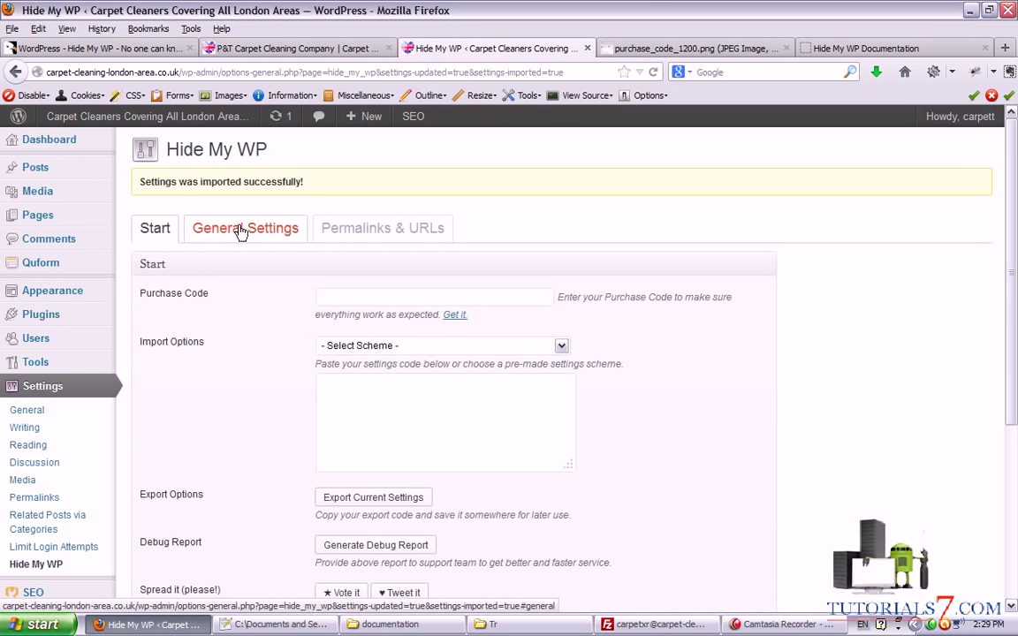
- Open General Settings and review the 404 page options using the theme's default 404
{"action": "left_click", "coordinate": [241, 231]}
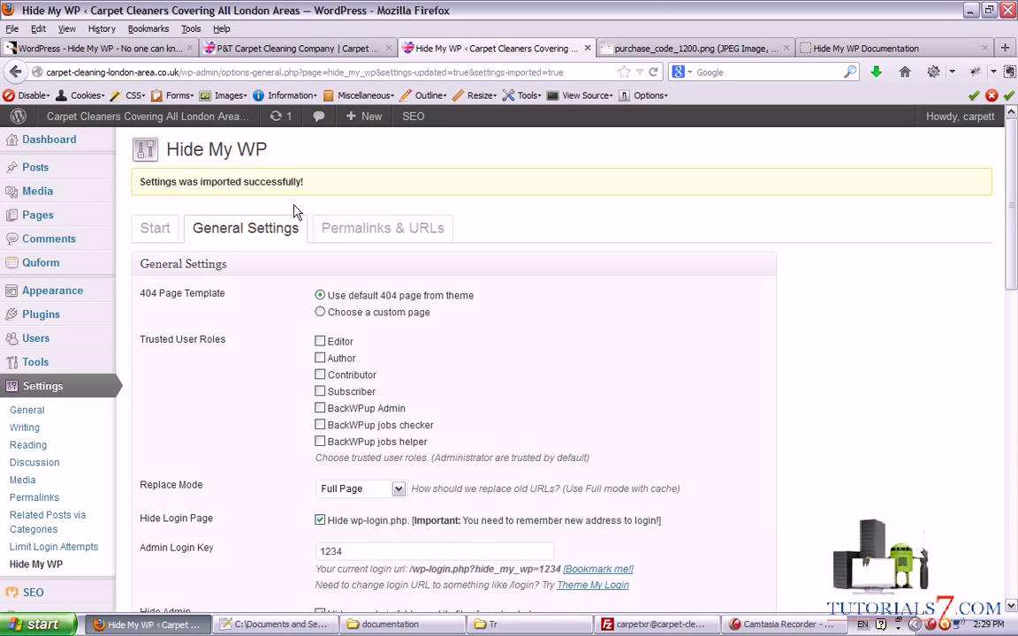
{"action": "left_click_drag", "start_coordinate": [187, 250], "coordinate": [301, 255]}
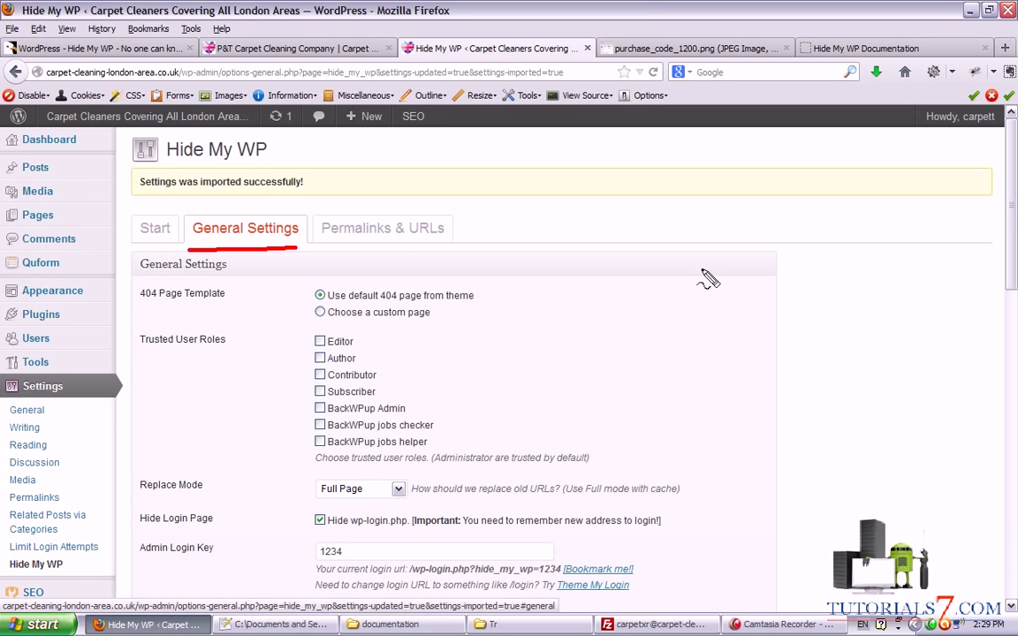
{"action": "scroll", "coordinate": [600, 237], "scroll_direction": "down", "scroll_amount": 2}
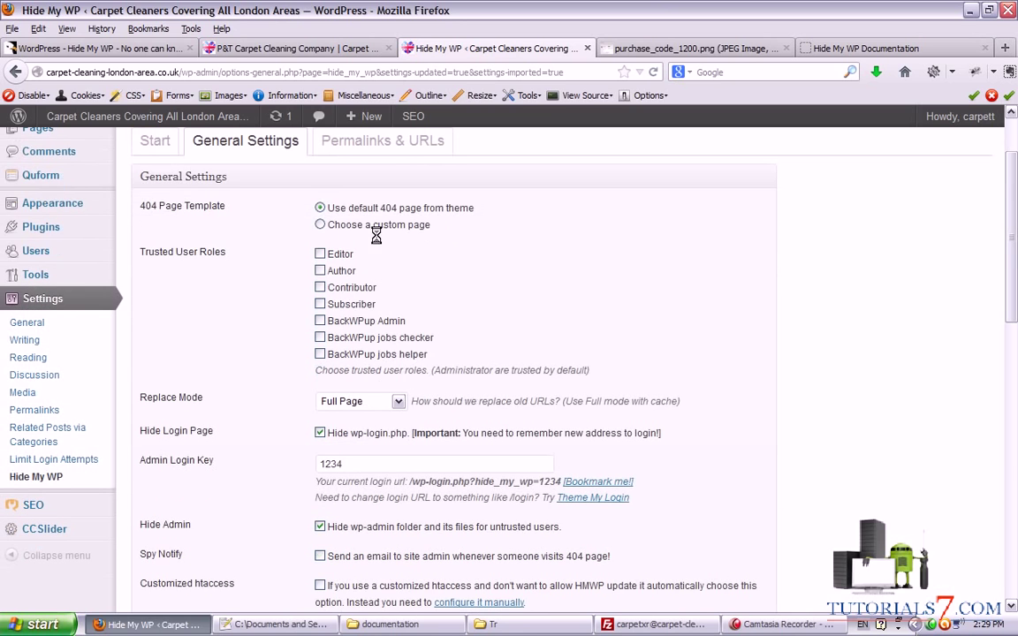
{"action": "mouse_move", "coordinate": [219, 204]}
{"action": "left_mouse_down"}
{"action": "mouse_move", "coordinate": [227, 220]}
{"action": "mouse_move", "coordinate": [274, 221]}
{"action": "mouse_move", "coordinate": [283, 239]}
{"action": "left_mouse_up"}
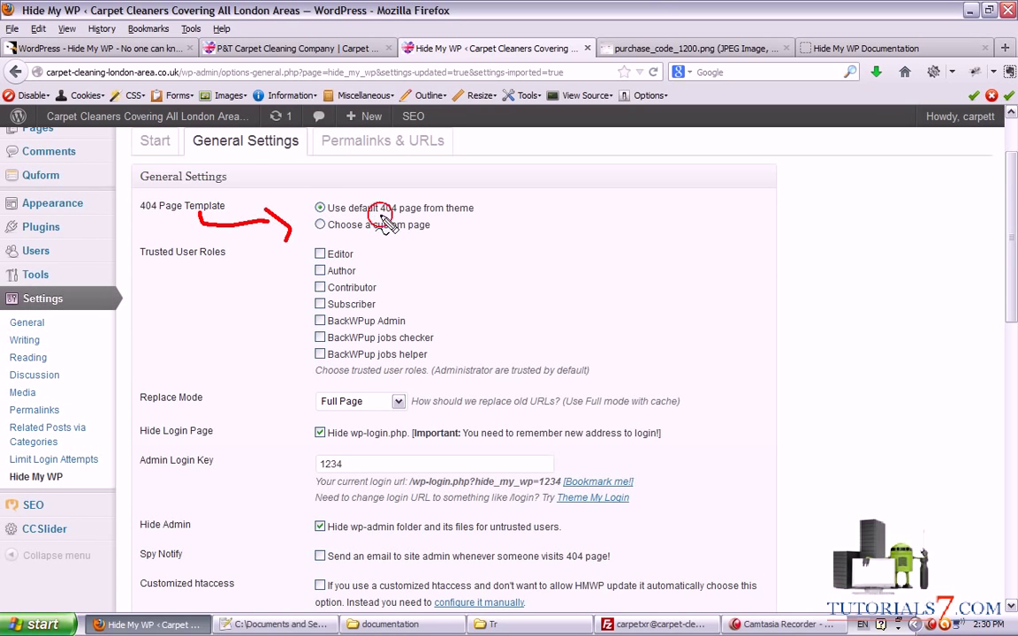
{"action": "left_click_drag", "start_coordinate": [381, 215], "coordinate": [402, 213]}
{"action": "mouse_move", "coordinate": [309, 212]}
{"action": "left_mouse_down"}
{"action": "mouse_move", "coordinate": [315, 235]}
{"action": "mouse_move", "coordinate": [421, 237]}
{"action": "left_mouse_up"}
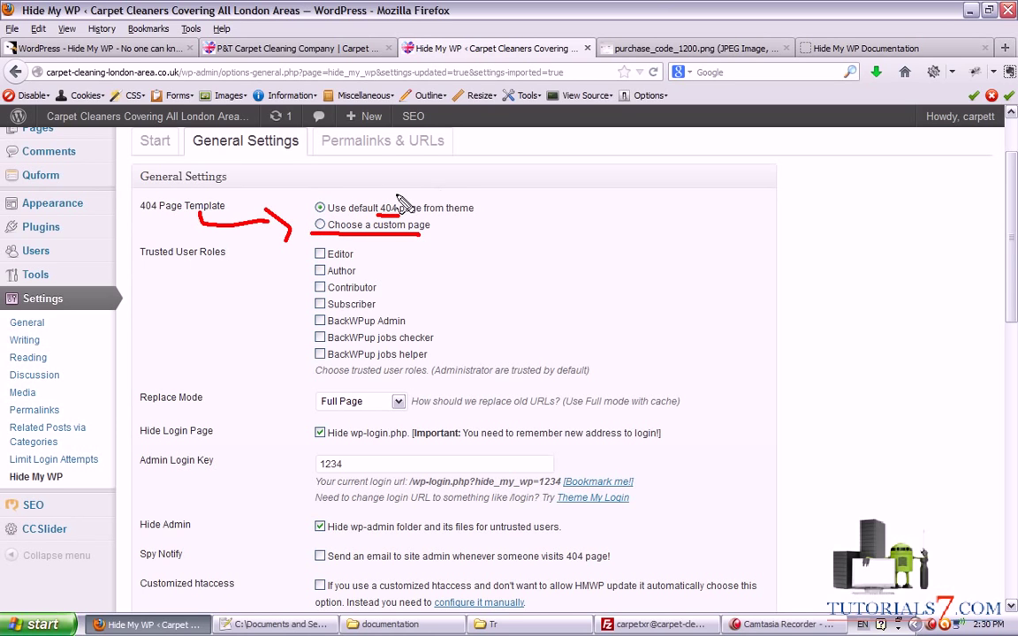
{"action": "mouse_move", "coordinate": [141, 276]}
{"action": "left_mouse_down"}
{"action": "mouse_move", "coordinate": [243, 270]}
{"action": "mouse_move", "coordinate": [258, 281]}
{"action": "left_mouse_up"}
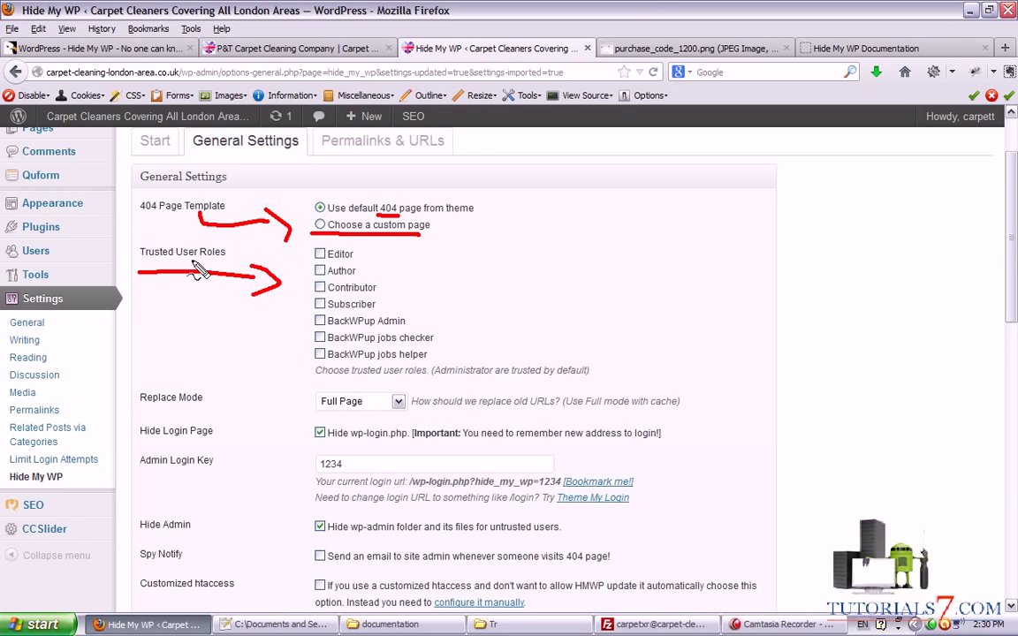
{"action": "mouse_move", "coordinate": [429, 378]}
{"action": "left_mouse_down"}
{"action": "mouse_move", "coordinate": [575, 380]}
{"action": "mouse_move", "coordinate": [605, 346]}
{"action": "mouse_move", "coordinate": [428, 335]}
{"action": "mouse_move", "coordinate": [428, 377]}
{"action": "left_mouse_up"}
{"action": "key", "text": "Escape"}
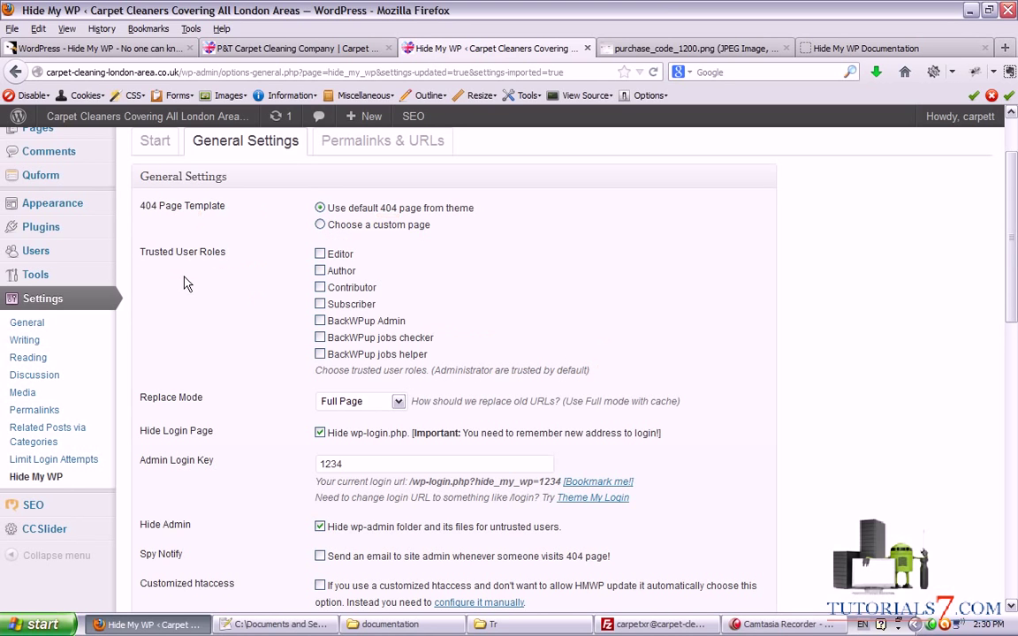
{"action": "scroll", "coordinate": [190, 280], "scroll_direction": "down", "scroll_amount": 4}
- Browse the Replace Mode choices, briefly selecting Partial (Quick)
{"action": "left_click", "coordinate": [336, 221]}
{"action": "left_click", "coordinate": [336, 223]}
{"action": "left_click", "coordinate": [336, 223]}
{"action": "left_click", "coordinate": [337, 237]}
{"action": "left_click", "coordinate": [336, 221]}
- Set Replace Mode back to Full Page and review the Hide Login Page and Hide Admin options
{"action": "left_click", "coordinate": [336, 249]}
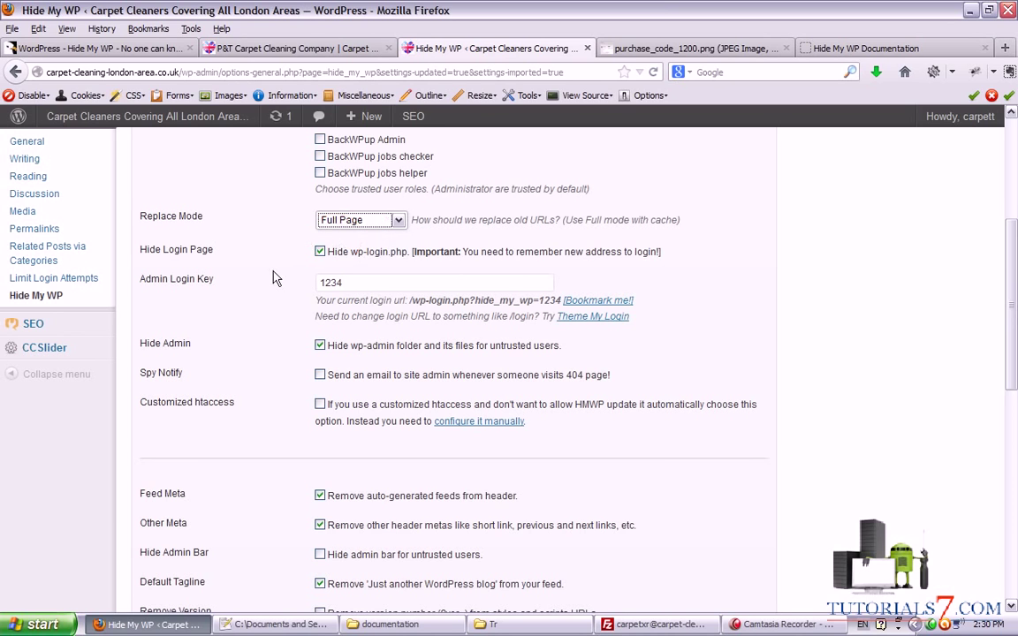
{"action": "mouse_move", "coordinate": [232, 259]}
{"action": "left_mouse_down"}
{"action": "mouse_move", "coordinate": [268, 265]}
{"action": "mouse_move", "coordinate": [273, 247]}
{"action": "mouse_move", "coordinate": [285, 266]}
{"action": "mouse_move", "coordinate": [275, 278]}
{"action": "mouse_move", "coordinate": [295, 262]}
{"action": "mouse_move", "coordinate": [393, 269]}
{"action": "left_mouse_up"}
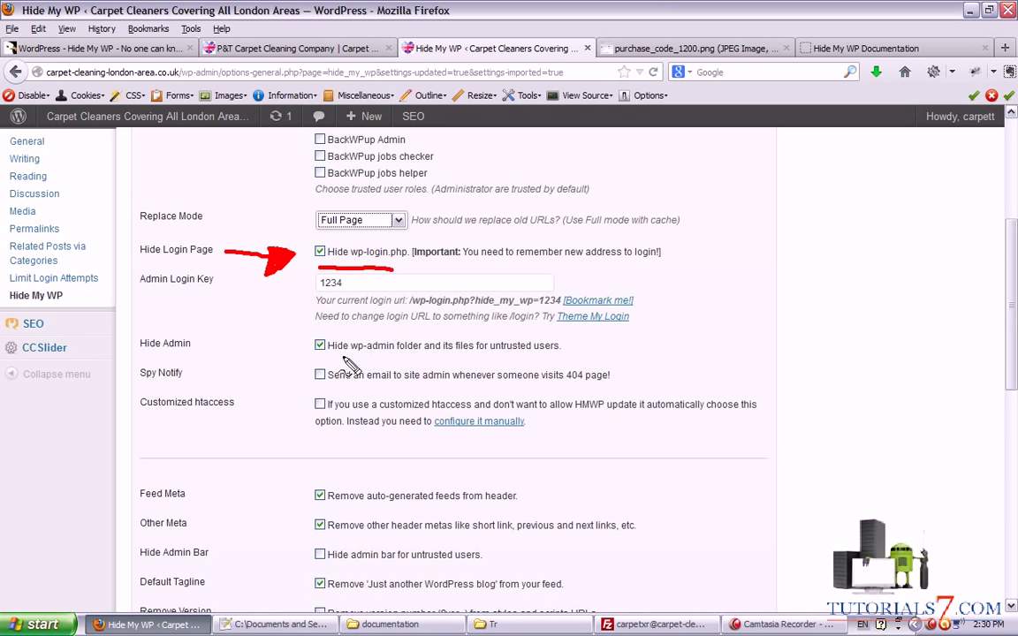
{"action": "left_click_drag", "start_coordinate": [350, 359], "coordinate": [407, 367]}
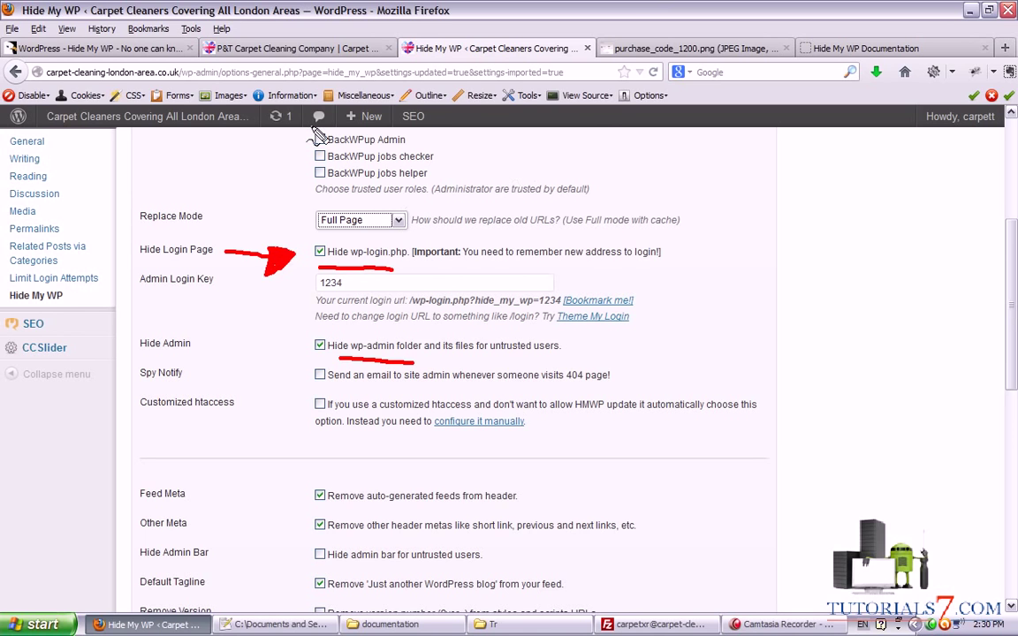
{"action": "mouse_move", "coordinate": [49, 73]}
{"action": "left_mouse_down"}
{"action": "mouse_move", "coordinate": [104, 92]}
{"action": "mouse_move", "coordinate": [177, 71]}
{"action": "mouse_move", "coordinate": [141, 49]}
{"action": "mouse_move", "coordinate": [55, 69]}
{"action": "left_mouse_up"}
{"action": "left_click_drag", "start_coordinate": [495, 154], "coordinate": [583, 152]}
{"action": "left_click_drag", "start_coordinate": [473, 100], "coordinate": [369, 226]}
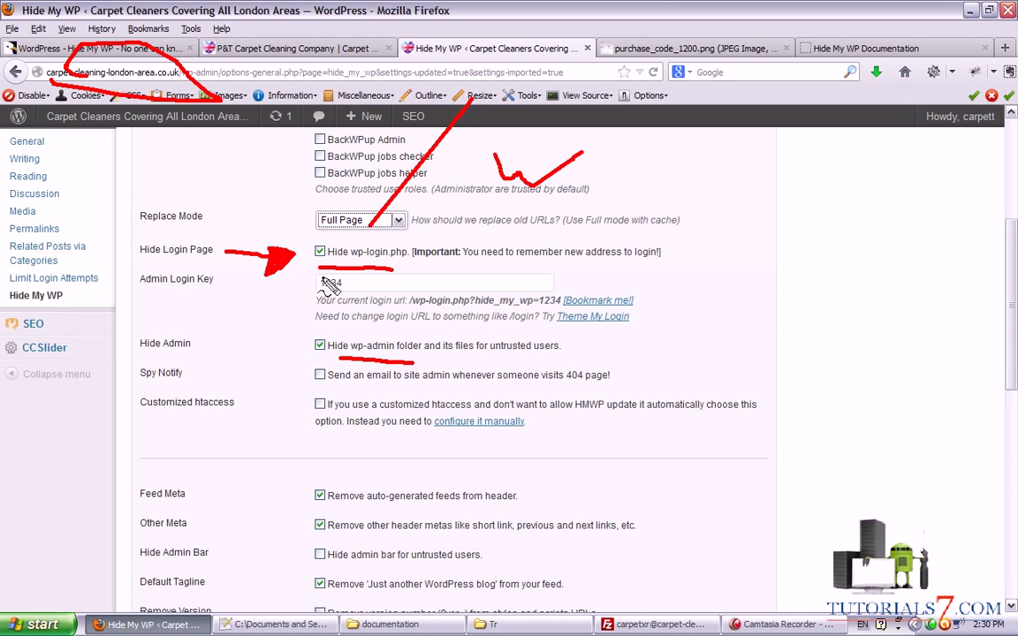
{"action": "mouse_move", "coordinate": [625, 171]}
{"action": "left_mouse_down"}
{"action": "mouse_move", "coordinate": [584, 257]}
{"action": "mouse_move", "coordinate": [651, 161]}
{"action": "mouse_move", "coordinate": [713, 196]}
{"action": "mouse_move", "coordinate": [745, 121]}
{"action": "mouse_move", "coordinate": [747, 192]}
{"action": "mouse_move", "coordinate": [805, 177]}
{"action": "mouse_move", "coordinate": [835, 202]}
{"action": "mouse_move", "coordinate": [933, 219]}
{"action": "mouse_move", "coordinate": [978, 178]}
{"action": "left_mouse_up"}
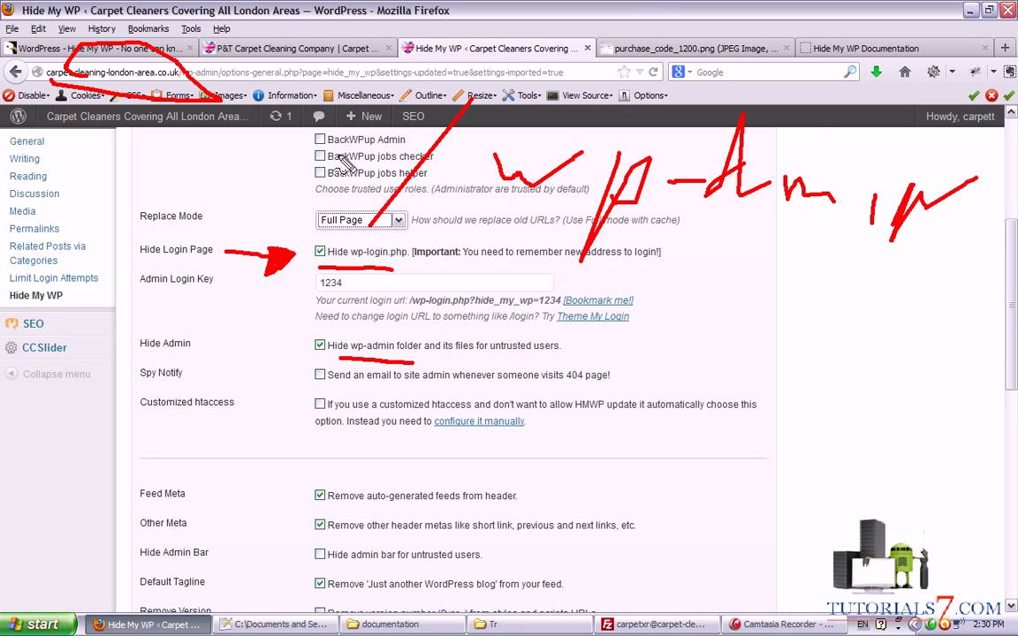
{"action": "key", "text": "Escape"}
{"action": "scroll", "coordinate": [200, 258], "scroll_direction": "down", "scroll_amount": 1}
{"action": "mouse_move", "coordinate": [308, 225]}
{"action": "left_mouse_down"}
{"action": "mouse_move", "coordinate": [349, 240]}
{"action": "mouse_move", "coordinate": [310, 213]}
{"action": "mouse_move", "coordinate": [306, 225]}
{"action": "left_mouse_up"}
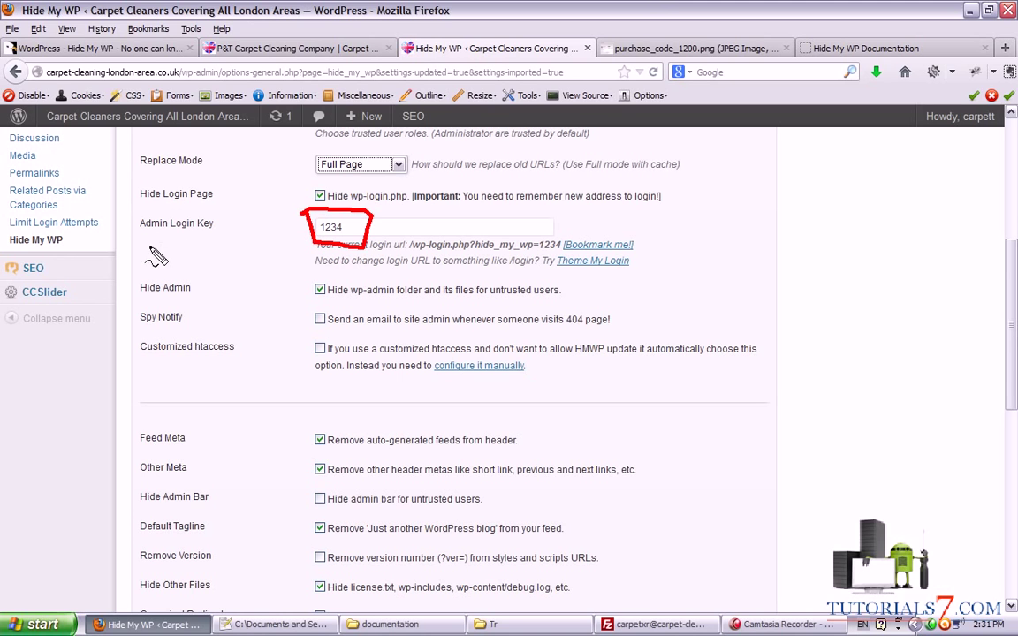
{"action": "left_click_drag", "start_coordinate": [150, 258], "coordinate": [291, 249]}
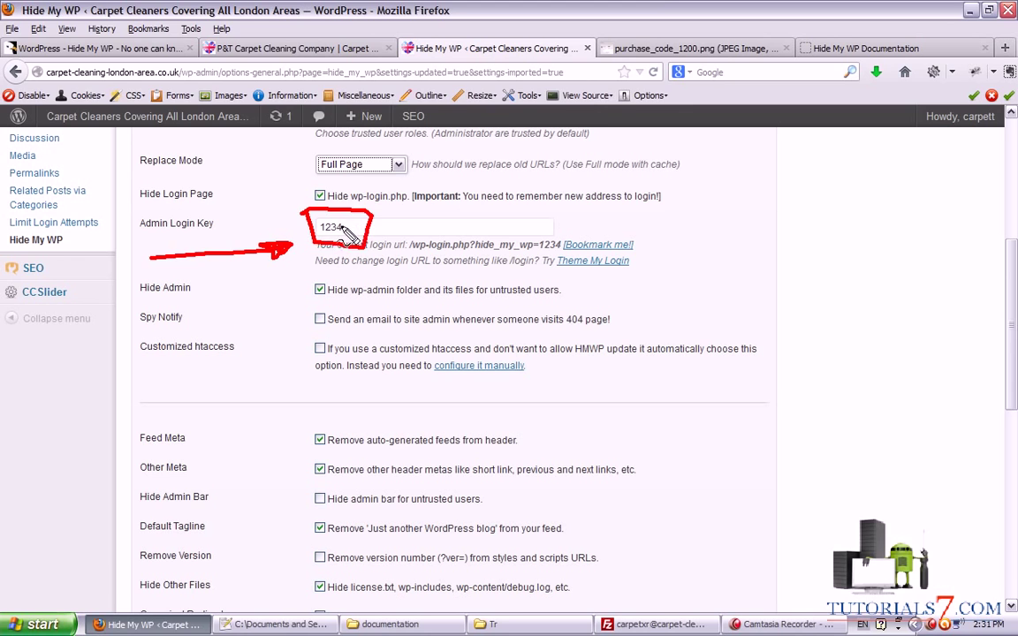
{"action": "key", "text": "Escape"}
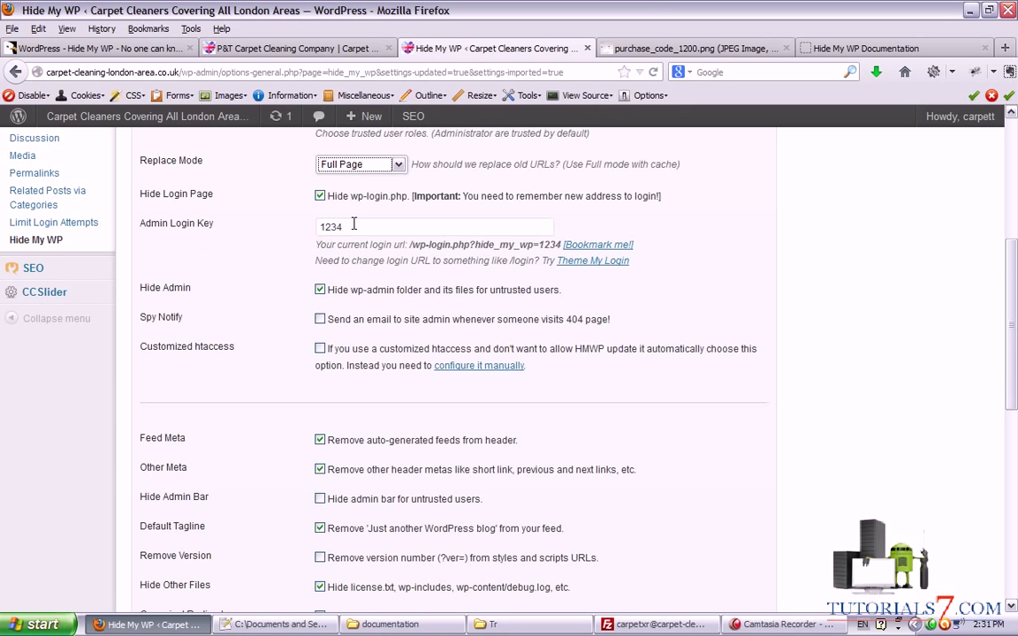
{"action": "double_click", "coordinate": [319, 227]}
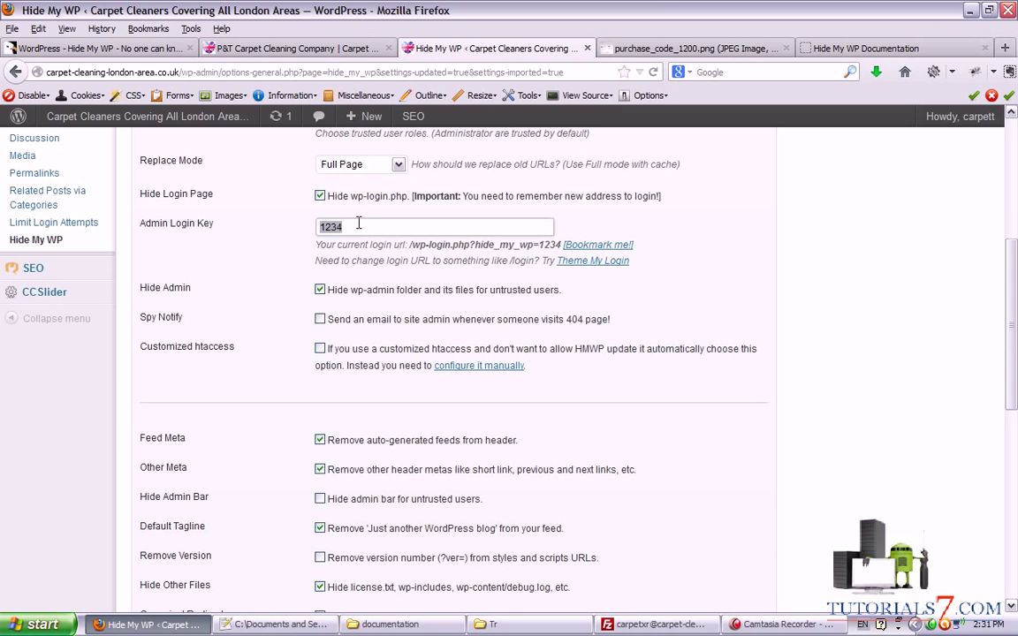
{"action": "type", "text": "carpet"}
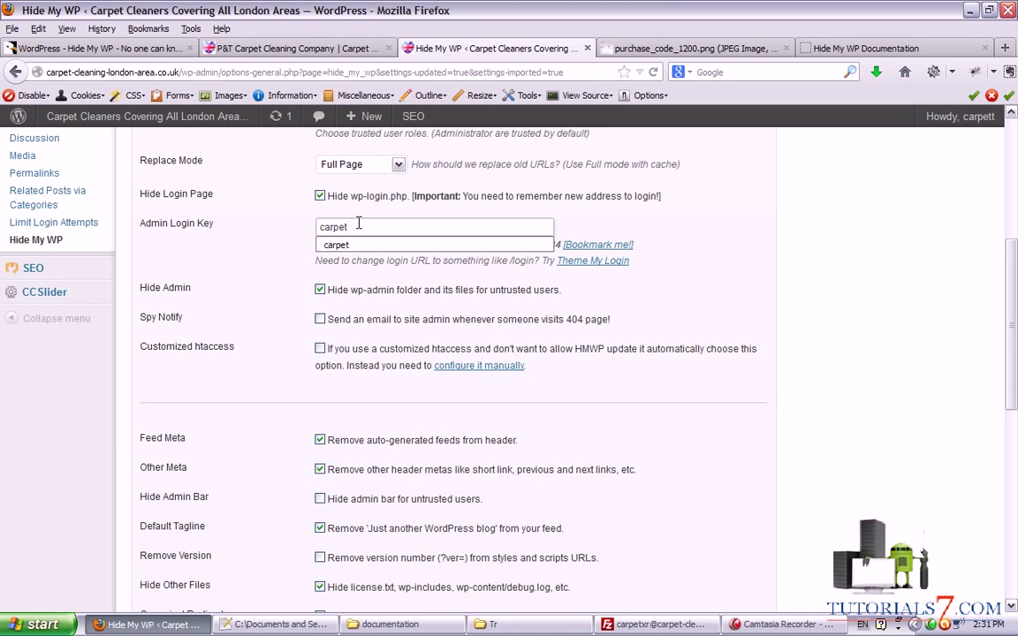
{"action": "left_click", "coordinate": [235, 219]}
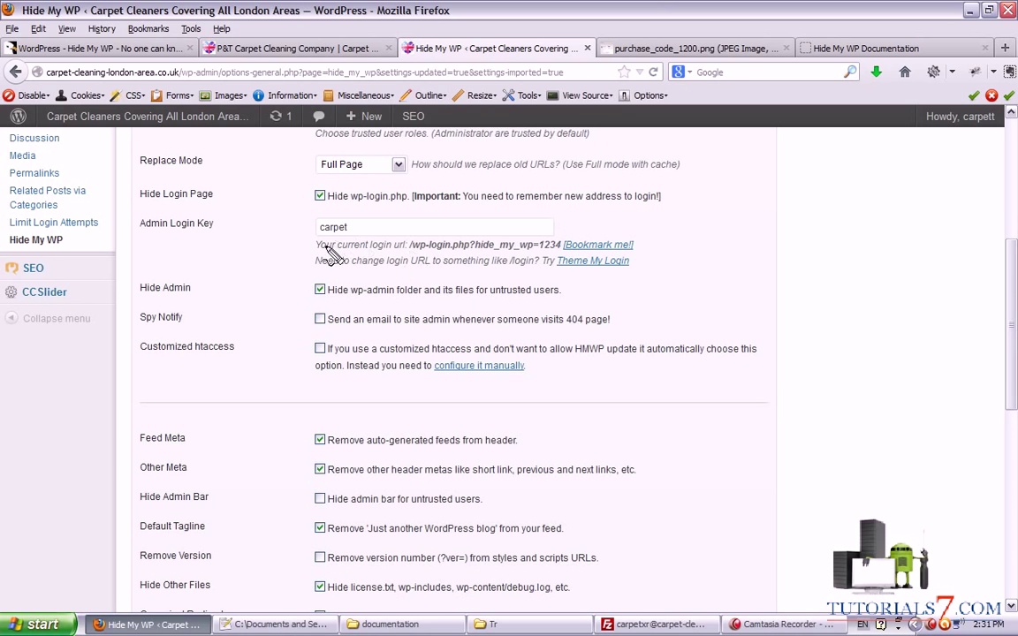
{"action": "left_click_drag", "start_coordinate": [318, 245], "coordinate": [400, 251]}
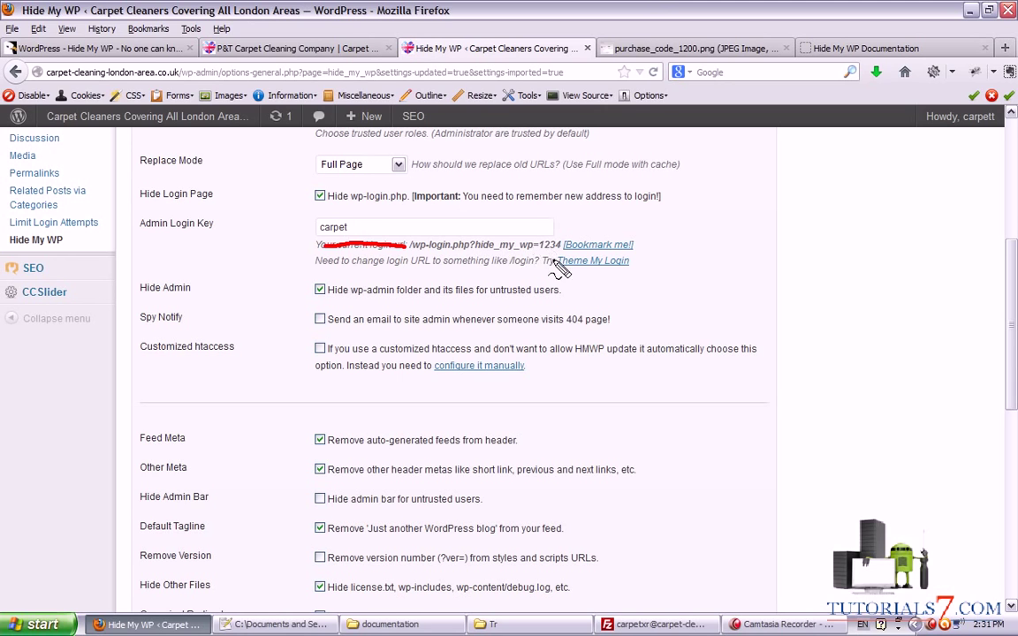
{"action": "mouse_move", "coordinate": [541, 253]}
{"action": "left_mouse_down"}
{"action": "mouse_move", "coordinate": [568, 235]}
{"action": "mouse_move", "coordinate": [550, 228]}
{"action": "mouse_move", "coordinate": [537, 247]}
{"action": "left_mouse_up"}
{"action": "key", "text": "Escape"}
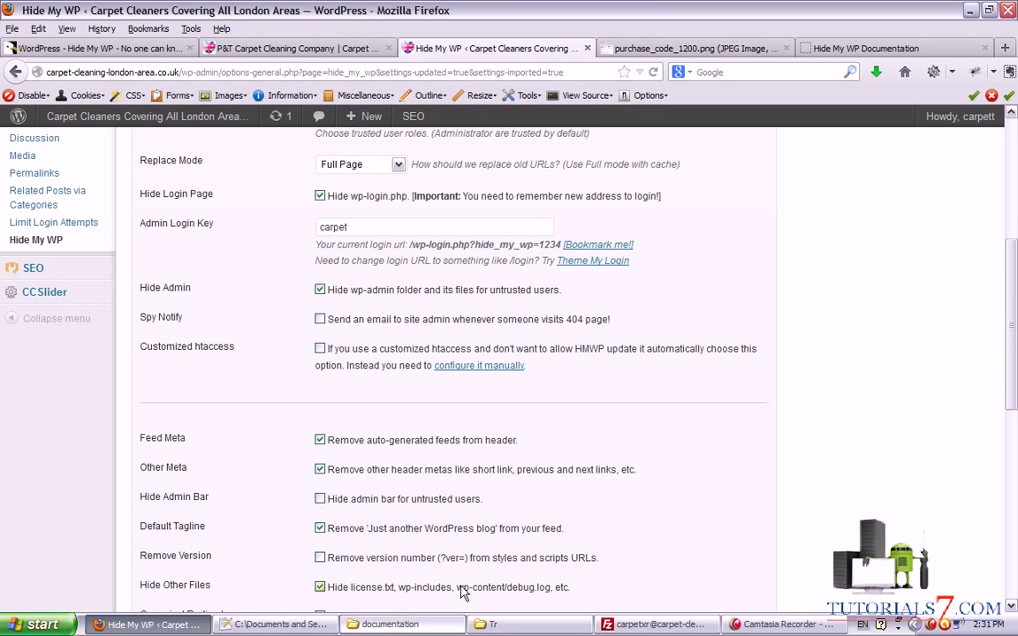
{"action": "left_click", "coordinate": [224, 73]}
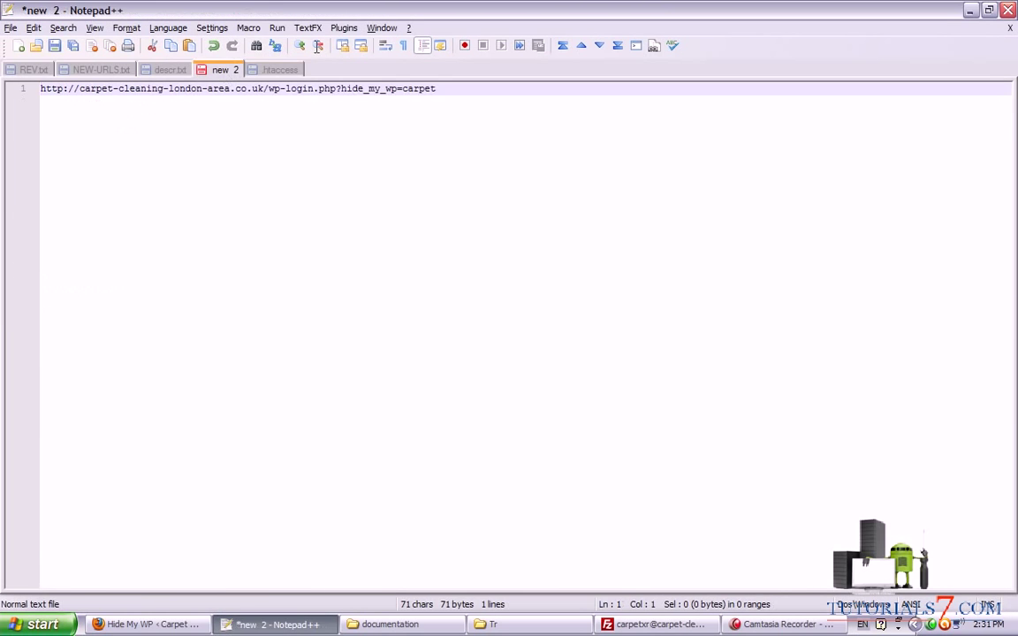
{"action": "mouse_move", "coordinate": [45, 103]}
{"action": "left_mouse_down"}
{"action": "mouse_move", "coordinate": [375, 108]}
{"action": "mouse_move", "coordinate": [446, 91]}
{"action": "mouse_move", "coordinate": [52, 68]}
{"action": "mouse_move", "coordinate": [32, 85]}
{"action": "mouse_move", "coordinate": [42, 107]}
{"action": "mouse_move", "coordinate": [407, 117]}
{"action": "left_mouse_up"}
{"action": "key", "text": "Escape"}
{"action": "left_click", "coordinate": [152, 624]}
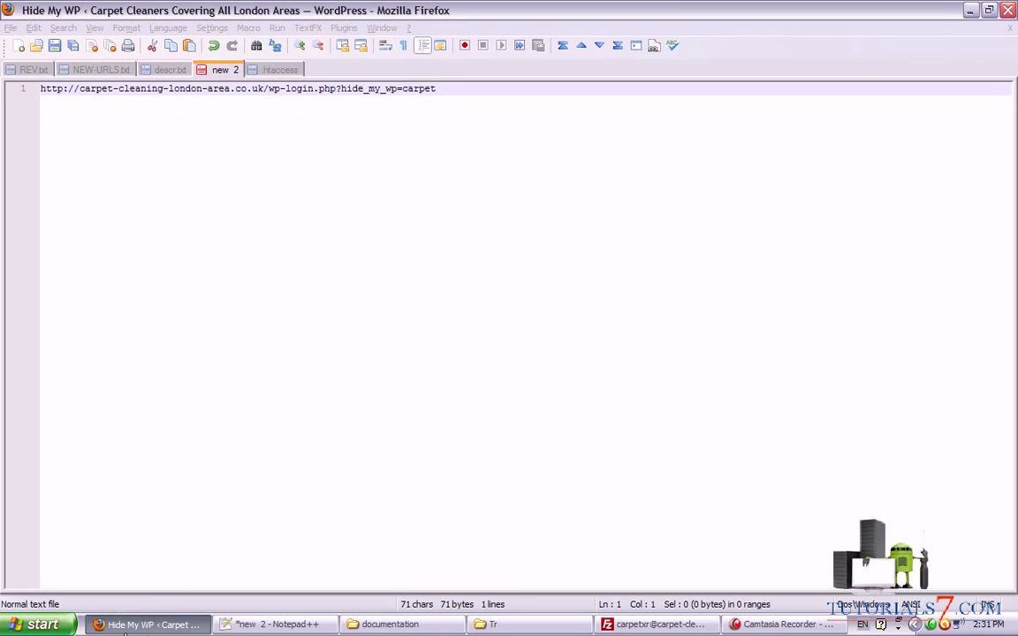
- Point out the Spy Notify and Customized htaccess options, leaving both unticked
{"action": "scroll", "coordinate": [911, 234], "scroll_direction": "down", "scroll_amount": 1}
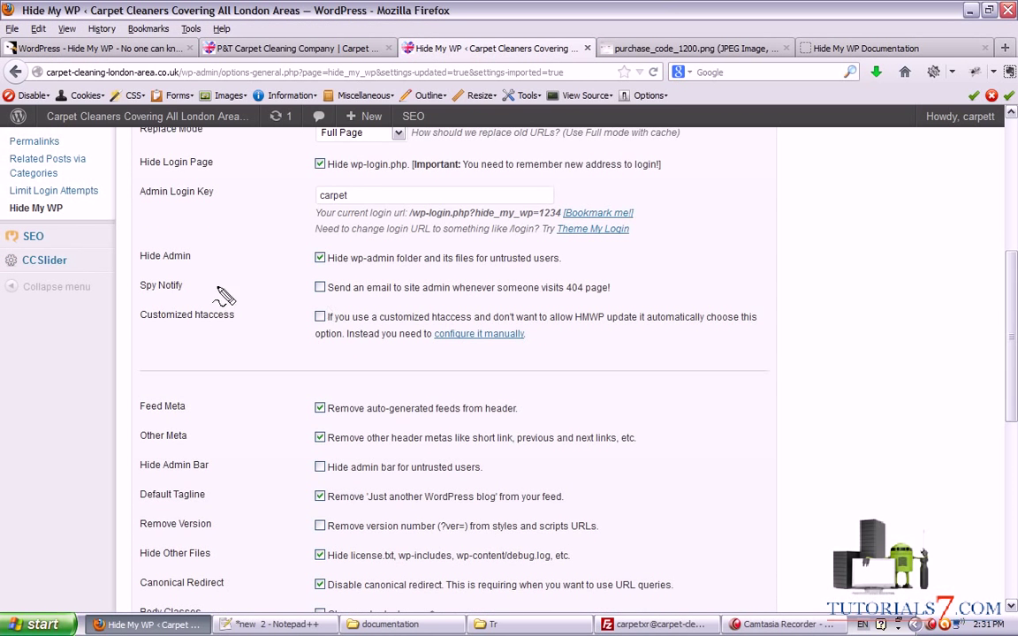
{"action": "left_click_drag", "start_coordinate": [217, 290], "coordinate": [292, 287]}
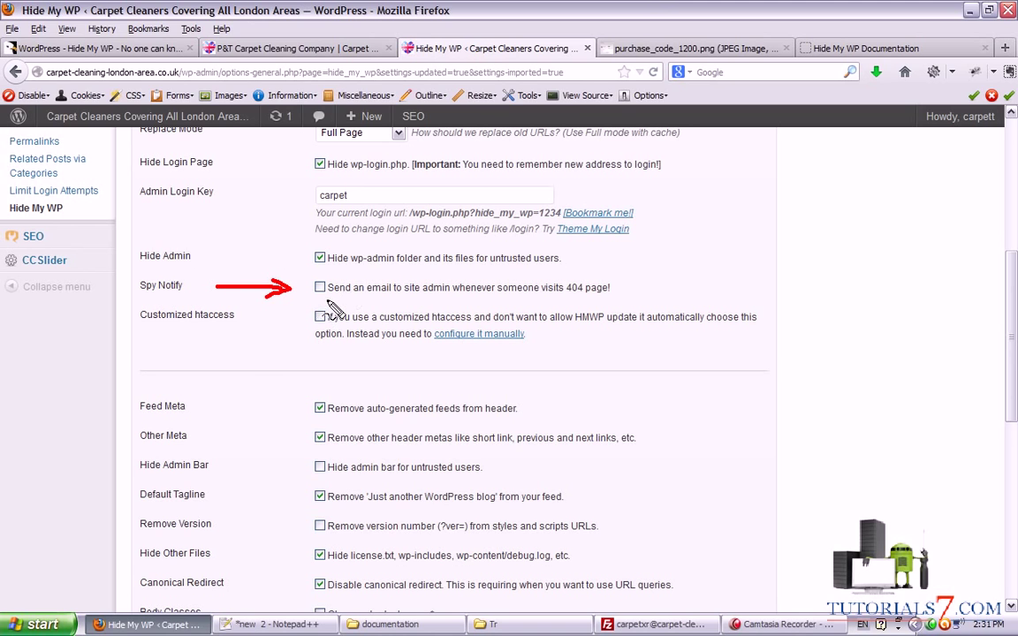
{"action": "left_click_drag", "start_coordinate": [329, 301], "coordinate": [605, 300]}
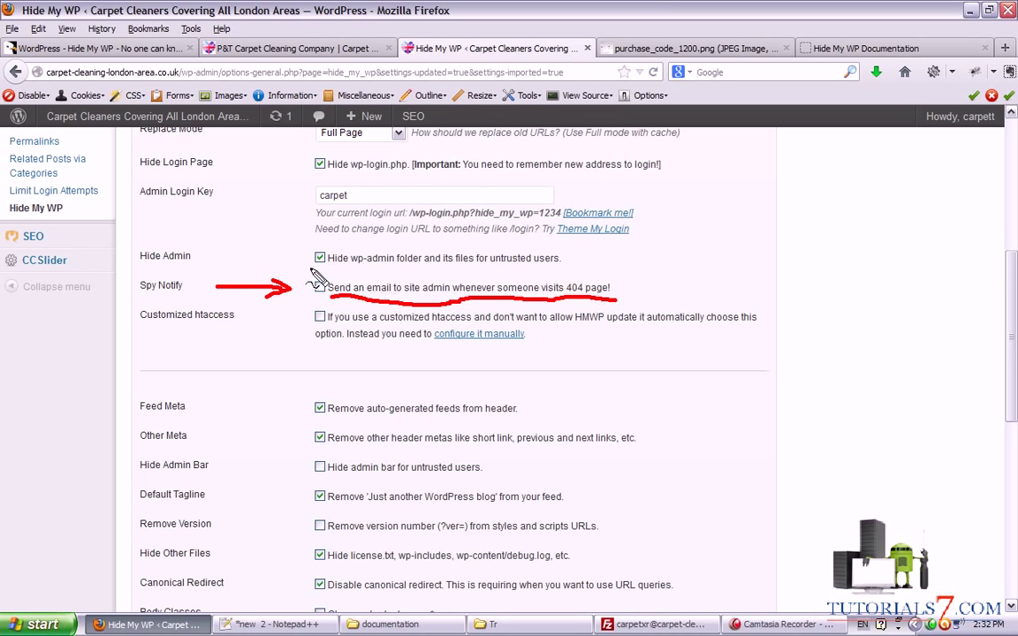
{"action": "key", "text": "Escape"}
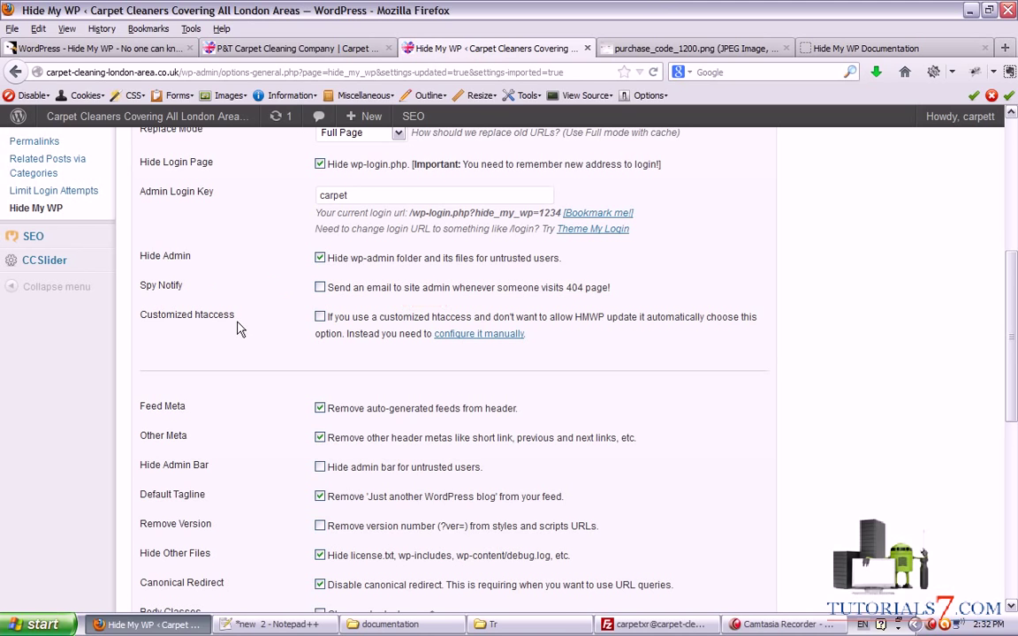
{"action": "mouse_move", "coordinate": [237, 340]}
{"action": "left_mouse_down"}
{"action": "mouse_move", "coordinate": [228, 320]}
{"action": "mouse_move", "coordinate": [262, 330]}
{"action": "mouse_move", "coordinate": [306, 318]}
{"action": "left_mouse_up"}
{"action": "key", "text": "Escape"}
- Highlight the Feed Meta, Other Meta and Hide Admin Bar for untrusted users options
{"action": "left_click_drag", "start_coordinate": [1017, 359], "coordinate": [1017, 432]}
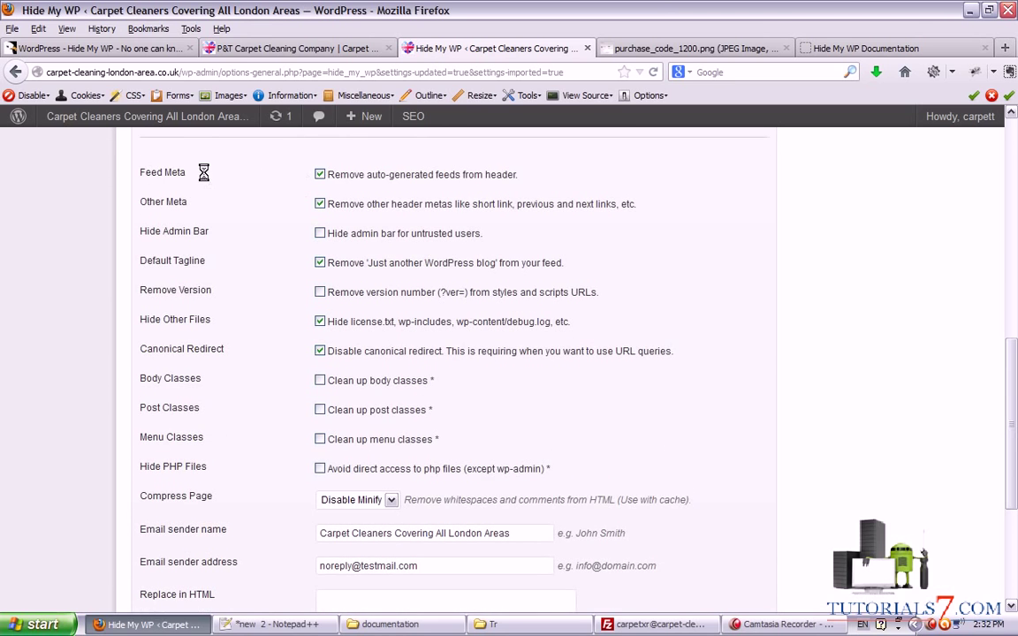
{"action": "mouse_move", "coordinate": [204, 173]}
{"action": "left_mouse_down"}
{"action": "mouse_move", "coordinate": [290, 177]}
{"action": "mouse_move", "coordinate": [281, 193]}
{"action": "left_mouse_up"}
{"action": "left_click_drag", "start_coordinate": [433, 183], "coordinate": [497, 188]}
{"action": "mouse_move", "coordinate": [214, 203]}
{"action": "left_mouse_down"}
{"action": "mouse_move", "coordinate": [286, 212]}
{"action": "mouse_move", "coordinate": [299, 224]}
{"action": "left_mouse_up"}
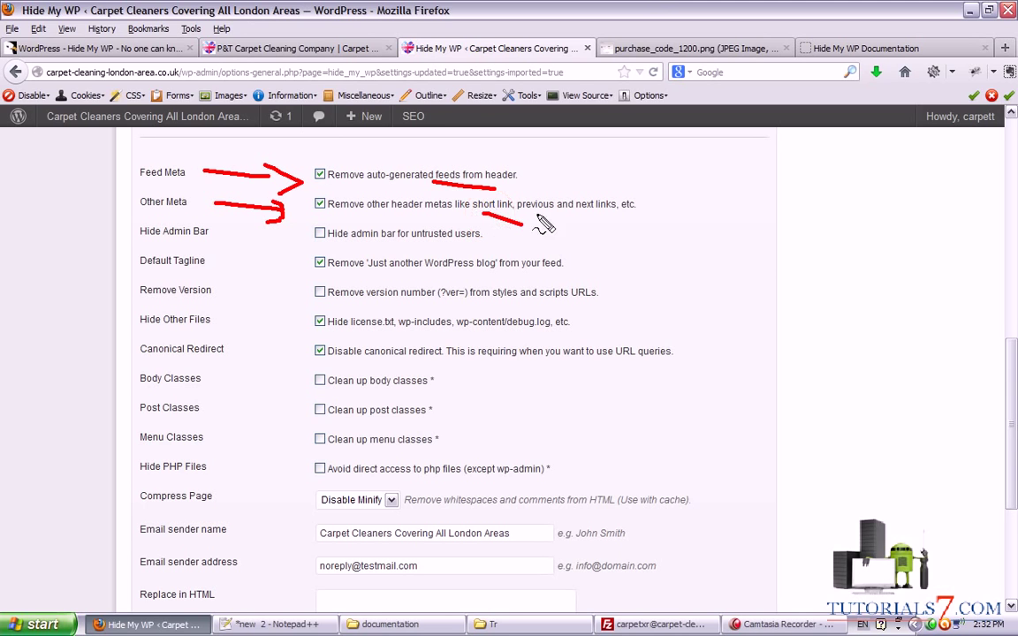
{"action": "left_click_drag", "start_coordinate": [481, 212], "coordinate": [523, 224]}
{"action": "left_click_drag", "start_coordinate": [537, 215], "coordinate": [619, 227]}
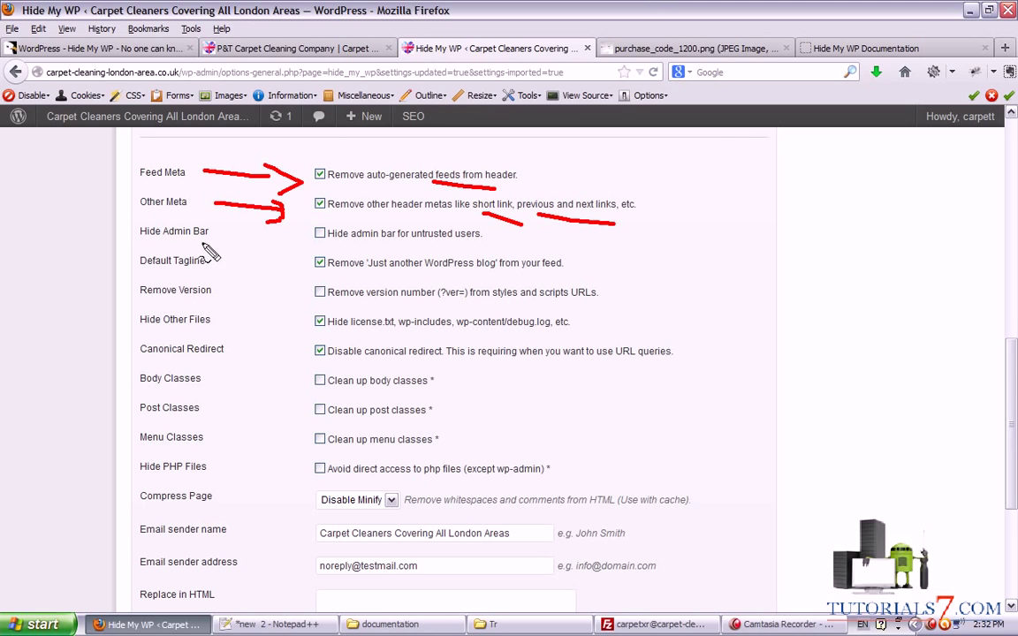
{"action": "mouse_move", "coordinate": [281, 243]}
{"action": "left_mouse_down"}
{"action": "mouse_move", "coordinate": [226, 241]}
{"action": "mouse_move", "coordinate": [283, 235]}
{"action": "left_mouse_up"}
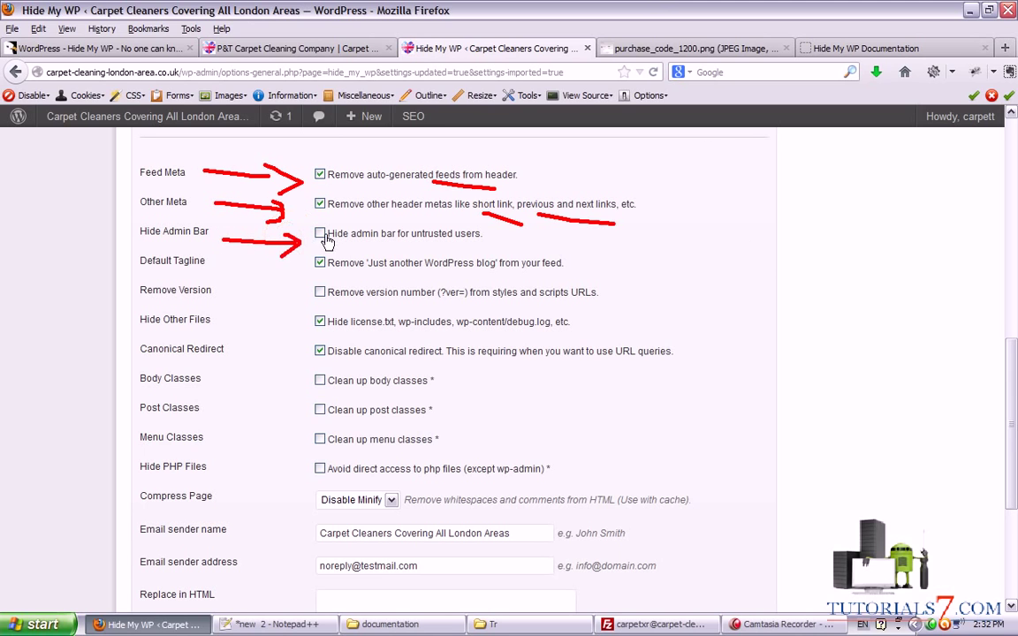
{"action": "key", "text": "Escape"}
- Tick Remove Version to strip version numbers from style and script URLs
{"action": "scroll", "coordinate": [284, 237], "scroll_direction": "down", "scroll_amount": 2}
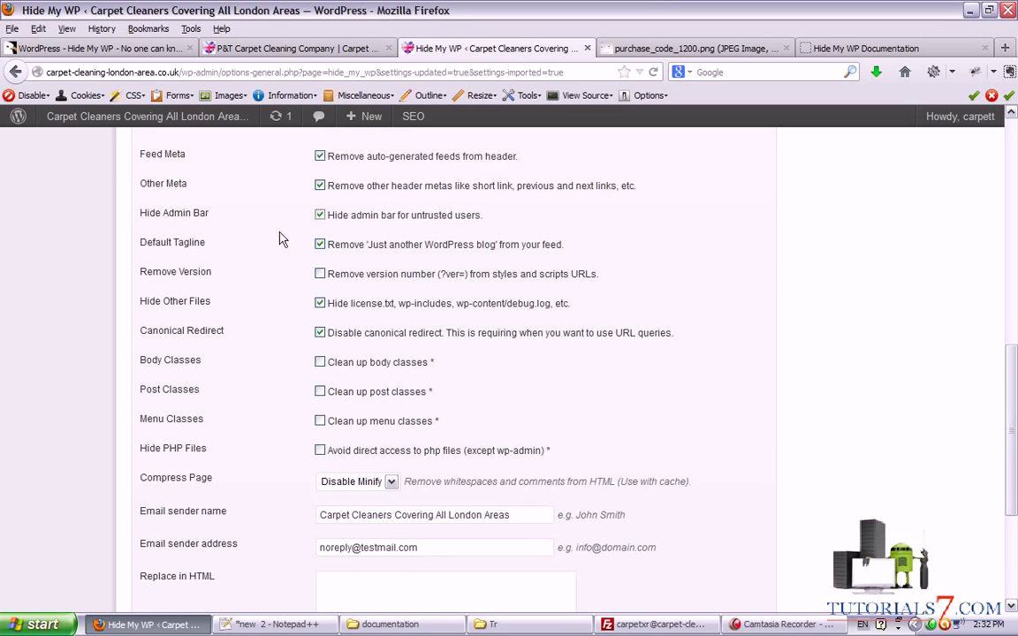
{"action": "left_click_drag", "start_coordinate": [237, 182], "coordinate": [502, 183]}
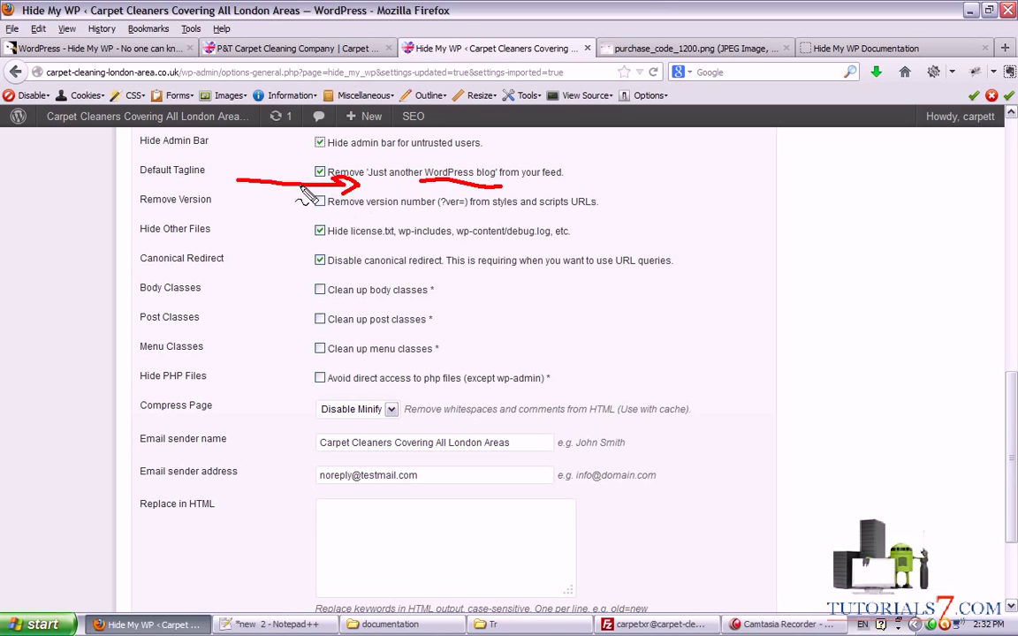
{"action": "left_click_drag", "start_coordinate": [312, 160], "coordinate": [338, 163]}
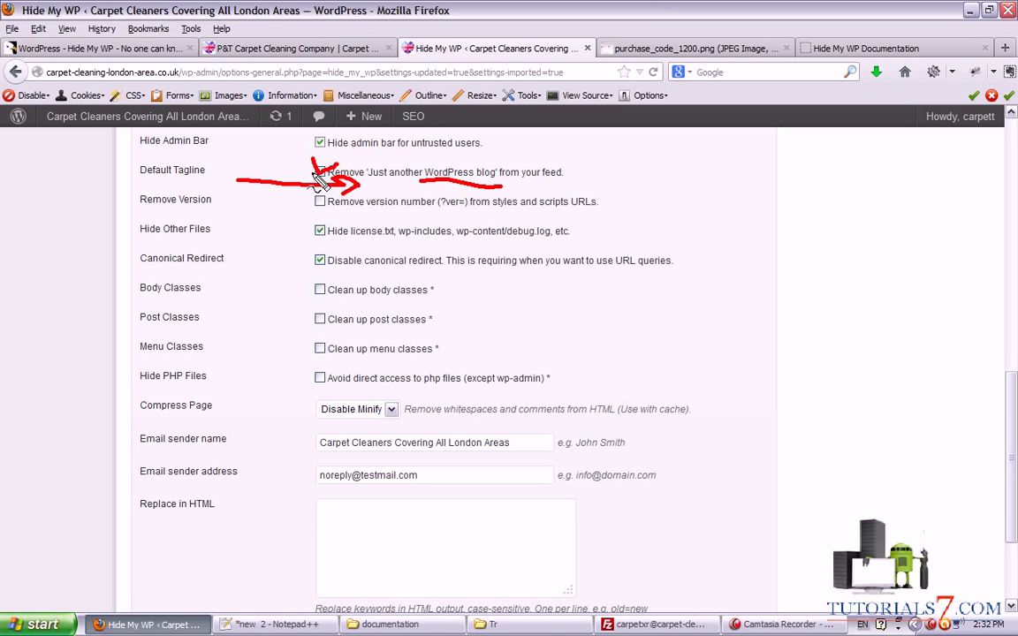
{"action": "left_click_drag", "start_coordinate": [219, 202], "coordinate": [303, 207]}
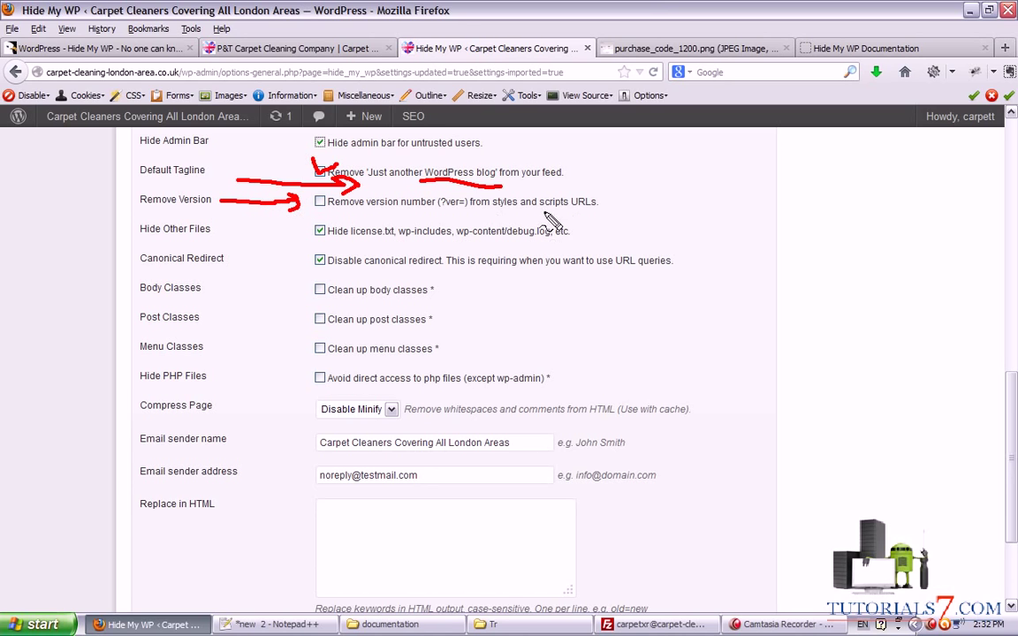
{"action": "left_click_drag", "start_coordinate": [542, 212], "coordinate": [600, 208]}
{"action": "key", "text": "Escape"}
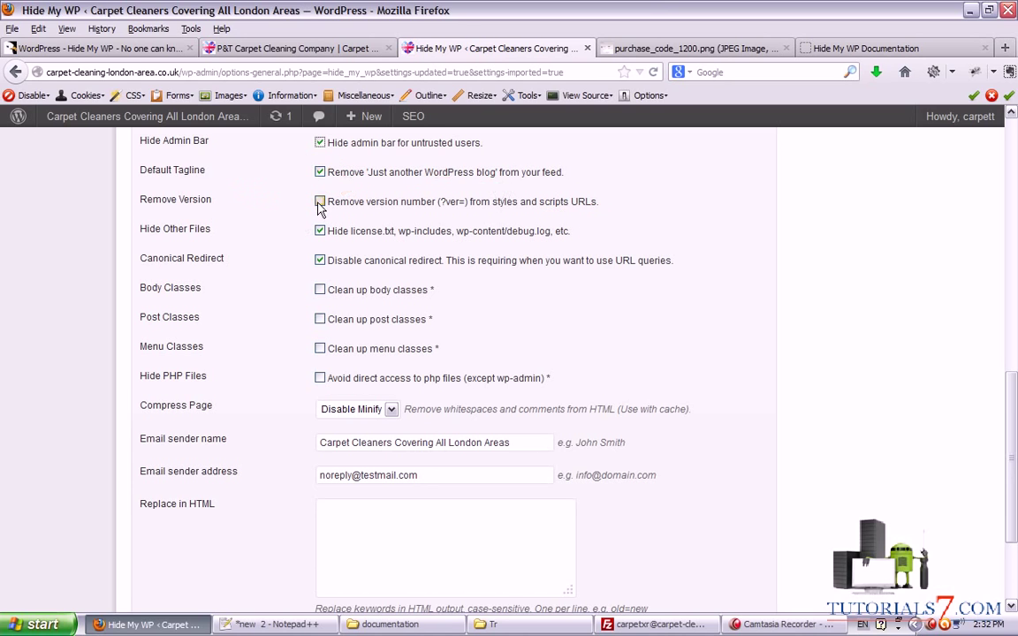
{"action": "left_click", "coordinate": [320, 203]}
- Annotate the Hide Other Files and Canonical Redirect options and their descriptions
{"action": "left_click_drag", "start_coordinate": [241, 236], "coordinate": [292, 235]}
{"action": "left_click_drag", "start_coordinate": [413, 251], "coordinate": [538, 254]}
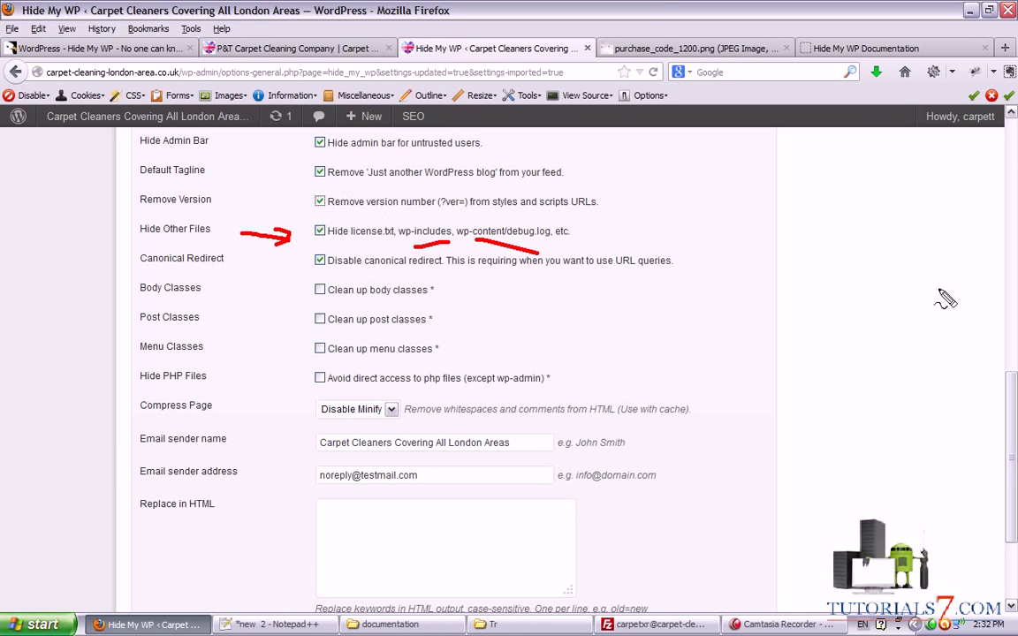
{"action": "left_click_drag", "start_coordinate": [302, 282], "coordinate": [315, 381]}
{"action": "left_click_drag", "start_coordinate": [250, 263], "coordinate": [300, 269]}
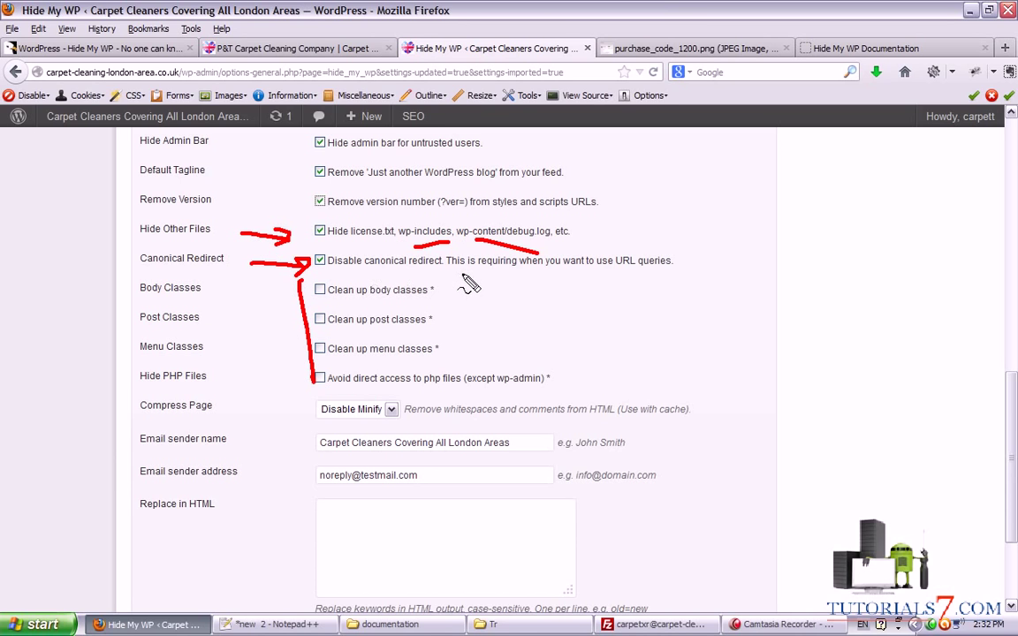
{"action": "mouse_move", "coordinate": [458, 274]}
{"action": "left_mouse_down"}
{"action": "mouse_move", "coordinate": [653, 279]}
{"action": "mouse_move", "coordinate": [682, 265]}
{"action": "mouse_move", "coordinate": [610, 280]}
{"action": "left_mouse_up"}
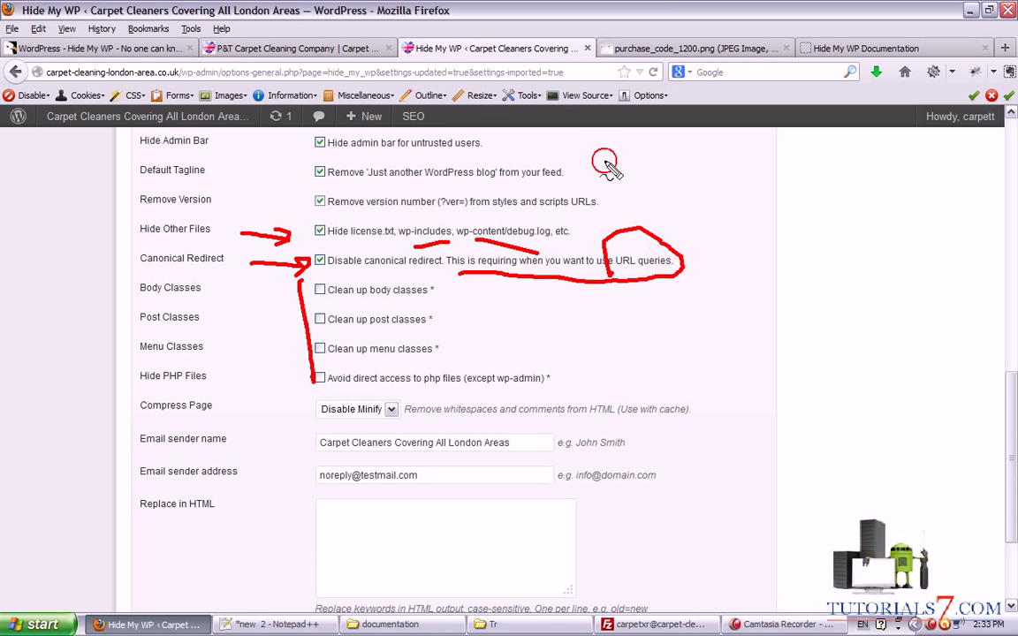
- Write a Yoast note beside the settings and turn off Canonical Redirect
{"action": "mouse_move", "coordinate": [604, 161]}
{"action": "left_mouse_down"}
{"action": "mouse_move", "coordinate": [654, 173]}
{"action": "mouse_move", "coordinate": [628, 217]}
{"action": "left_mouse_up"}
{"action": "mouse_move", "coordinate": [672, 184]}
{"action": "left_mouse_down"}
{"action": "mouse_move", "coordinate": [677, 223]}
{"action": "mouse_move", "coordinate": [673, 185]}
{"action": "left_mouse_up"}
{"action": "mouse_move", "coordinate": [740, 188]}
{"action": "left_mouse_down"}
{"action": "mouse_move", "coordinate": [777, 204]}
{"action": "mouse_move", "coordinate": [775, 216]}
{"action": "left_mouse_up"}
{"action": "left_click", "coordinate": [831, 186]}
{"action": "left_click_drag", "start_coordinate": [831, 187], "coordinate": [779, 232]}
{"action": "left_click_drag", "start_coordinate": [861, 173], "coordinate": [907, 259]}
{"action": "left_click_drag", "start_coordinate": [835, 210], "coordinate": [899, 212]}
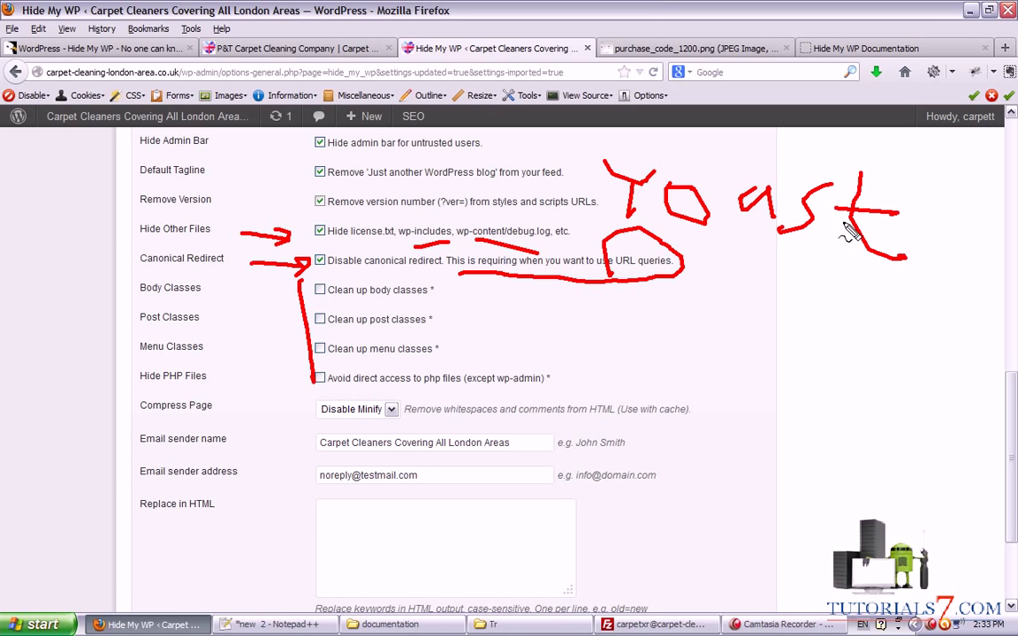
{"action": "key", "text": "Escape"}
{"action": "left_click", "coordinate": [320, 260]}
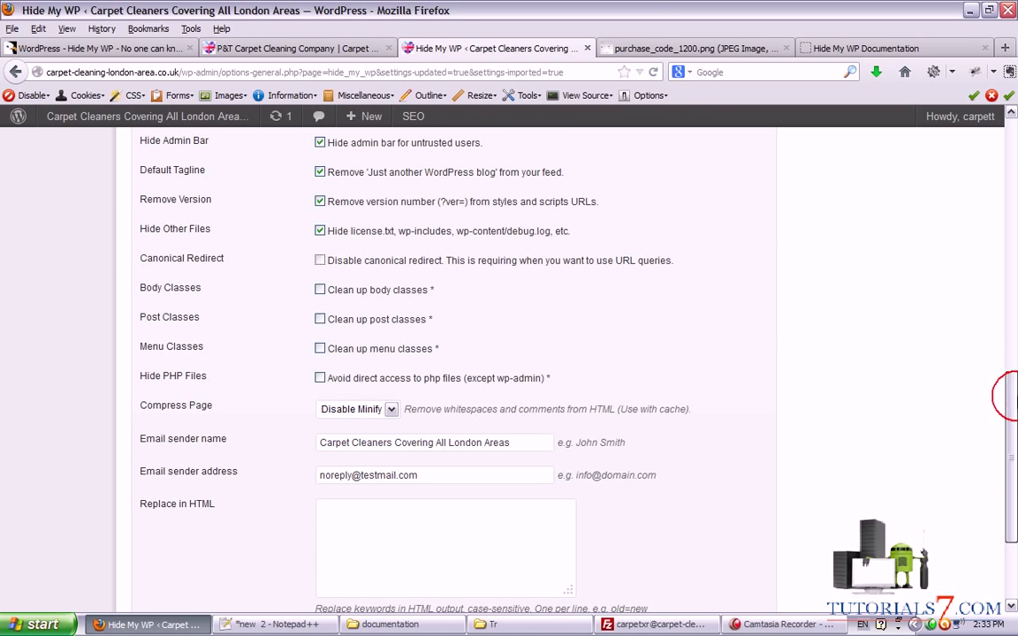
- Highlight the group of cleanup checkboxes and the Email sender name field
{"action": "scroll", "coordinate": [1014, 368], "scroll_direction": "down", "scroll_amount": 2}
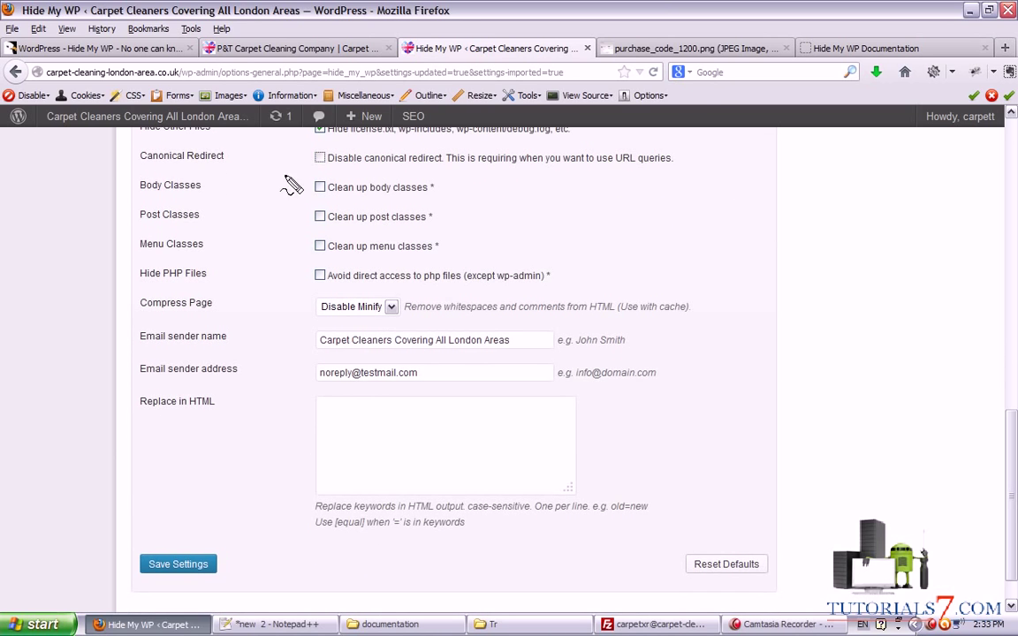
{"action": "mouse_move", "coordinate": [286, 174]}
{"action": "left_mouse_down"}
{"action": "mouse_move", "coordinate": [277, 221]}
{"action": "mouse_move", "coordinate": [288, 299]}
{"action": "left_mouse_up"}
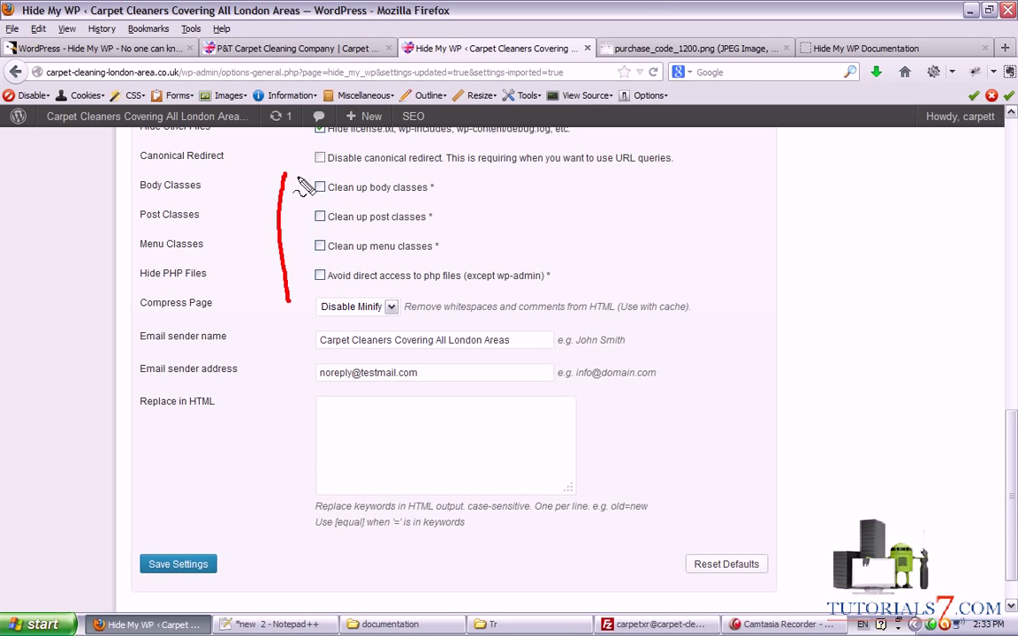
{"action": "mouse_move", "coordinate": [292, 174]}
{"action": "left_mouse_down"}
{"action": "mouse_move", "coordinate": [318, 170]}
{"action": "mouse_move", "coordinate": [515, 217]}
{"action": "mouse_move", "coordinate": [442, 279]}
{"action": "mouse_move", "coordinate": [323, 291]}
{"action": "mouse_move", "coordinate": [289, 188]}
{"action": "mouse_move", "coordinate": [302, 193]}
{"action": "mouse_move", "coordinate": [314, 322]}
{"action": "mouse_move", "coordinate": [335, 267]}
{"action": "left_mouse_up"}
{"action": "key", "text": "Escape"}
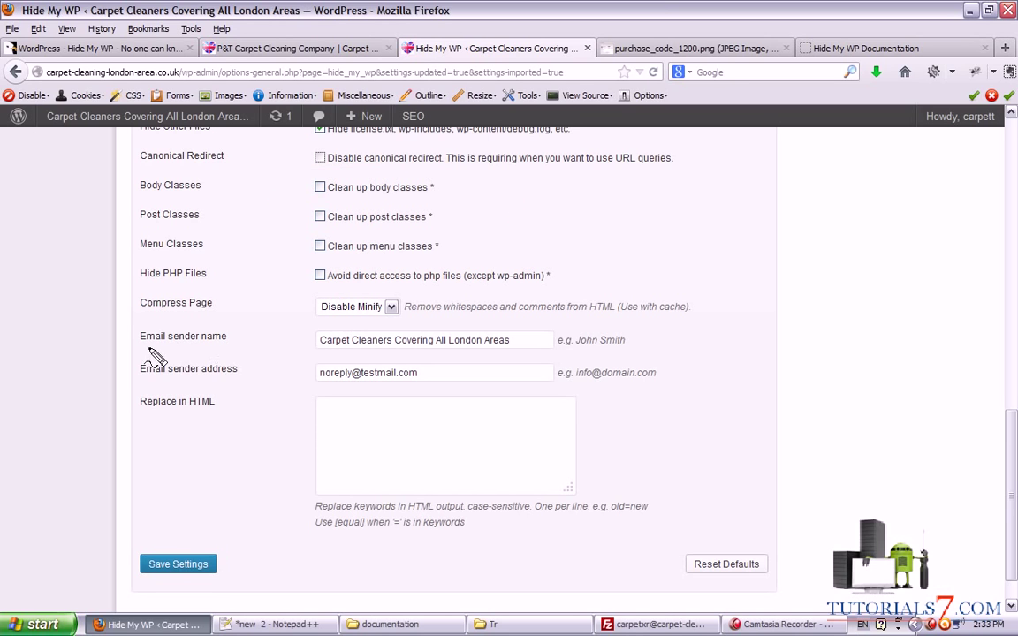
{"action": "mouse_move", "coordinate": [140, 352]}
{"action": "left_mouse_down"}
{"action": "mouse_move", "coordinate": [225, 362]}
{"action": "mouse_move", "coordinate": [244, 345]}
{"action": "mouse_move", "coordinate": [307, 337]}
{"action": "left_mouse_up"}
{"action": "mouse_move", "coordinate": [523, 319]}
{"action": "left_mouse_down"}
{"action": "mouse_move", "coordinate": [329, 311]}
{"action": "mouse_move", "coordinate": [305, 349]}
{"action": "mouse_move", "coordinate": [541, 334]}
{"action": "mouse_move", "coordinate": [511, 329]}
{"action": "left_mouse_up"}
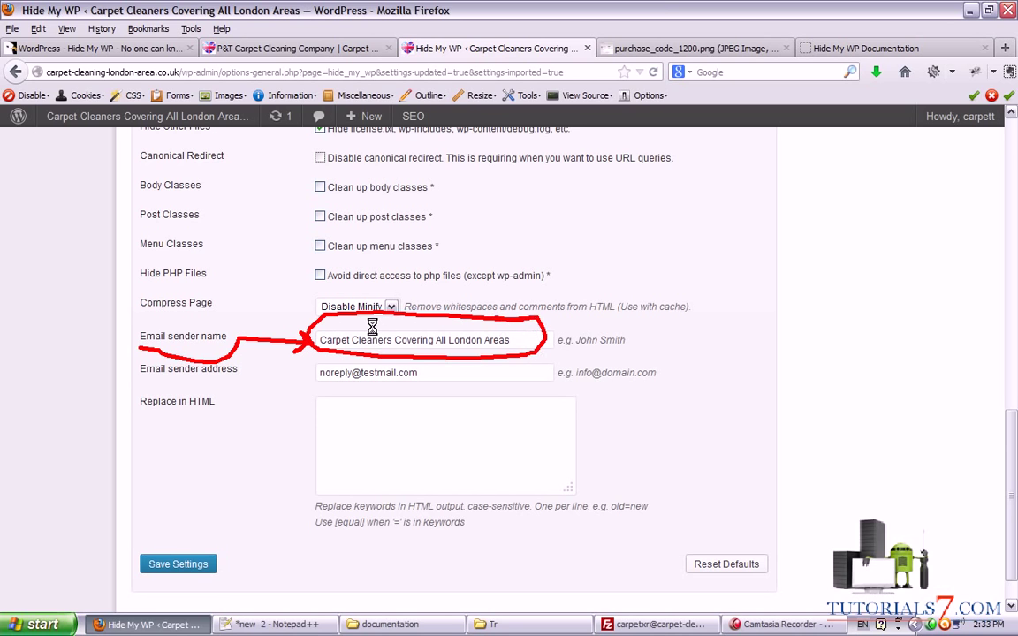
{"action": "key", "text": "Escape"}
- Search the Hide My WP documentation for 'email' and read the Email Sender Name advice
{"action": "left_click", "coordinate": [873, 50]}
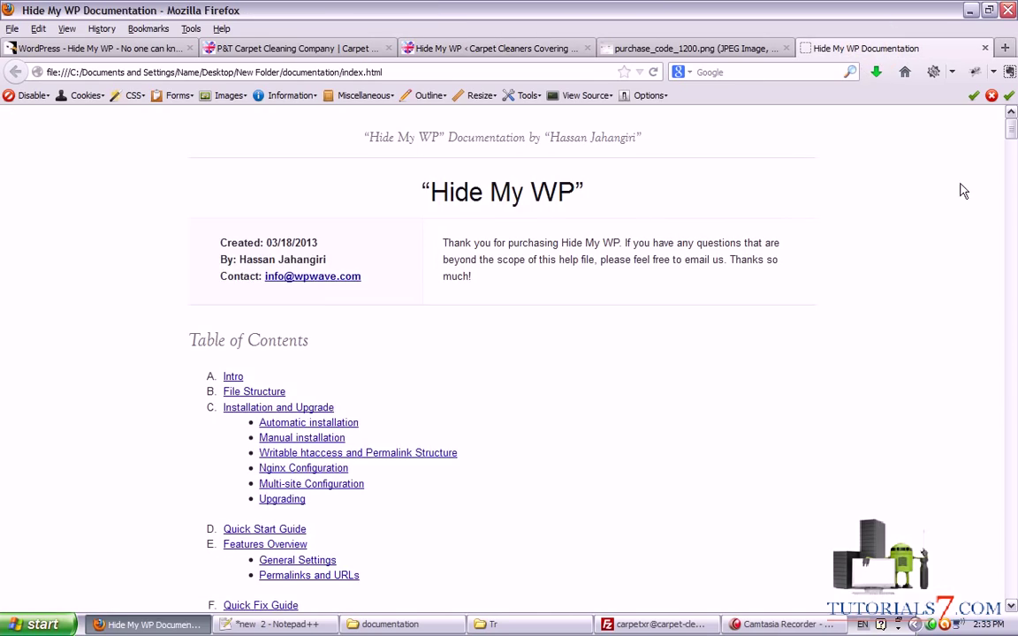
{"action": "left_click_drag", "start_coordinate": [1011, 140], "coordinate": [1014, 554]}
{"action": "key", "text": "ctrl+f"}
{"action": "type", "text": "email"}
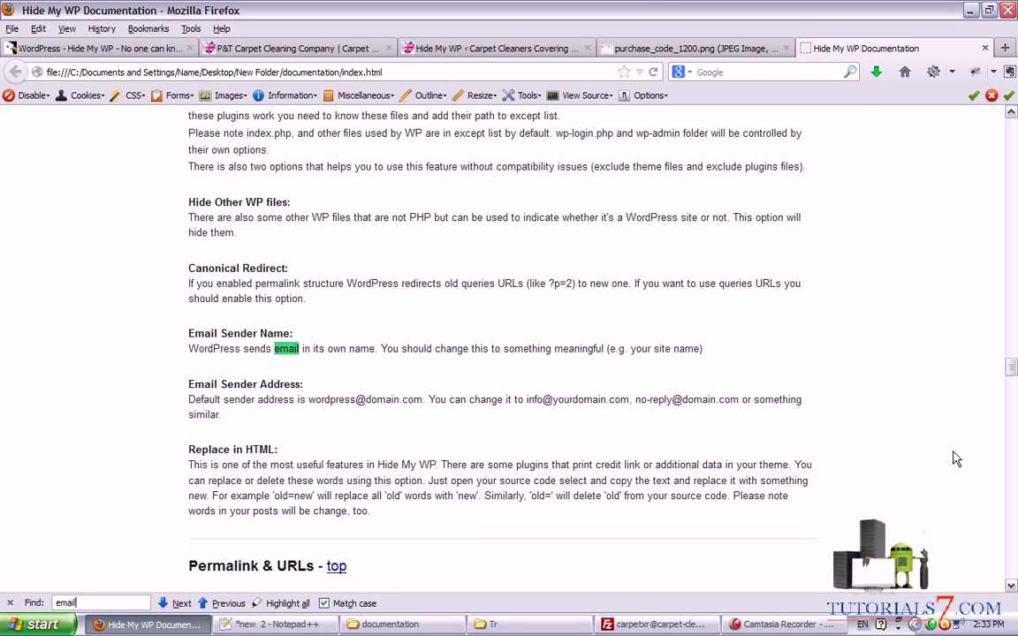
{"action": "mouse_move", "coordinate": [183, 364]}
{"action": "left_mouse_down"}
{"action": "mouse_move", "coordinate": [316, 375]}
{"action": "mouse_move", "coordinate": [374, 364]}
{"action": "mouse_move", "coordinate": [610, 364]}
{"action": "left_mouse_up"}
{"action": "left_click", "coordinate": [316, 51]}
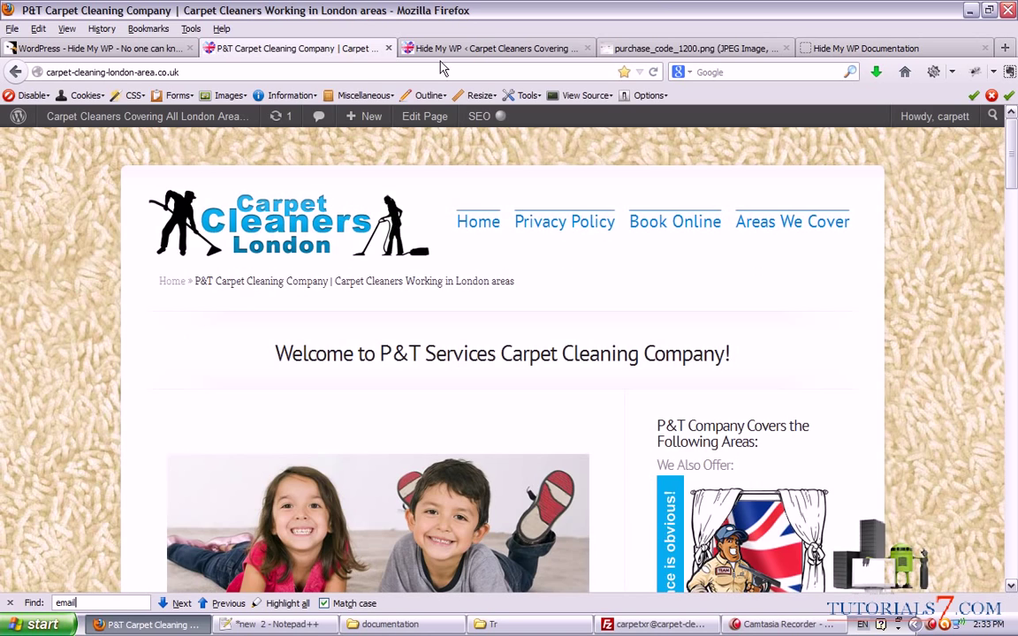
- Change the email sender name to Carpet Cleaners London and enter the sender e-mail address
{"action": "left_click", "coordinate": [407, 50]}
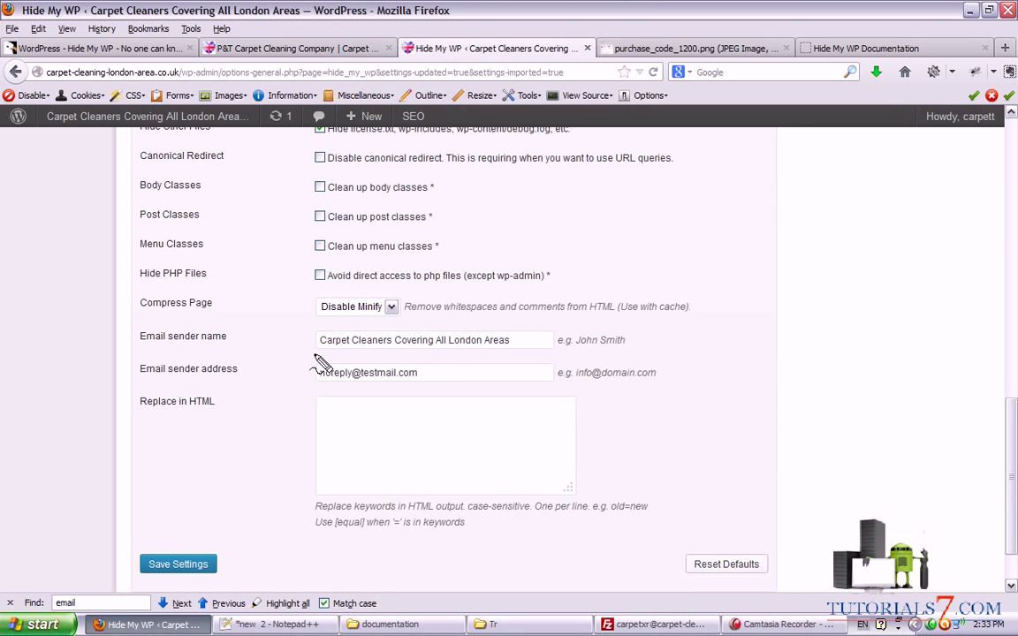
{"action": "mouse_move", "coordinate": [314, 356]}
{"action": "left_mouse_down"}
{"action": "mouse_move", "coordinate": [438, 359]}
{"action": "mouse_move", "coordinate": [393, 340]}
{"action": "mouse_move", "coordinate": [511, 342]}
{"action": "left_mouse_up"}
{"action": "type", "text": "London"}
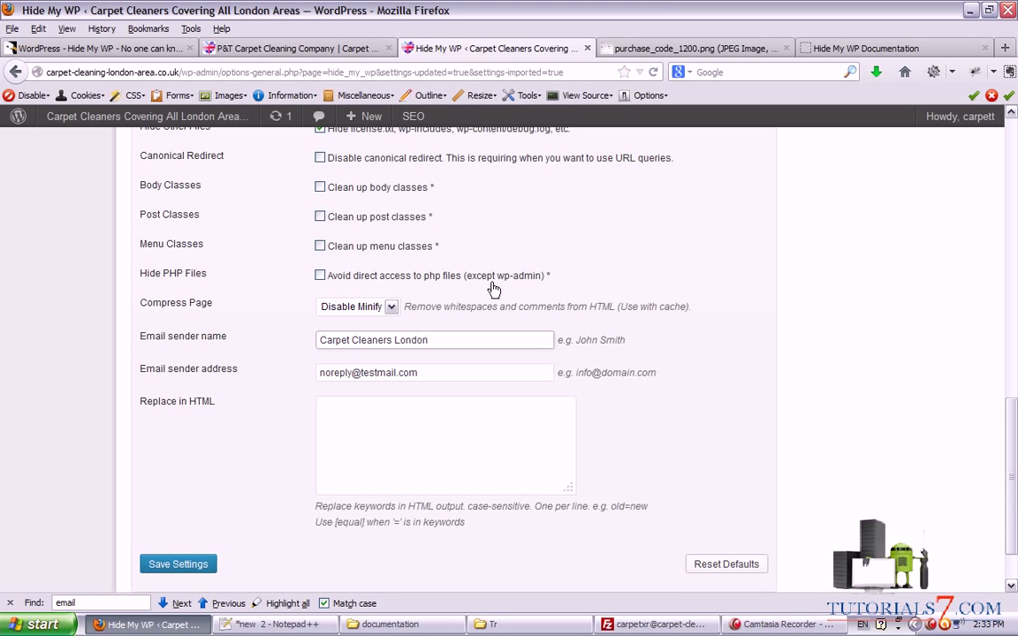
{"action": "left_click_drag", "start_coordinate": [432, 375], "coordinate": [280, 374]}
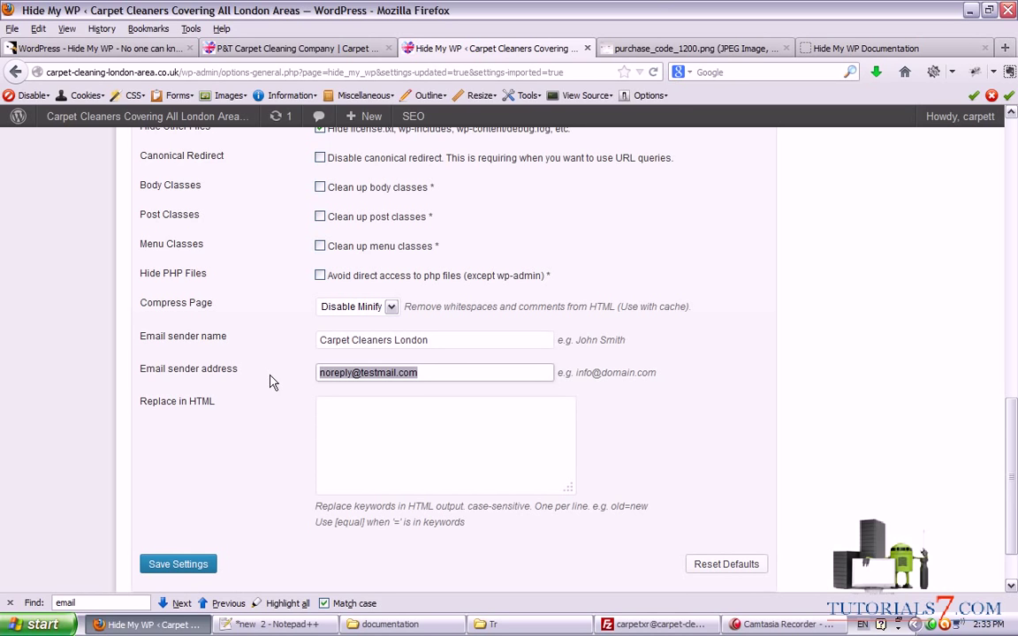
{"action": "type", "text": "carpetcleaners"}
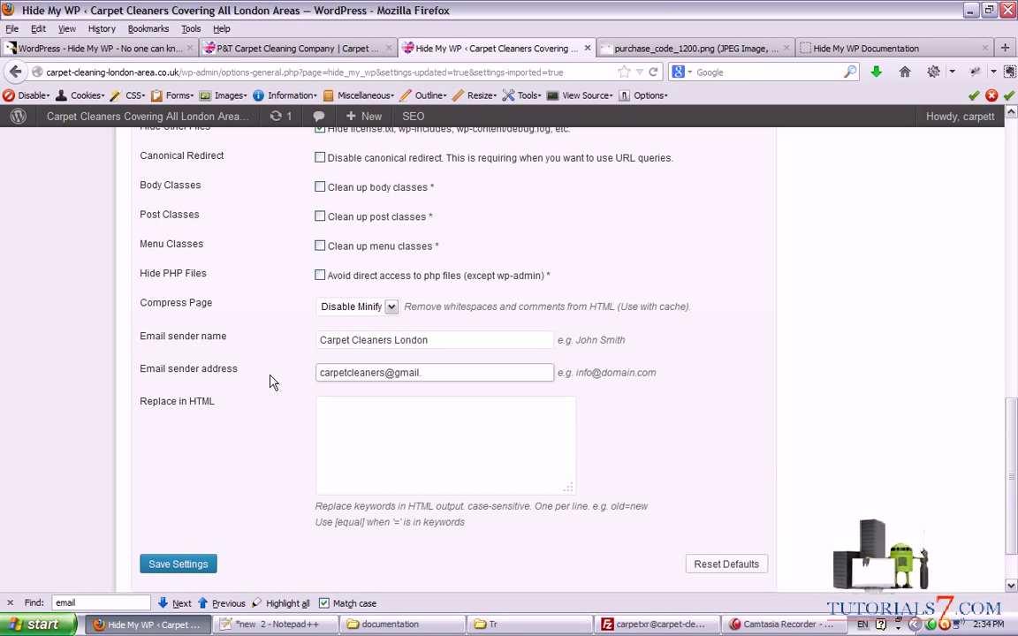
{"action": "scroll", "coordinate": [227, 466], "scroll_direction": "down", "scroll_amount": 2}
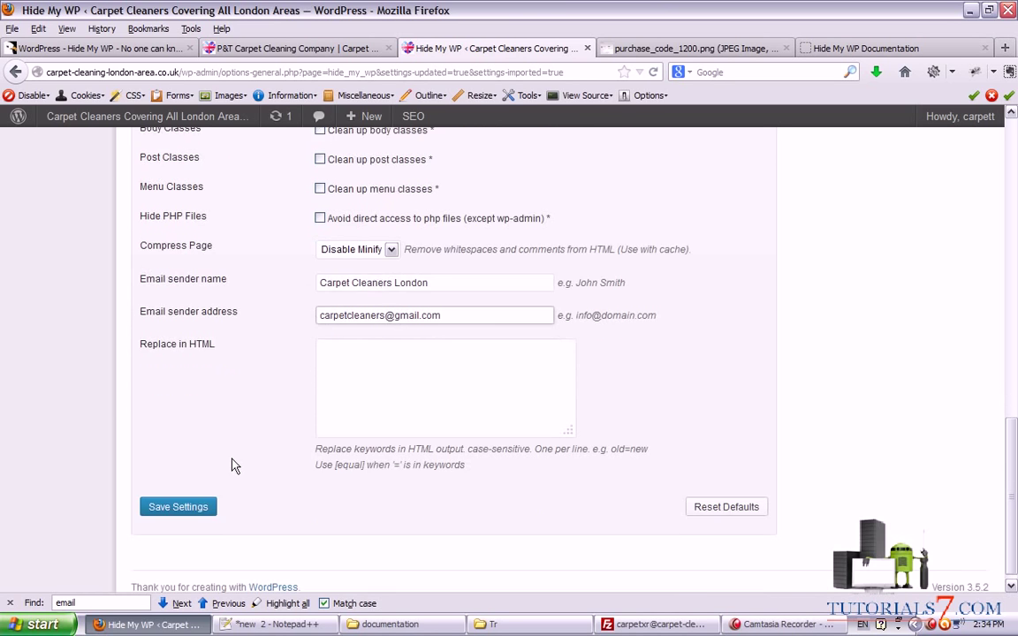
{"action": "left_click", "coordinate": [192, 500]}
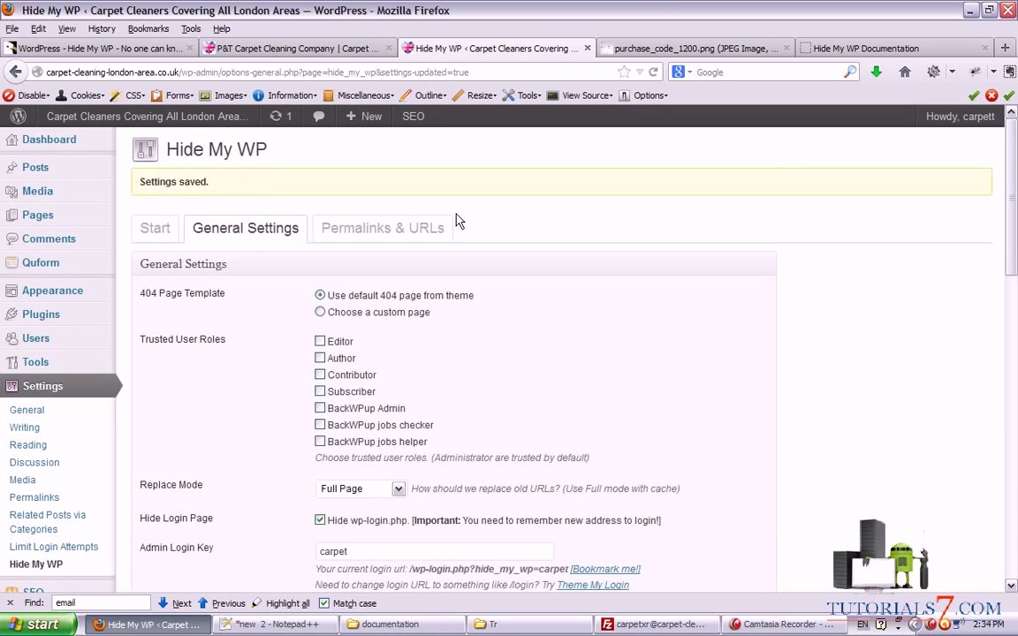
{"action": "scroll", "coordinate": [440, 267], "scroll_direction": "down", "scroll_amount": 5}
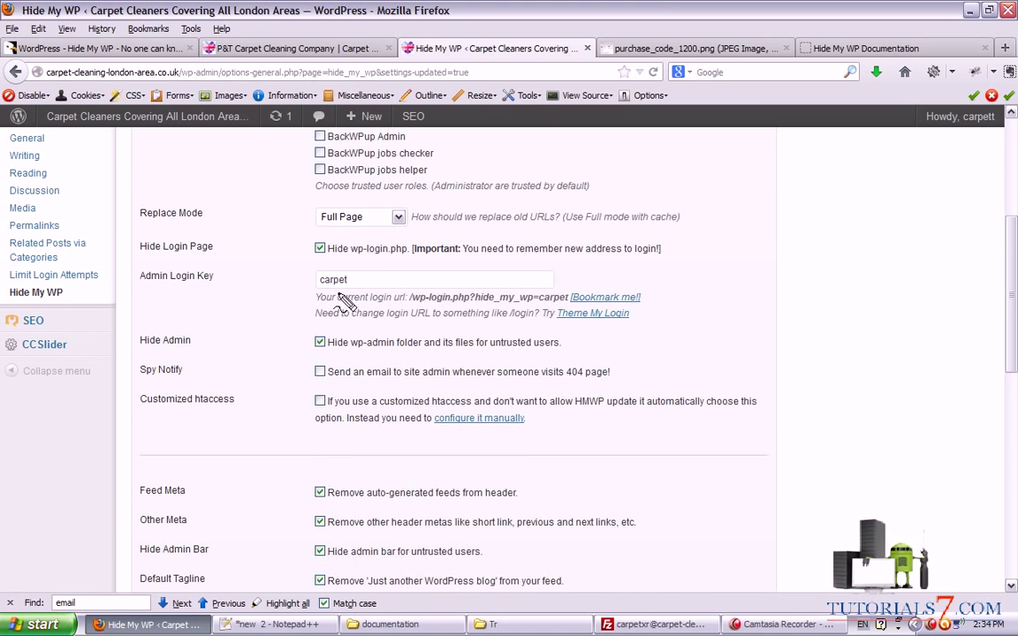
{"action": "mouse_move", "coordinate": [325, 298]}
{"action": "left_mouse_down"}
{"action": "mouse_move", "coordinate": [349, 265]}
{"action": "mouse_move", "coordinate": [301, 252]}
{"action": "mouse_move", "coordinate": [283, 265]}
{"action": "mouse_move", "coordinate": [378, 292]}
{"action": "left_mouse_up"}
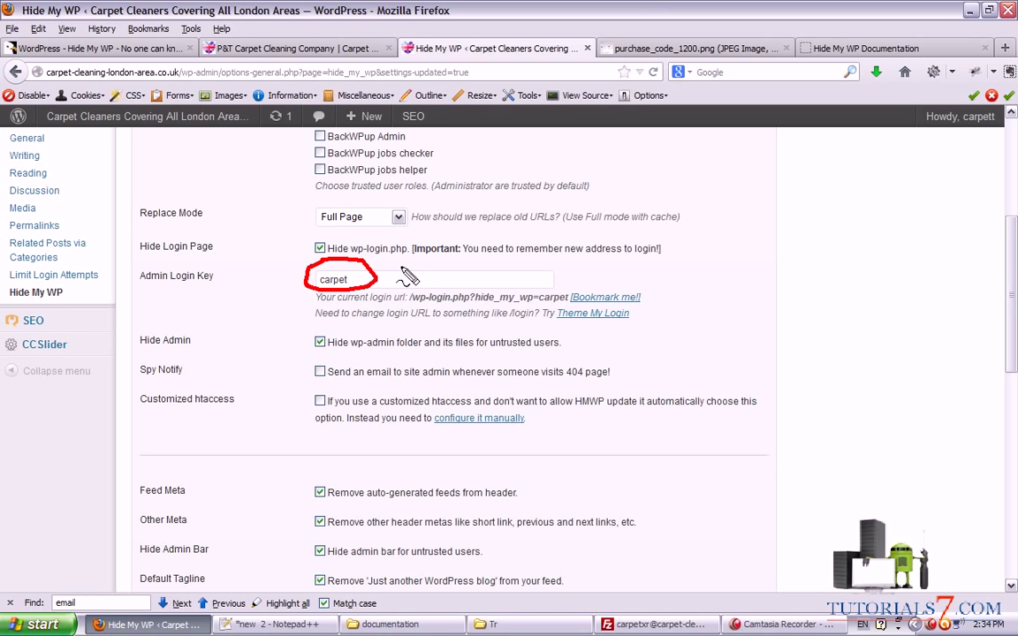
{"action": "mouse_move", "coordinate": [43, 78]}
{"action": "left_mouse_down"}
{"action": "mouse_move", "coordinate": [189, 76]}
{"action": "mouse_move", "coordinate": [37, 69]}
{"action": "mouse_move", "coordinate": [51, 81]}
{"action": "left_mouse_up"}
{"action": "key", "text": "Escape"}
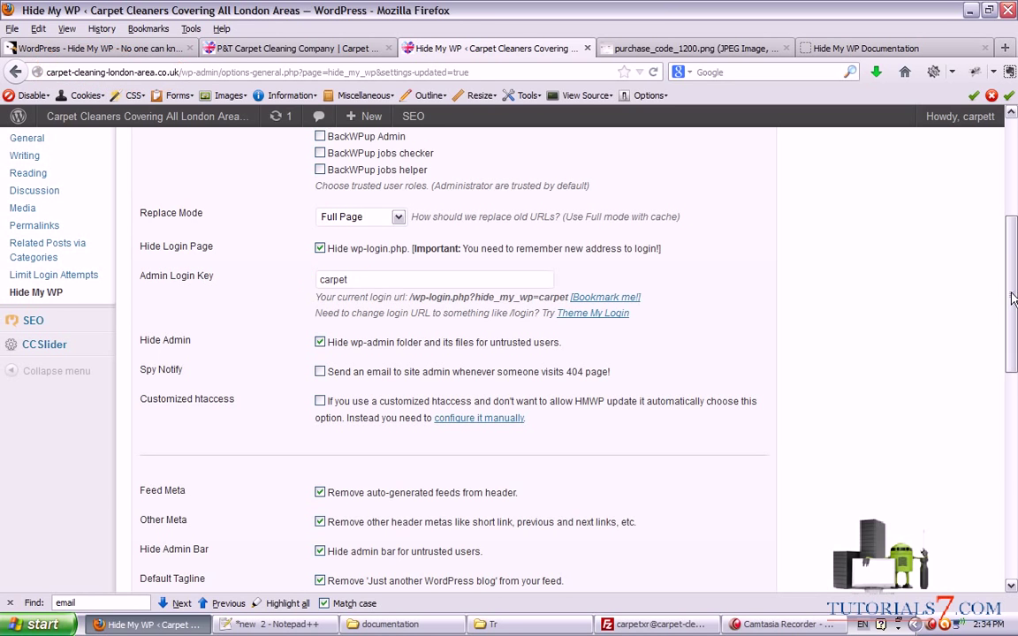
{"action": "scroll", "coordinate": [1009, 289], "scroll_direction": "up", "scroll_amount": 5}
- Log out and load the site's /wp-admin address, which now shows Page Not Found
{"action": "mouse_move", "coordinate": [898, 124]}
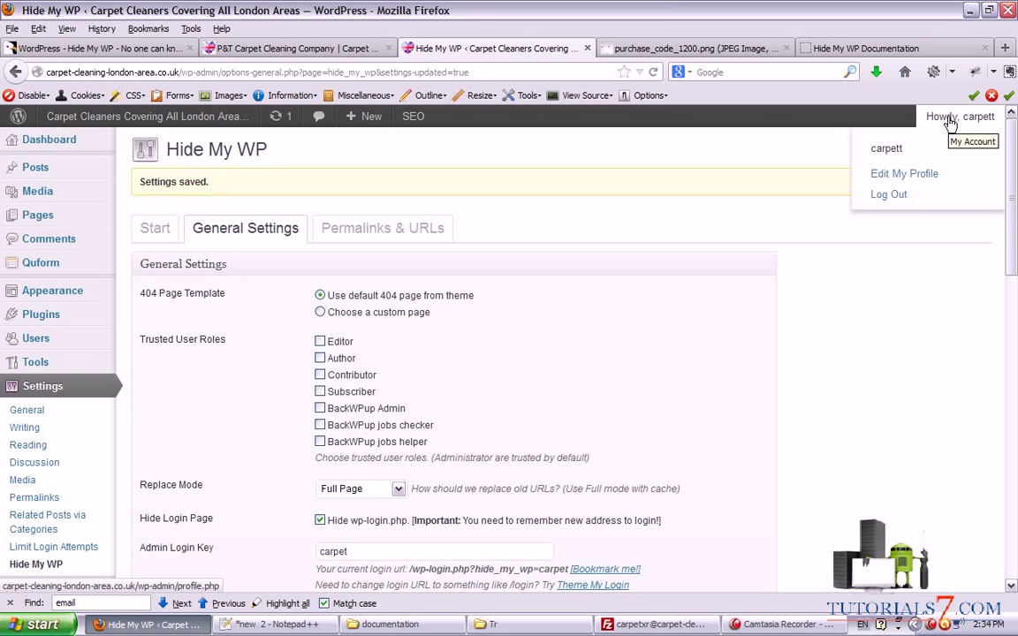
{"action": "left_click", "coordinate": [897, 195]}
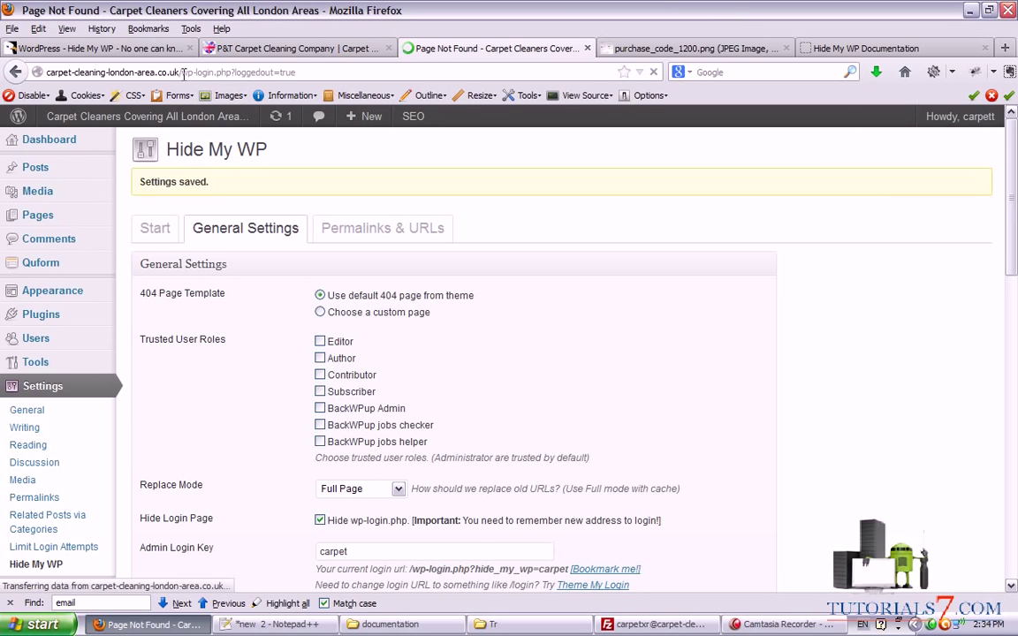
{"action": "left_click_drag", "start_coordinate": [183, 72], "coordinate": [354, 64]}
{"action": "key", "text": "BackSpace"}
{"action": "type", "text": "wp-admin"}
{"action": "key", "text": "Return"}
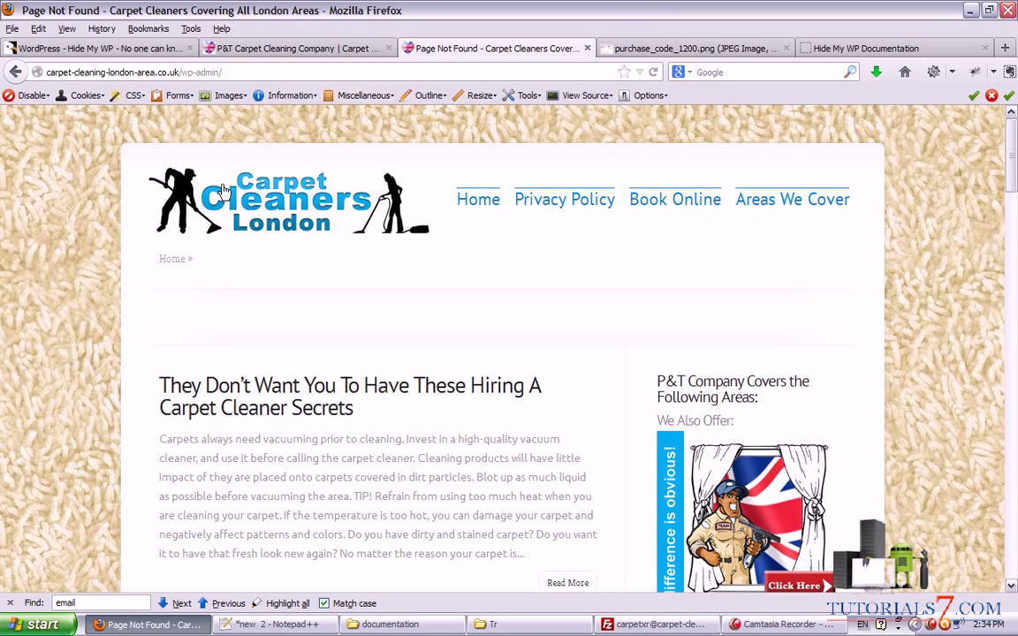
{"action": "key", "text": "alt+Tab"}
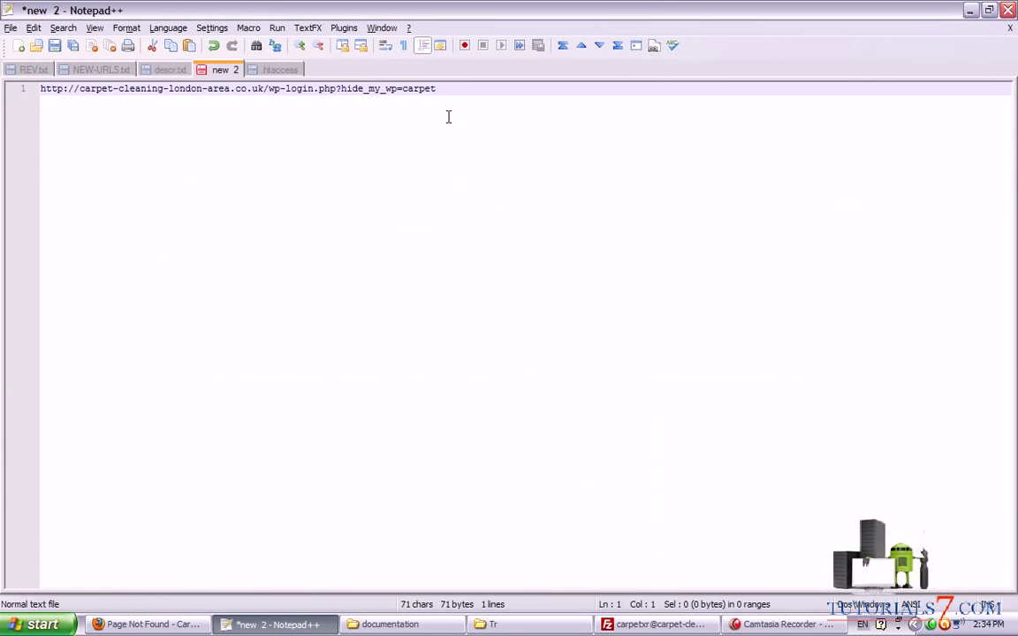
{"action": "left_click_drag", "start_coordinate": [454, 94], "coordinate": [2, 62]}
{"action": "key", "text": "ctrl+c"}
{"action": "left_click", "coordinate": [131, 623]}
{"action": "left_click", "coordinate": [232, 73]}
{"action": "left_click", "coordinate": [232, 73]}
{"action": "key", "text": "ctrl+v"}
{"action": "key", "text": "Return"}
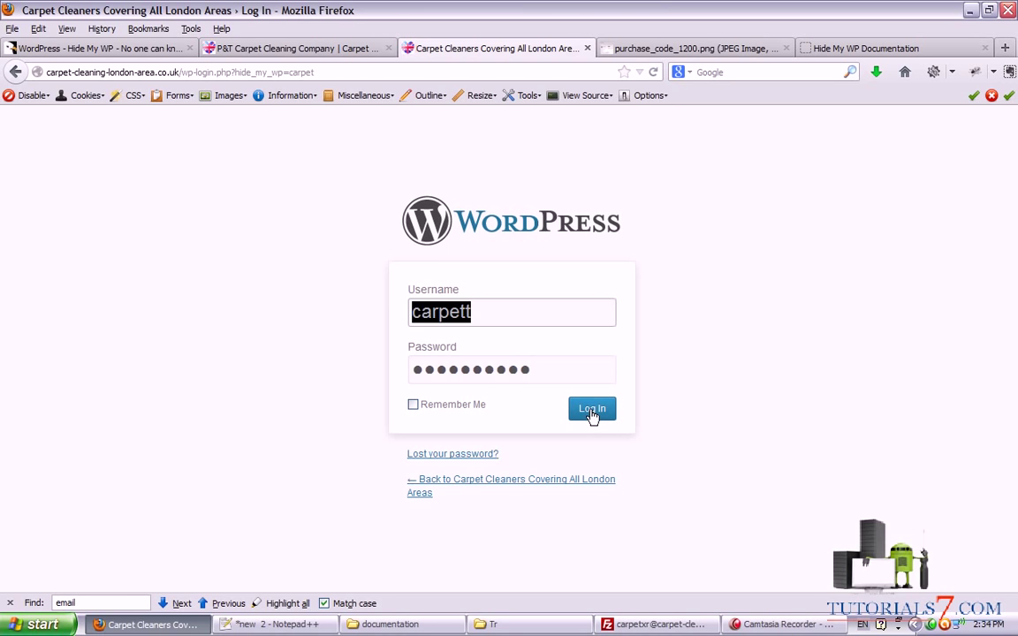
{"action": "left_click", "coordinate": [592, 411]}
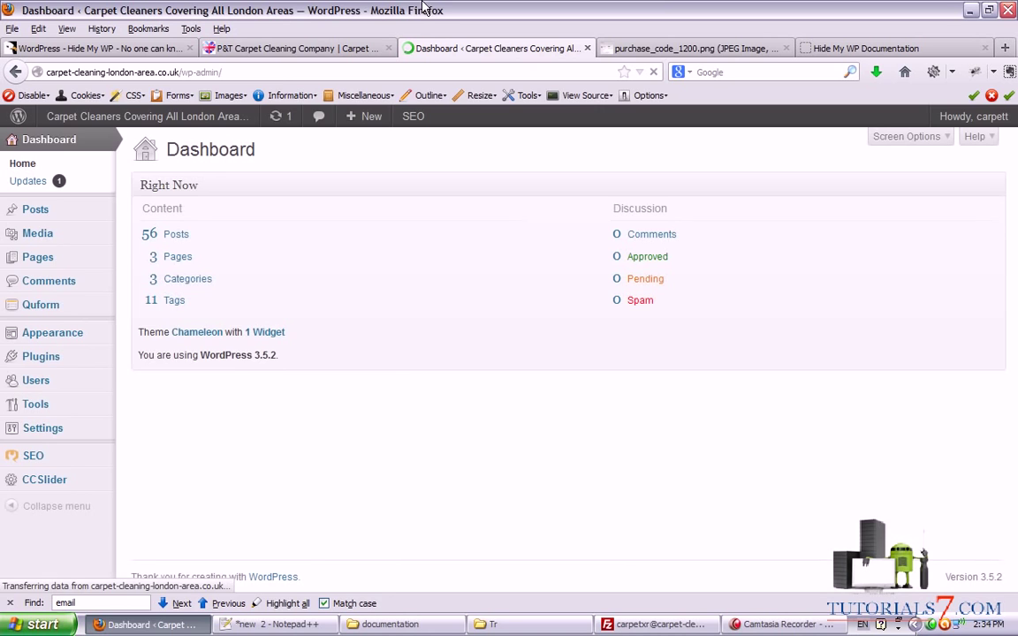
- Open the Hide My WP Permalinks & URLs tab and scroll through its path options
{"action": "mouse_move", "coordinate": [95, 433]}
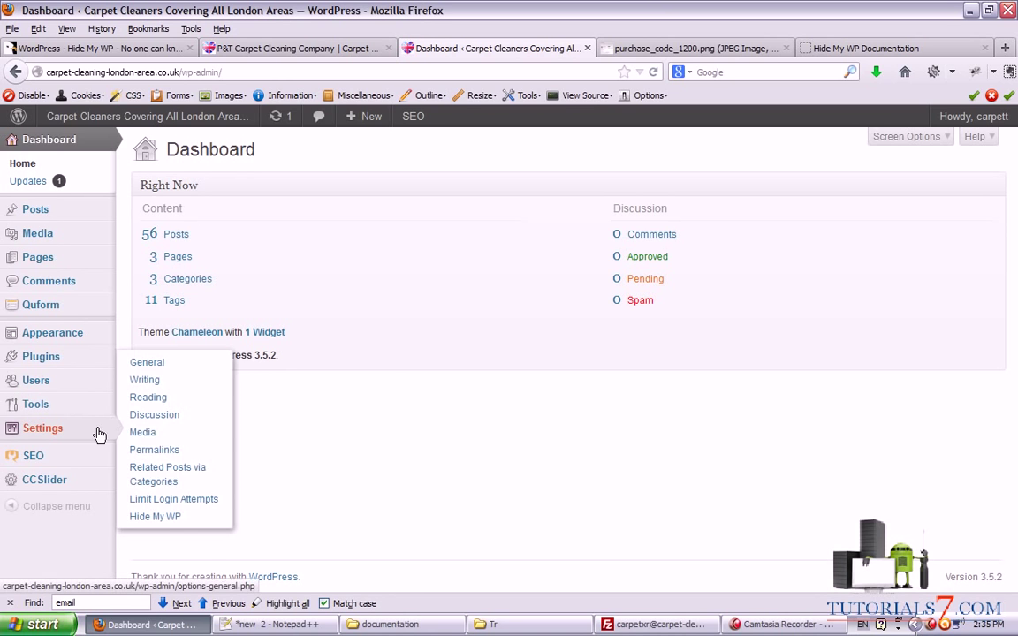
{"action": "left_click", "coordinate": [167, 518]}
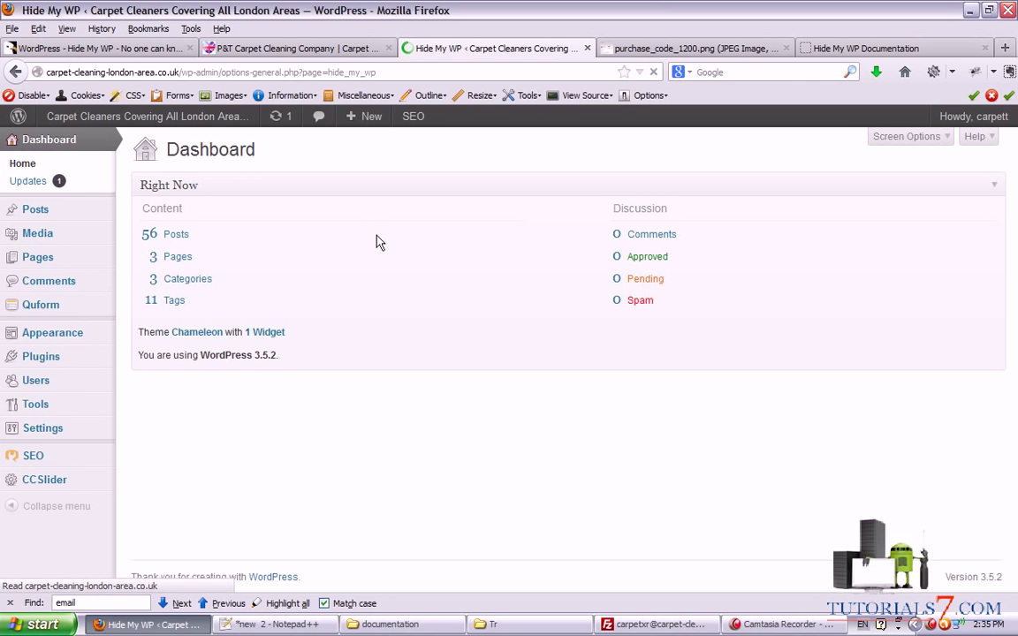
{"action": "left_click", "coordinate": [398, 187]}
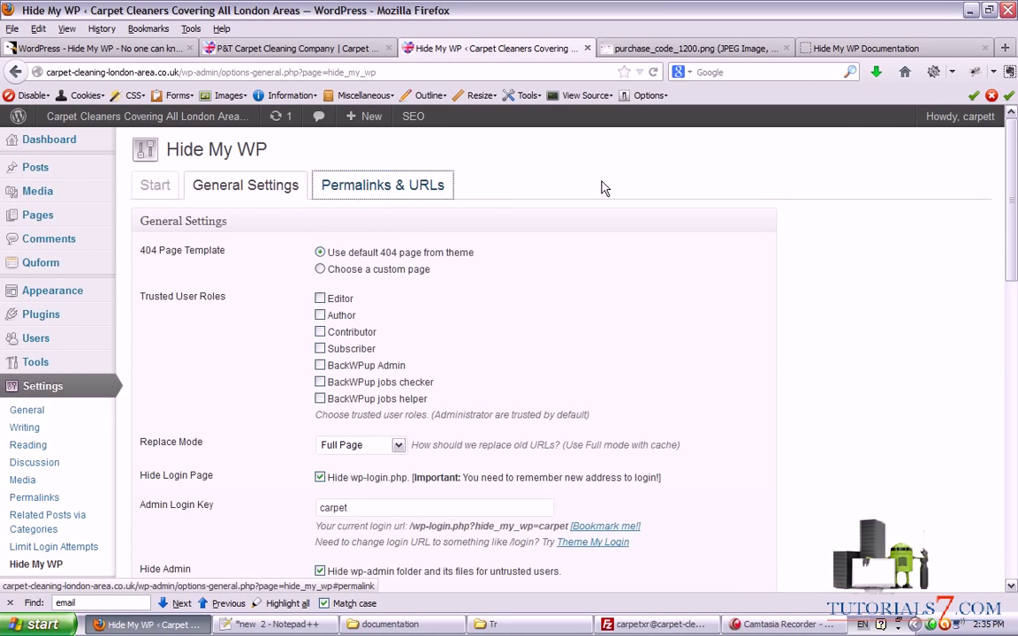
{"action": "scroll", "coordinate": [599, 188], "scroll_direction": "down", "scroll_amount": 2}
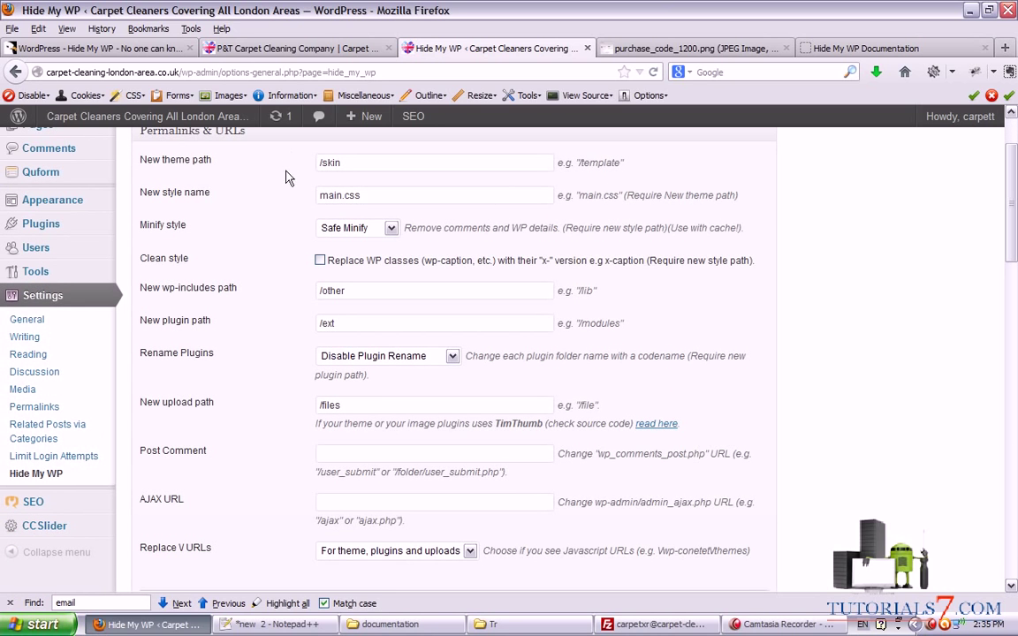
{"action": "scroll", "coordinate": [645, 292], "scroll_direction": "down", "scroll_amount": 2}
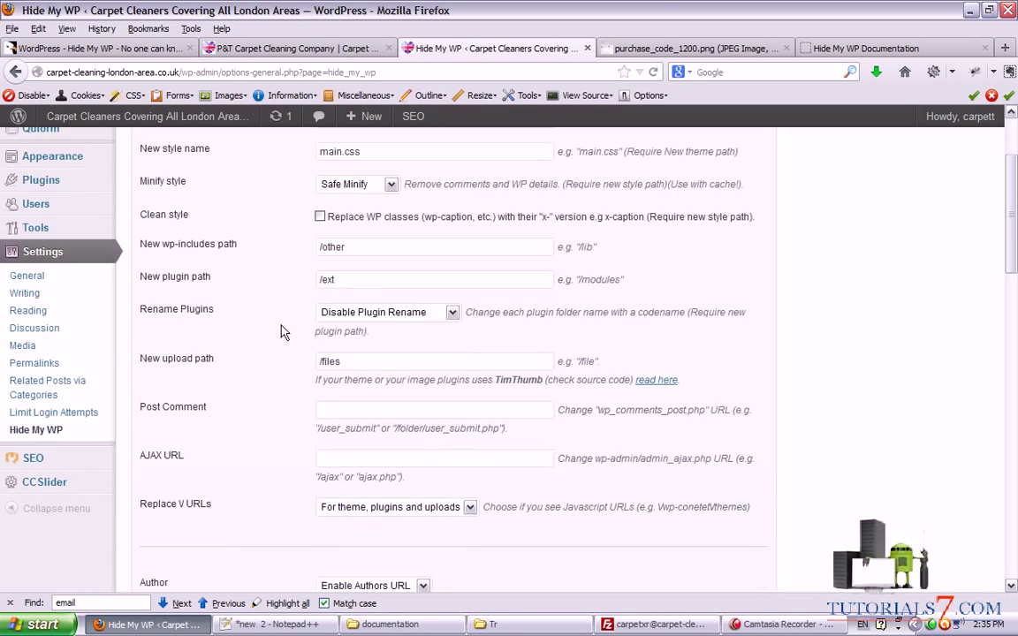
{"action": "left_click_drag", "start_coordinate": [1016, 232], "coordinate": [1016, 529]}
{"action": "scroll", "coordinate": [806, 237], "scroll_direction": "up", "scroll_amount": 20}
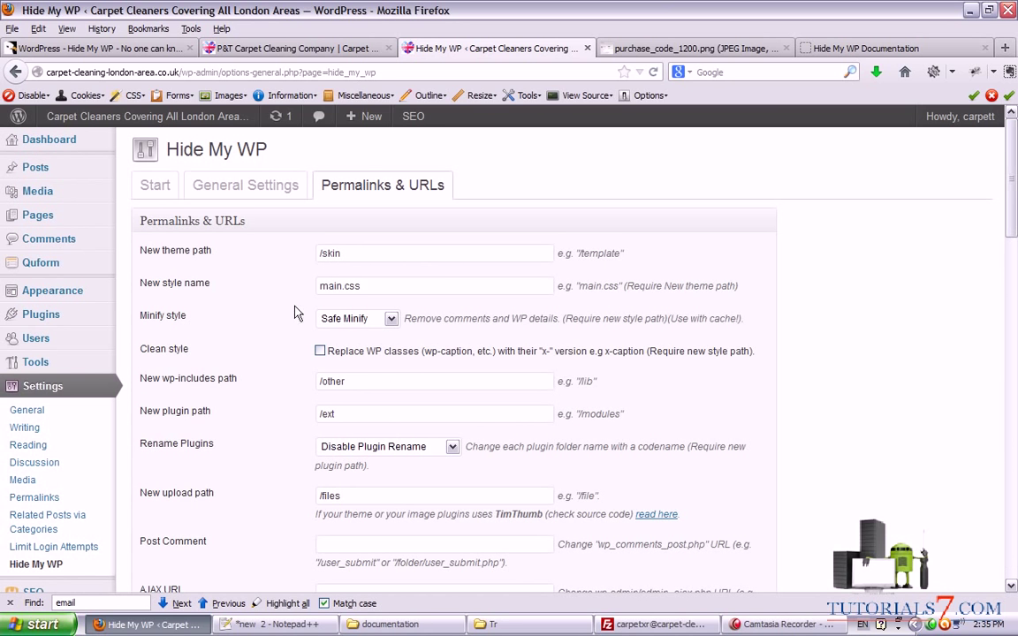
- Keep Minify style at Safe Minify and Rename Plugins at Disable Plugin Rename
{"action": "mouse_move", "coordinate": [201, 317]}
{"action": "left_mouse_down"}
{"action": "mouse_move", "coordinate": [279, 311]}
{"action": "mouse_move", "coordinate": [311, 325]}
{"action": "left_mouse_up"}
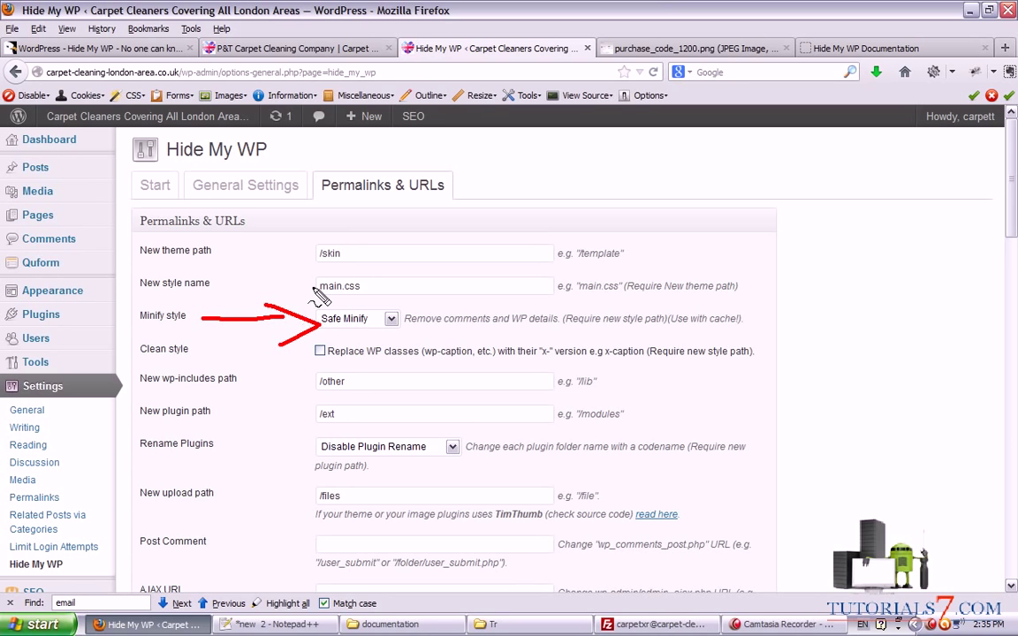
{"action": "left_click", "coordinate": [357, 323]}
{"action": "left_click", "coordinate": [364, 321]}
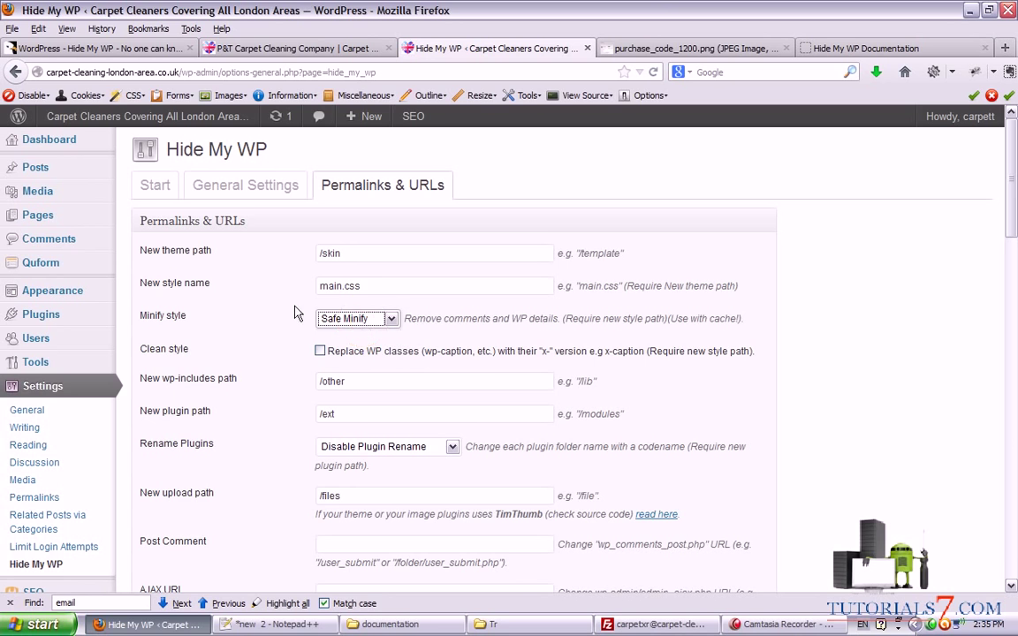
{"action": "scroll", "coordinate": [435, 270], "scroll_direction": "down", "scroll_amount": 2}
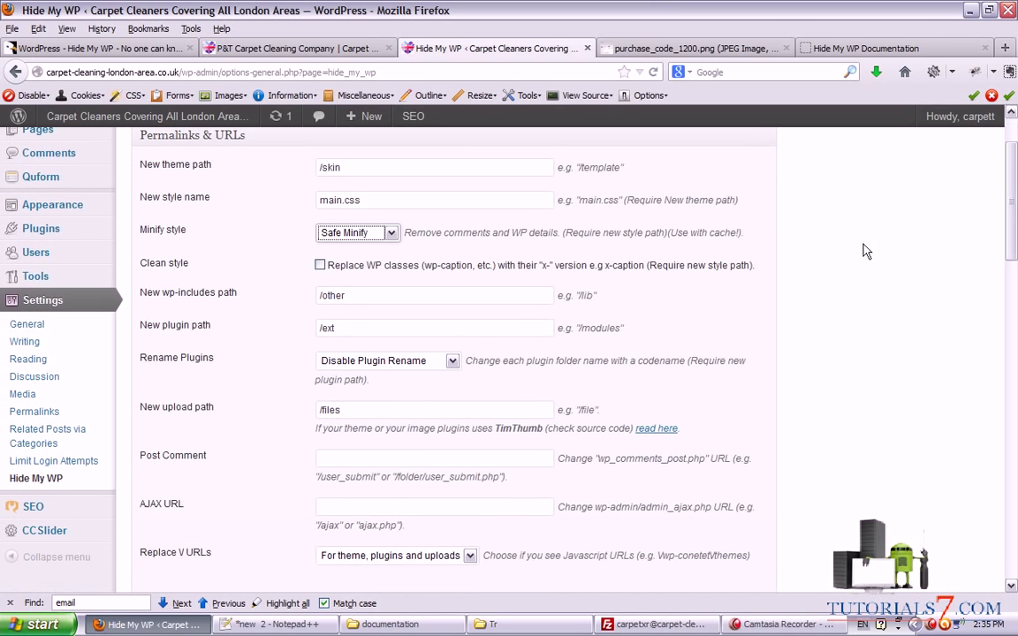
{"action": "left_click_drag", "start_coordinate": [312, 248], "coordinate": [382, 251]}
{"action": "scroll", "coordinate": [598, 310], "scroll_direction": "down", "scroll_amount": 1}
{"action": "left_click", "coordinate": [403, 309]}
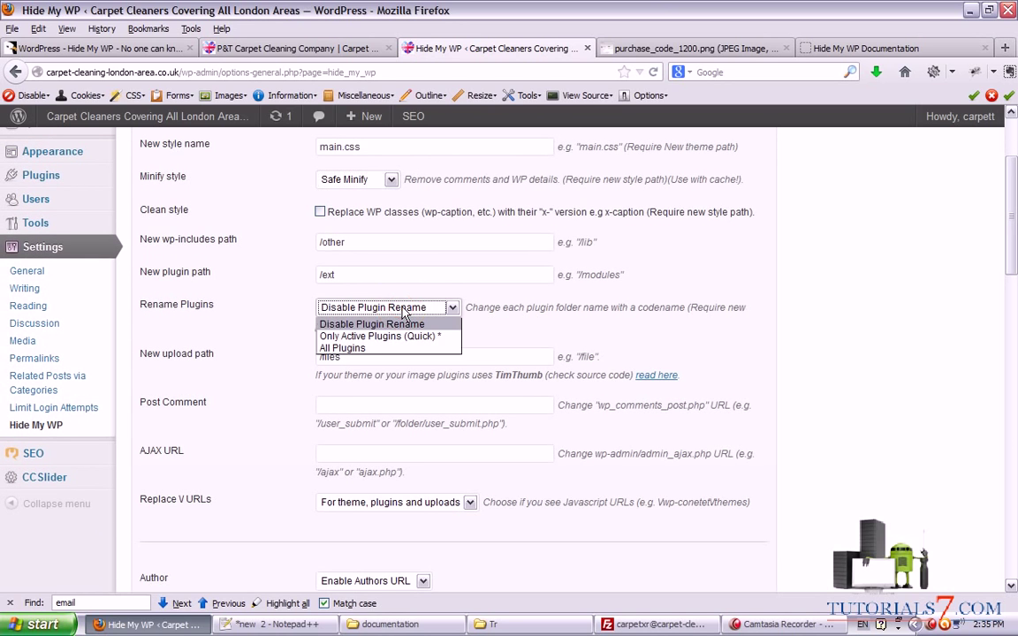
{"action": "left_click", "coordinate": [403, 308]}
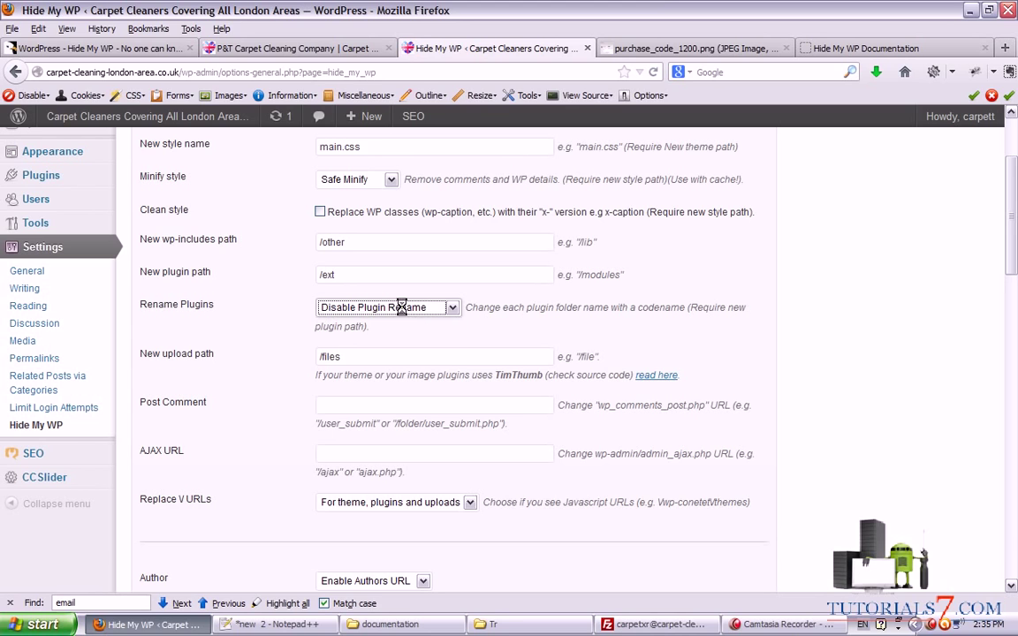
- Leave Rename Plugins at Disable Plugin Rename and review the Enable Authors URL setting
{"action": "left_click", "coordinate": [339, 314]}
{"action": "left_click", "coordinate": [343, 317]}
{"action": "left_click_drag", "start_coordinate": [1008, 227], "coordinate": [954, 329]}
{"action": "mouse_move", "coordinate": [316, 238]}
{"action": "left_mouse_down"}
{"action": "mouse_move", "coordinate": [477, 188]}
{"action": "mouse_move", "coordinate": [291, 189]}
{"action": "mouse_move", "coordinate": [291, 221]}
{"action": "mouse_move", "coordinate": [299, 218]}
{"action": "left_mouse_up"}
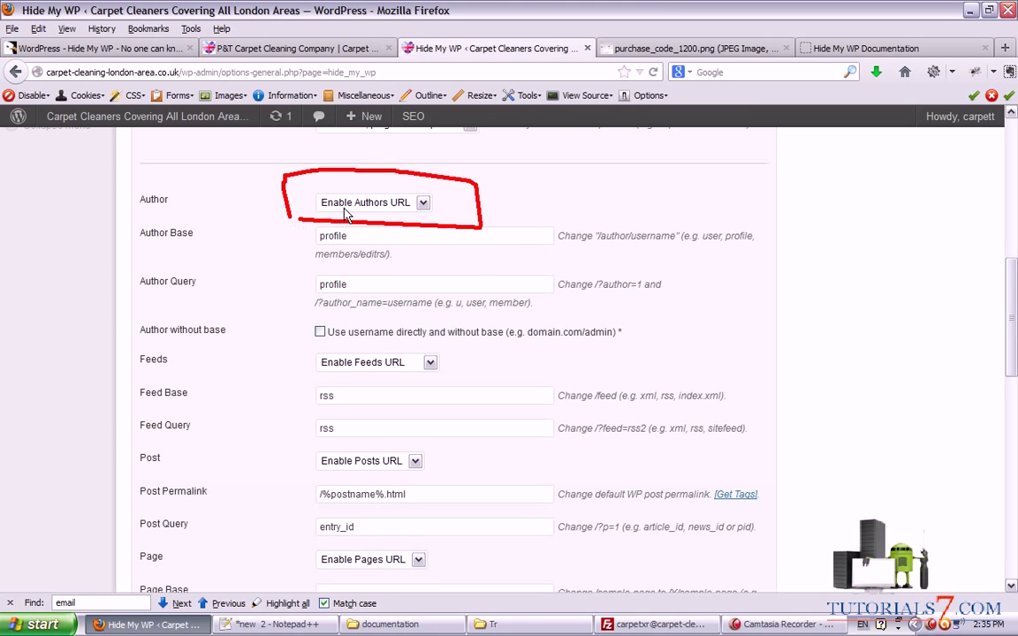
{"action": "left_click_drag", "start_coordinate": [1010, 291], "coordinate": [1015, 330]}
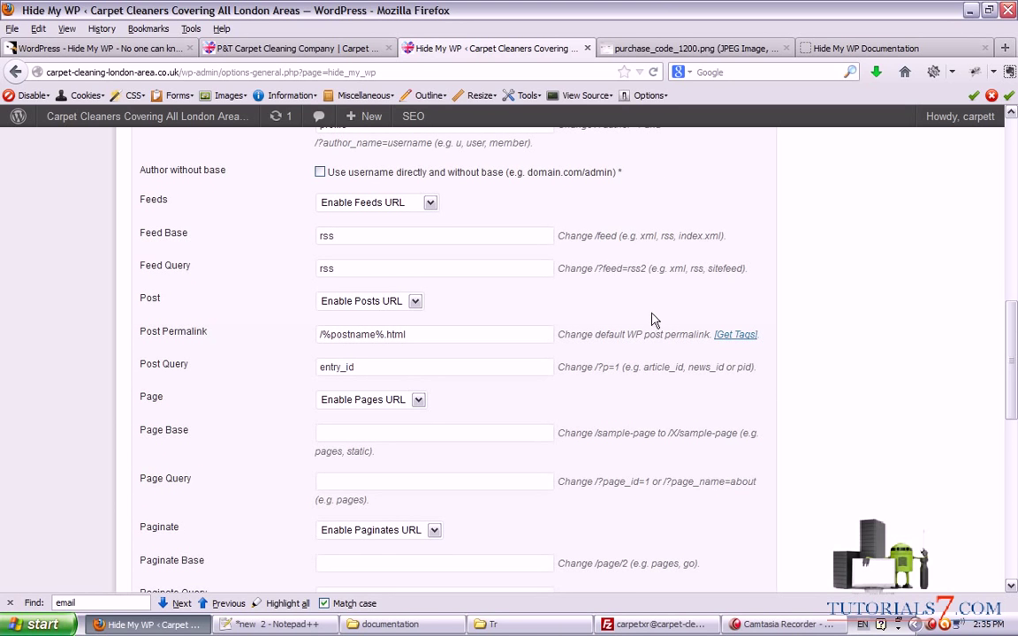
- Review the search base redirect, Disable Archive and Change Nonce options, then save the settings
{"action": "scroll", "coordinate": [920, 359], "scroll_direction": "down", "scroll_amount": 3}
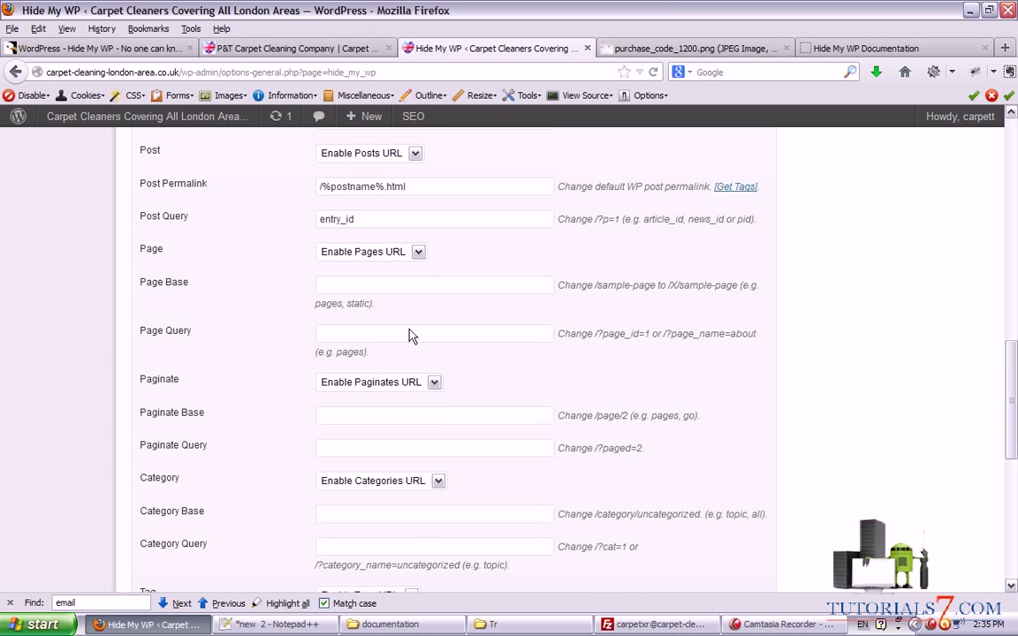
{"action": "left_click_drag", "start_coordinate": [1012, 402], "coordinate": [1012, 509]}
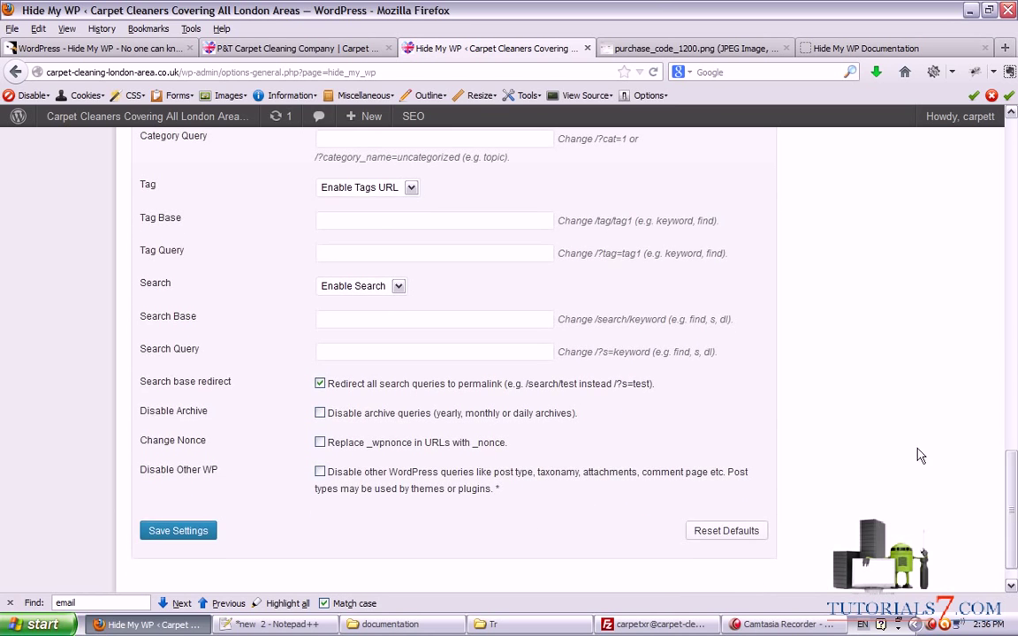
{"action": "mouse_move", "coordinate": [127, 370]}
{"action": "left_mouse_down"}
{"action": "mouse_move", "coordinate": [787, 369]}
{"action": "mouse_move", "coordinate": [775, 484]}
{"action": "mouse_move", "coordinate": [354, 525]}
{"action": "mouse_move", "coordinate": [252, 485]}
{"action": "mouse_move", "coordinate": [96, 484]}
{"action": "mouse_move", "coordinate": [89, 349]}
{"action": "mouse_move", "coordinate": [97, 329]}
{"action": "mouse_move", "coordinate": [389, 358]}
{"action": "mouse_move", "coordinate": [460, 397]}
{"action": "left_mouse_up"}
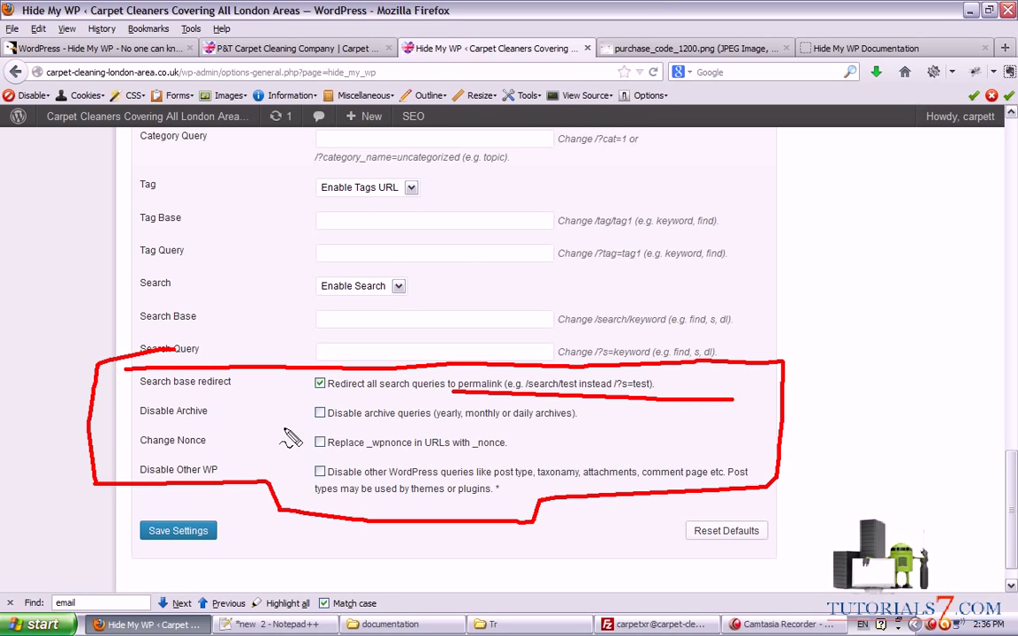
{"action": "left_click_drag", "start_coordinate": [308, 425], "coordinate": [582, 424]}
{"action": "key", "text": "Escape"}
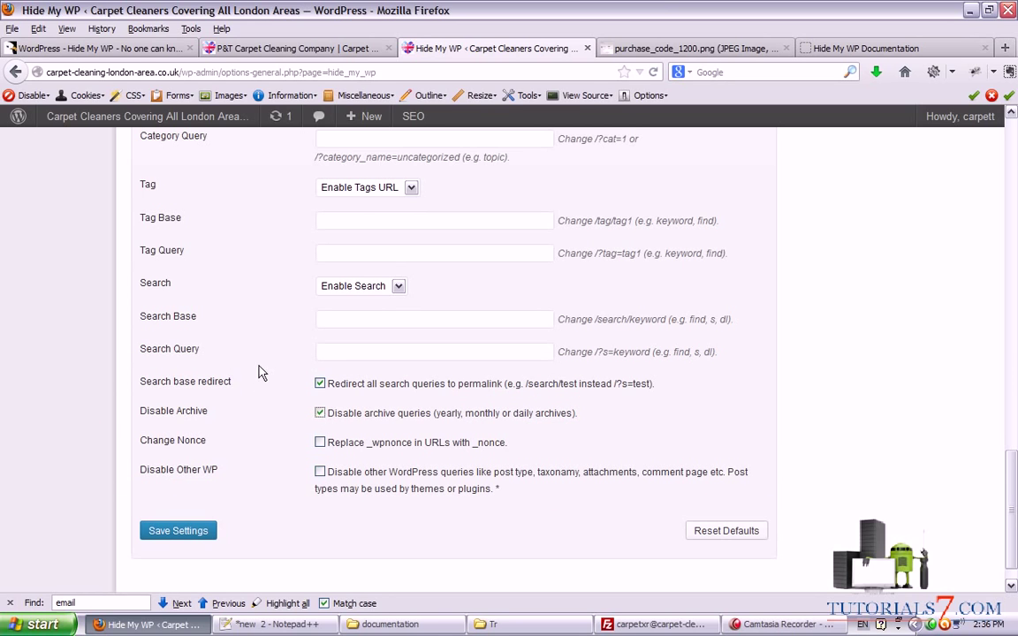
{"action": "mouse_move", "coordinate": [309, 456]}
{"action": "left_mouse_down"}
{"action": "mouse_move", "coordinate": [375, 447]}
{"action": "mouse_move", "coordinate": [446, 462]}
{"action": "mouse_move", "coordinate": [521, 457]}
{"action": "left_mouse_up"}
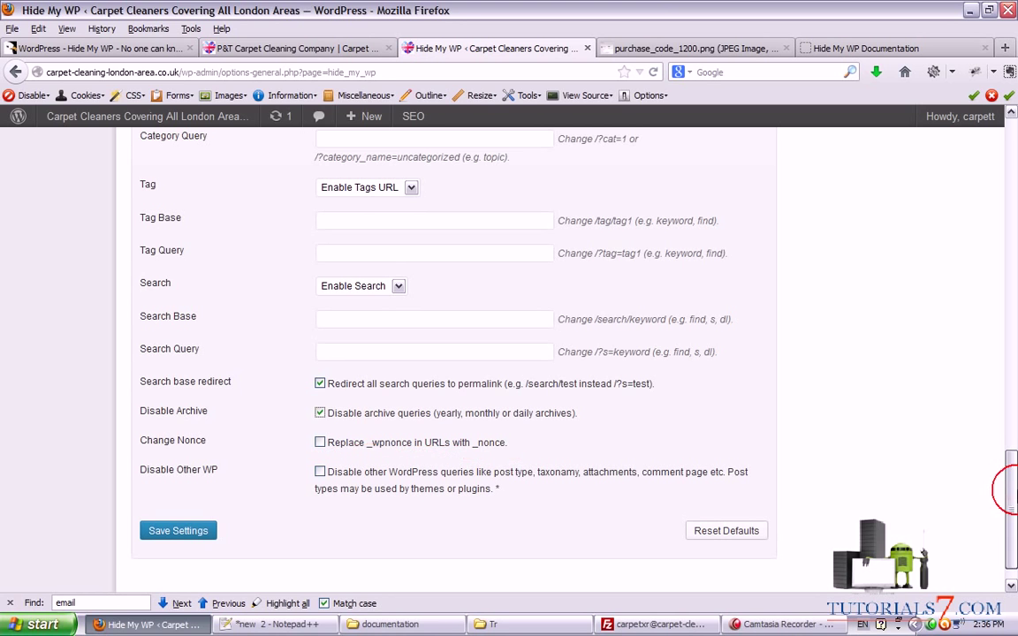
{"action": "scroll", "coordinate": [1015, 495], "scroll_direction": "up", "scroll_amount": 8}
{"action": "scroll", "coordinate": [1013, 529], "scroll_direction": "down", "scroll_amount": 7}
{"action": "scroll", "coordinate": [1013, 528], "scroll_direction": "down", "scroll_amount": 3}
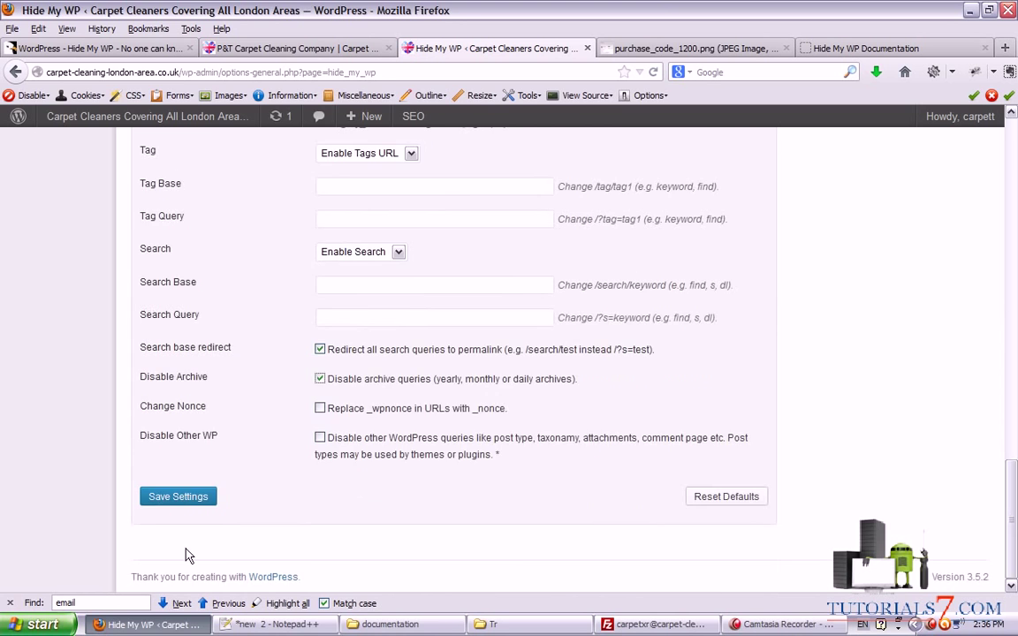
{"action": "left_click", "coordinate": [161, 500]}
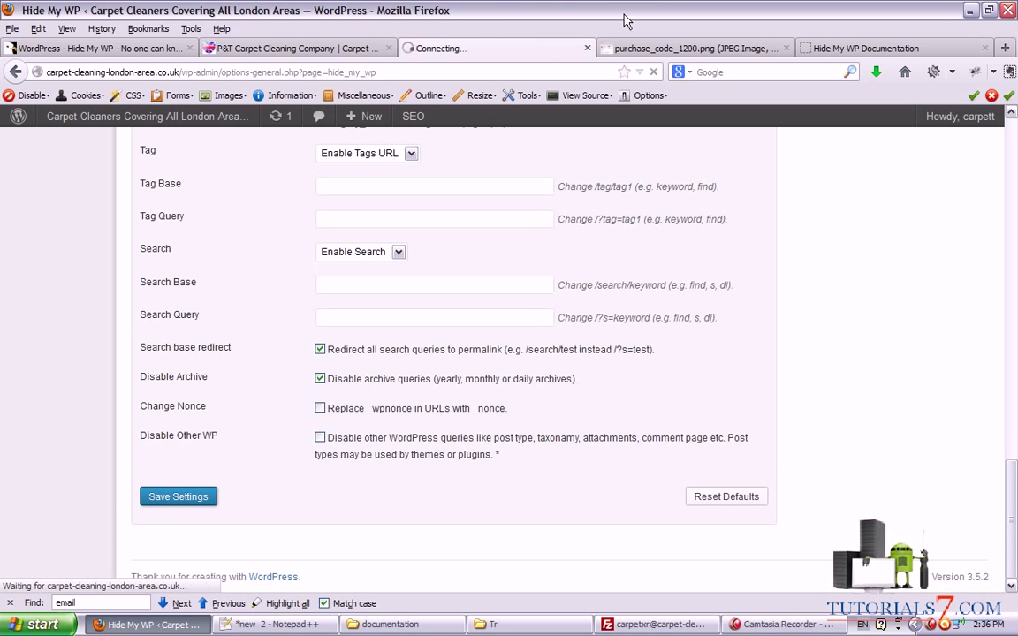
- Reload the P&T Carpet Cleaning front page to confirm it still displays after saving
{"action": "left_click", "coordinate": [862, 47]}
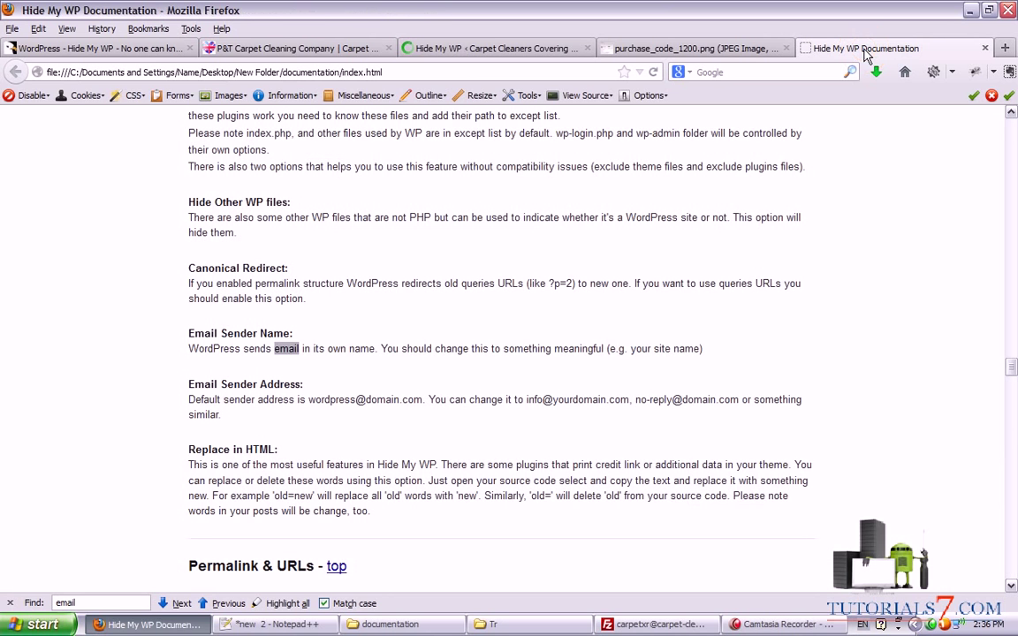
{"action": "left_click", "coordinate": [461, 49]}
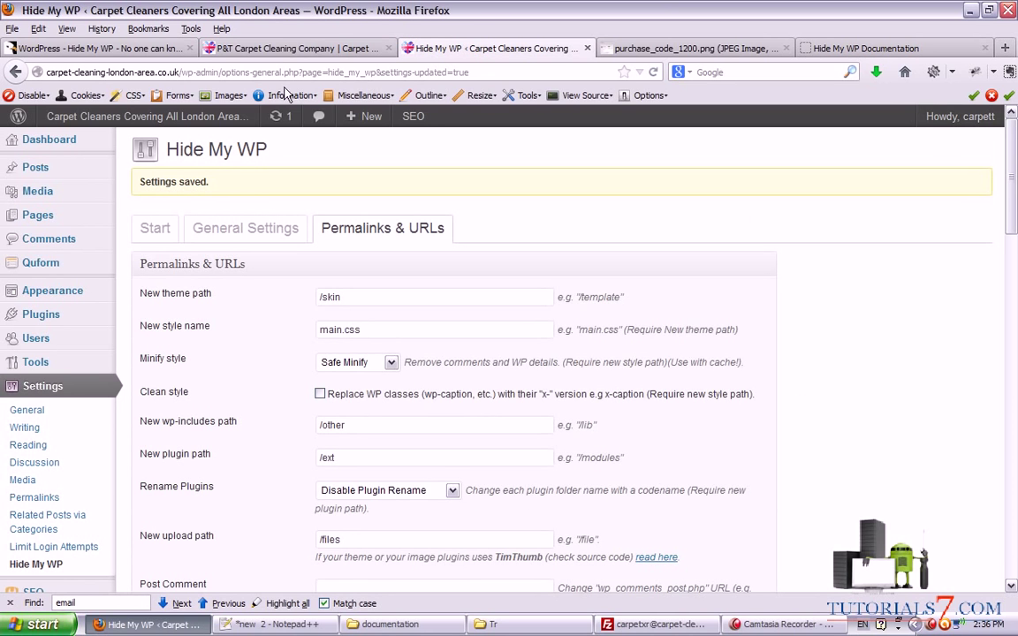
{"action": "left_click", "coordinate": [231, 50]}
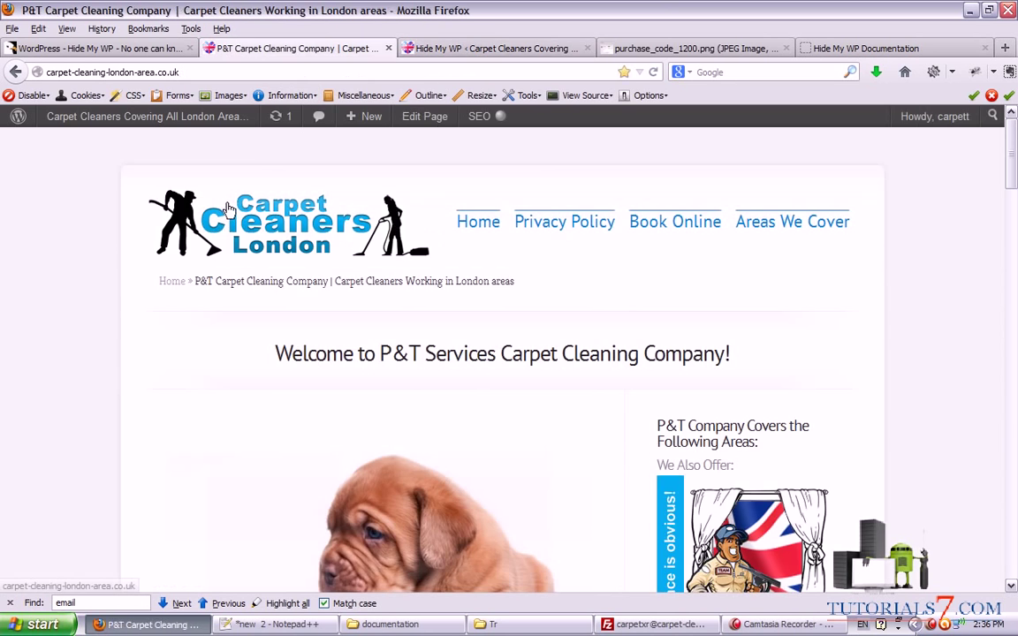
{"action": "left_click", "coordinate": [228, 199]}
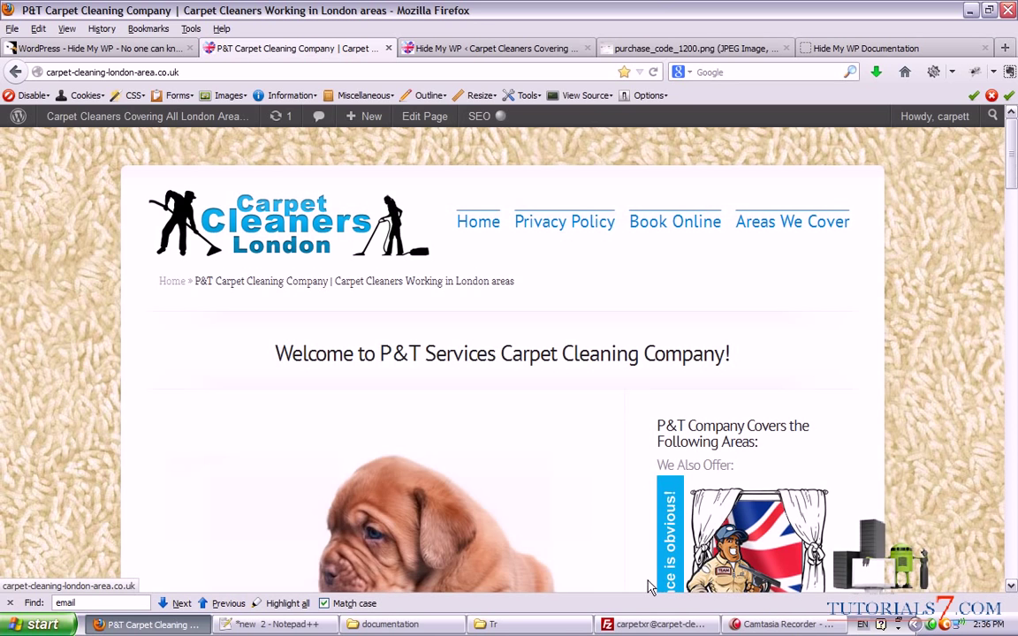
- Delete the old local .htaccess and download /public_html/.htaccess into the local Tr folder
{"action": "left_click", "coordinate": [656, 624]}
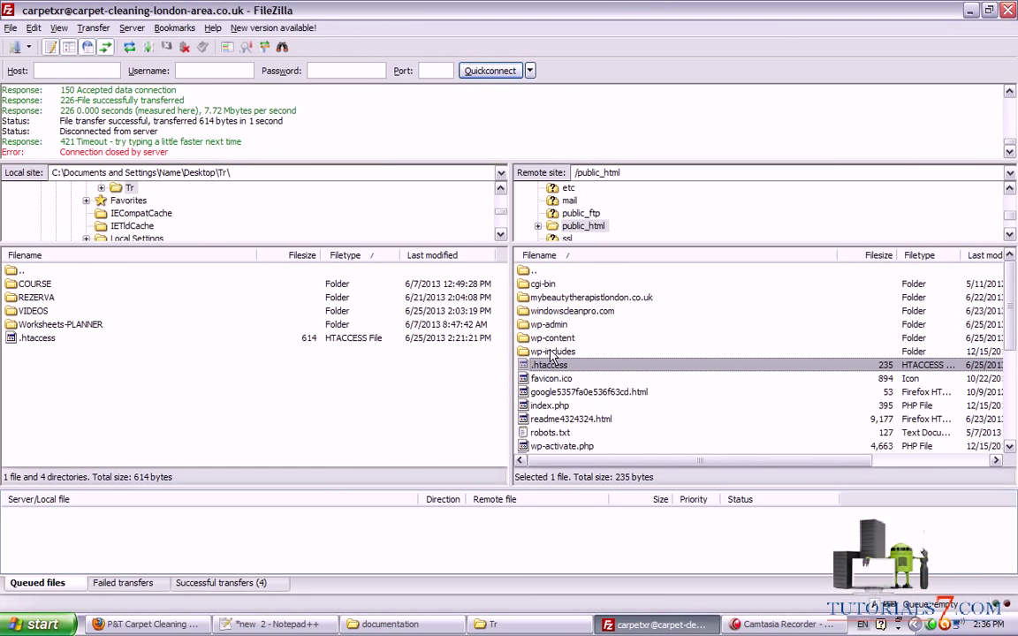
{"action": "double_click", "coordinate": [553, 351]}
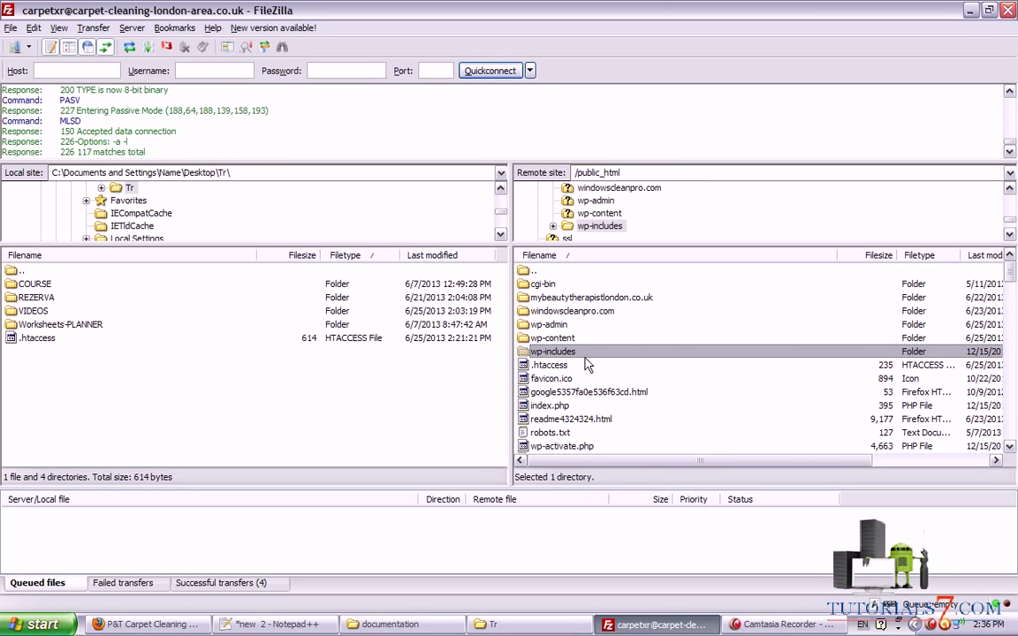
{"action": "double_click", "coordinate": [531, 270]}
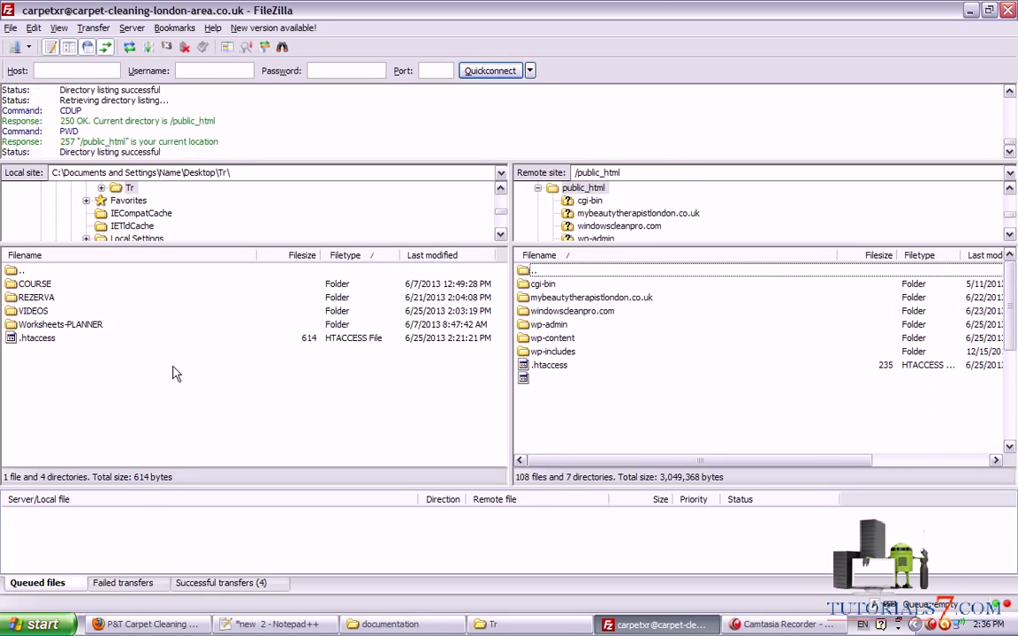
{"action": "left_click", "coordinate": [33, 342]}
{"action": "key", "text": "Delete"}
{"action": "key", "text": "Return"}
{"action": "left_click", "coordinate": [549, 366]}
{"action": "left_click_drag", "start_coordinate": [549, 365], "coordinate": [106, 389]}
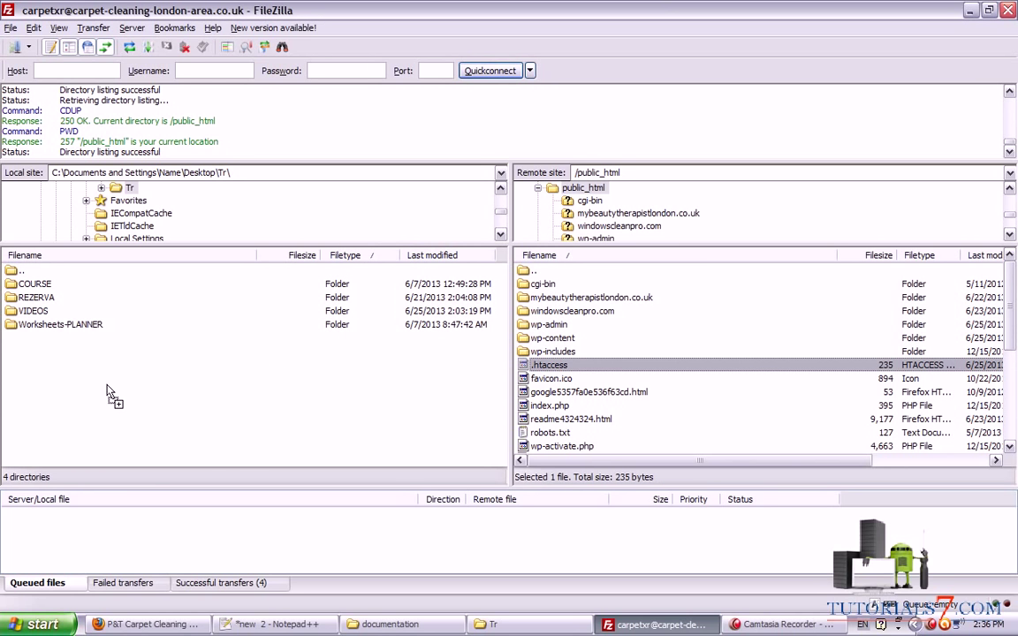
- Reload the downloaded .htaccess in Notepad++ and review its skin, other, files and ext rewrite rules
{"action": "left_click", "coordinate": [471, 626]}
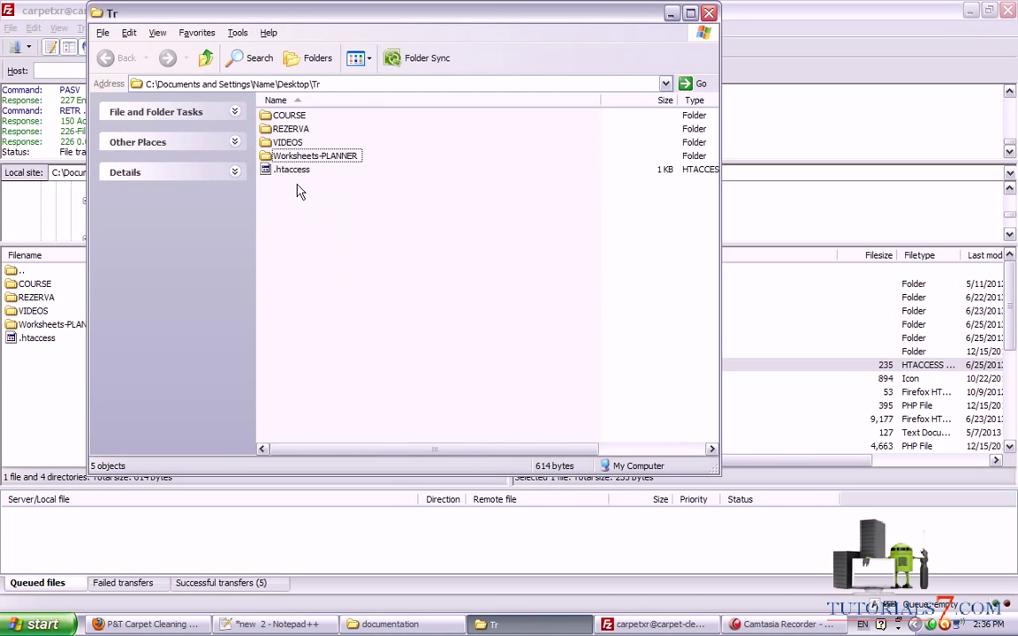
{"action": "left_click_drag", "start_coordinate": [287, 169], "coordinate": [256, 320]}
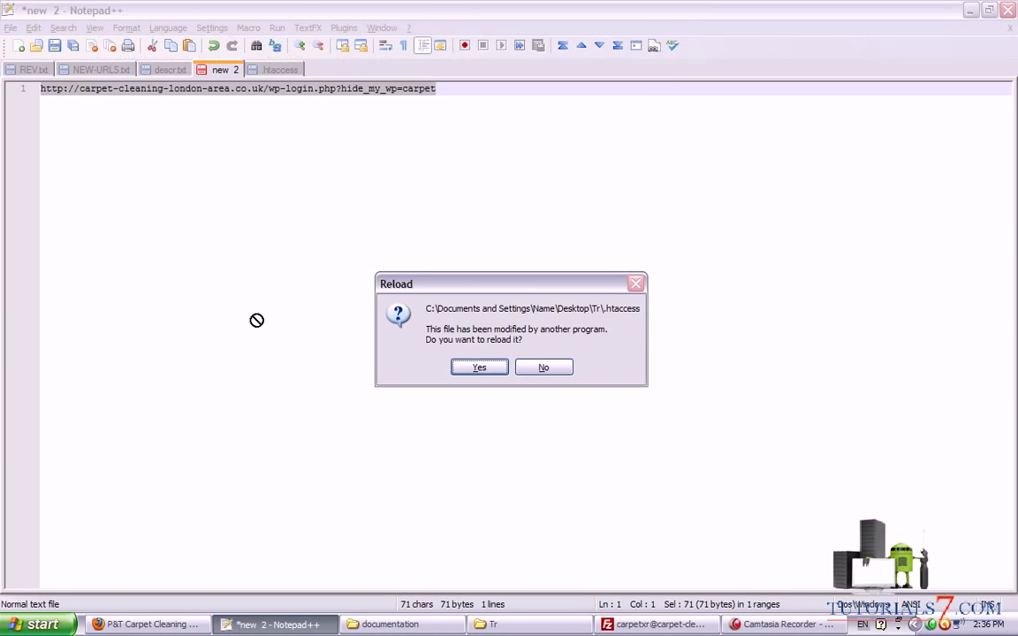
{"action": "left_click", "coordinate": [480, 367]}
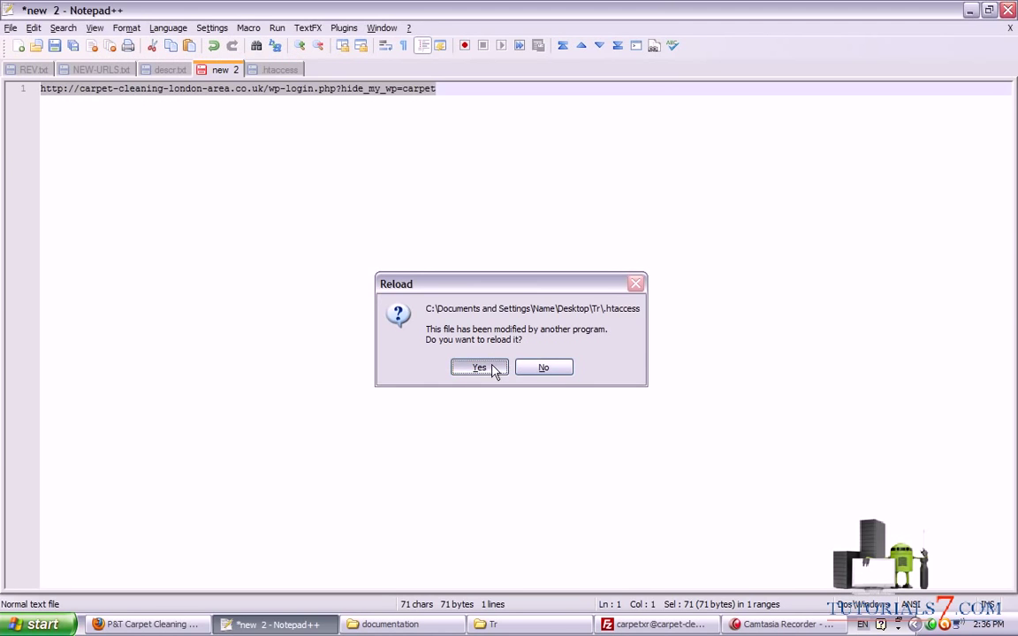
{"action": "left_click", "coordinate": [276, 75]}
{"action": "left_click", "coordinate": [484, 624]}
{"action": "left_click_drag", "start_coordinate": [294, 170], "coordinate": [828, 173]}
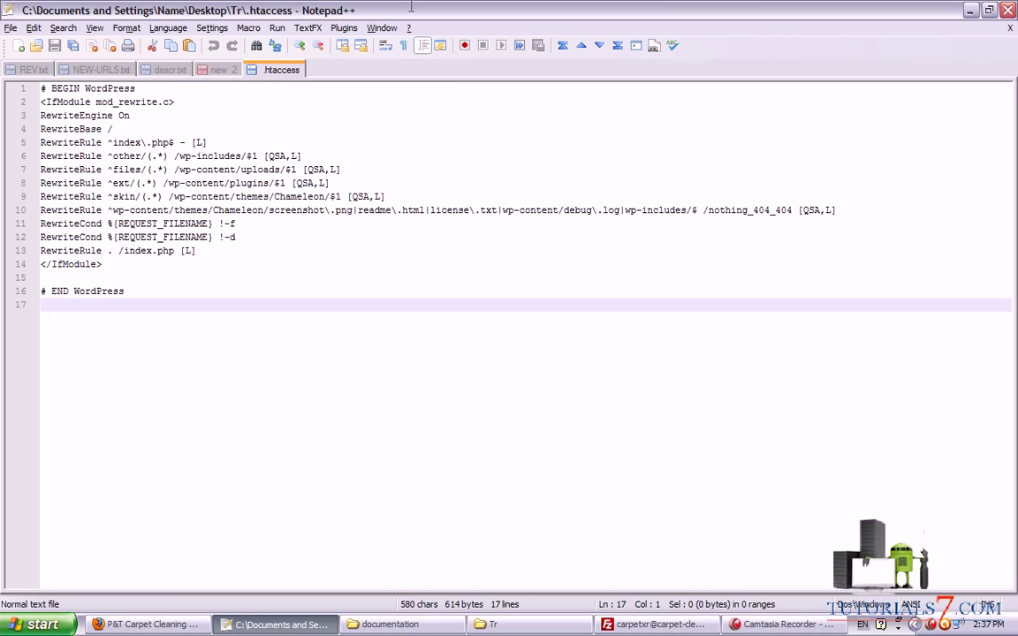
{"action": "left_click", "coordinate": [146, 624]}
{"action": "left_click", "coordinate": [826, 48]}
- On the Hide My WP CodeCanyon page, circle the featured note, 1,077 purchases and 365 comments
{"action": "left_click", "coordinate": [99, 47]}
{"action": "scroll", "coordinate": [906, 123], "scroll_direction": "down", "scroll_amount": 2}
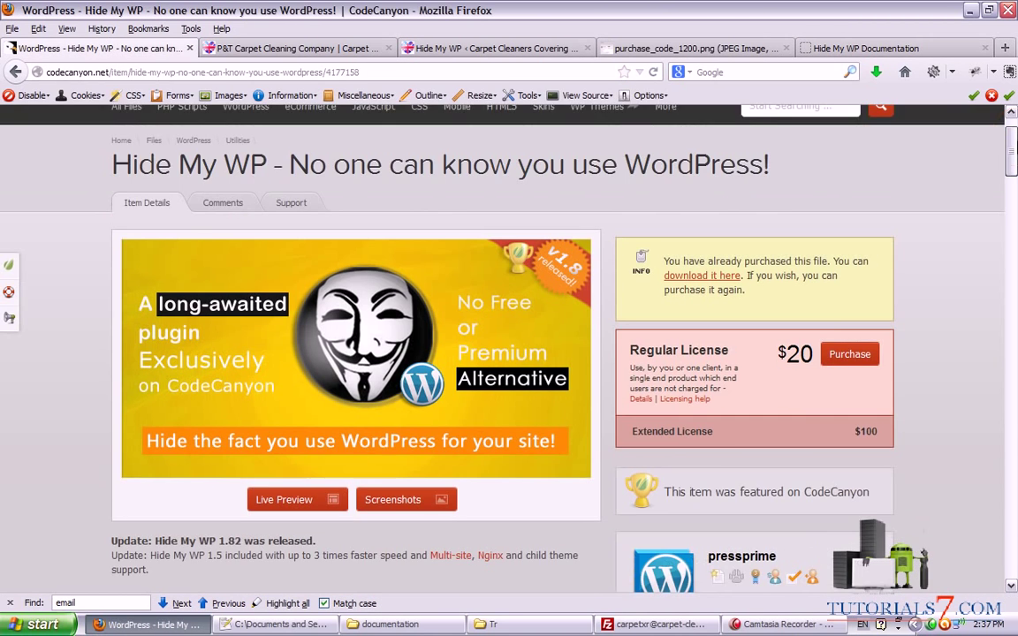
{"action": "scroll", "coordinate": [952, 257], "scroll_direction": "down", "scroll_amount": 4}
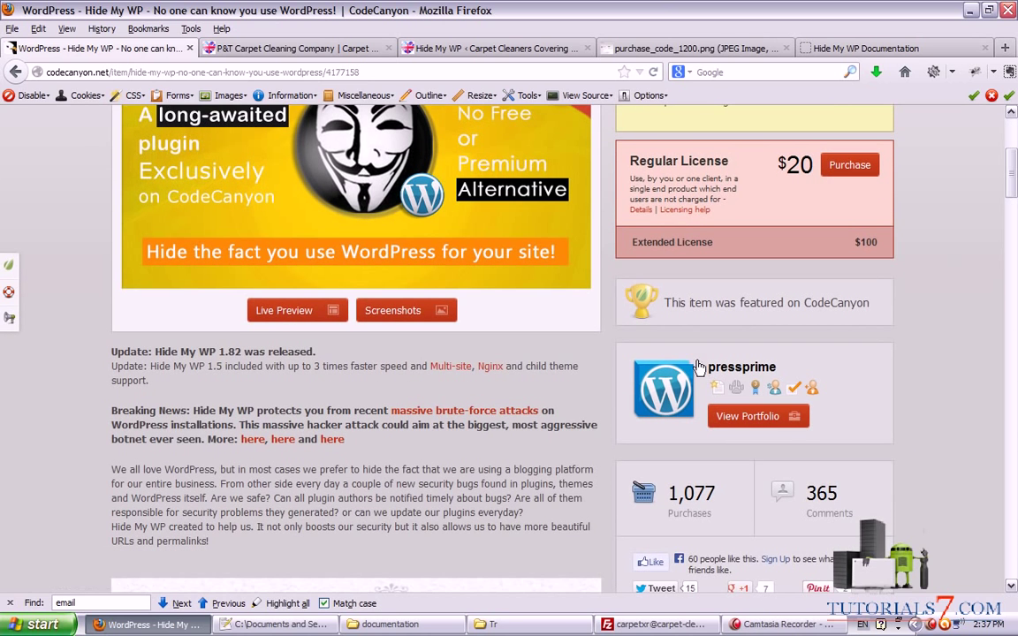
{"action": "mouse_move", "coordinate": [650, 329]}
{"action": "left_mouse_down"}
{"action": "mouse_move", "coordinate": [784, 324]}
{"action": "mouse_move", "coordinate": [895, 304]}
{"action": "mouse_move", "coordinate": [594, 307]}
{"action": "left_mouse_up"}
{"action": "key", "text": "Escape"}
{"action": "scroll", "coordinate": [910, 154], "scroll_direction": "down", "scroll_amount": 2}
{"action": "scroll", "coordinate": [1015, 186], "scroll_direction": "down", "scroll_amount": 1}
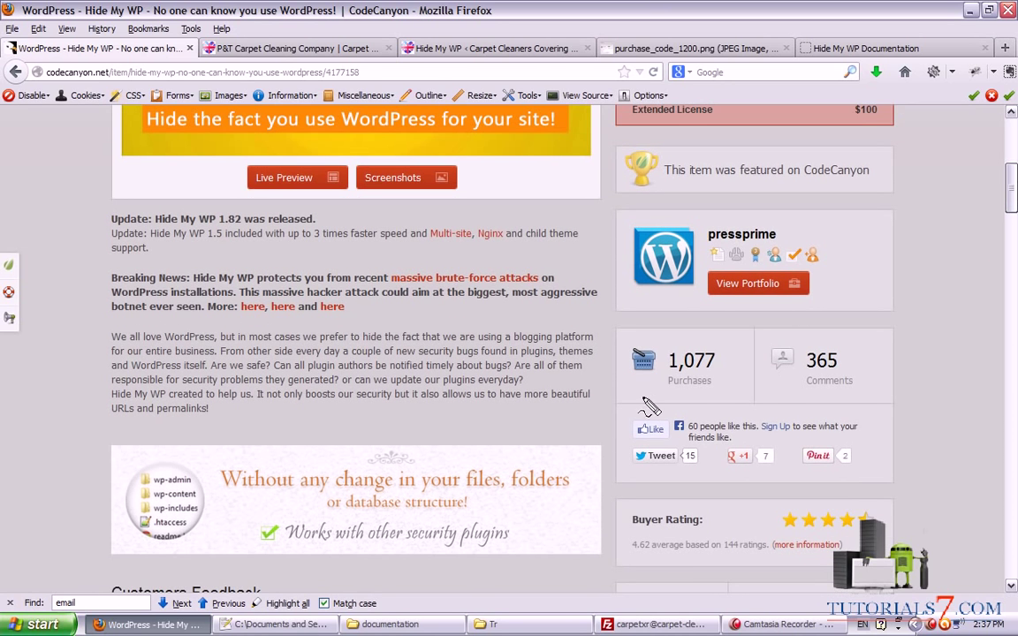
{"action": "mouse_move", "coordinate": [642, 398]}
{"action": "left_mouse_down"}
{"action": "mouse_move", "coordinate": [745, 371]}
{"action": "mouse_move", "coordinate": [626, 352]}
{"action": "mouse_move", "coordinate": [650, 402]}
{"action": "left_mouse_up"}
{"action": "left_click_drag", "start_coordinate": [781, 402], "coordinate": [895, 375]}
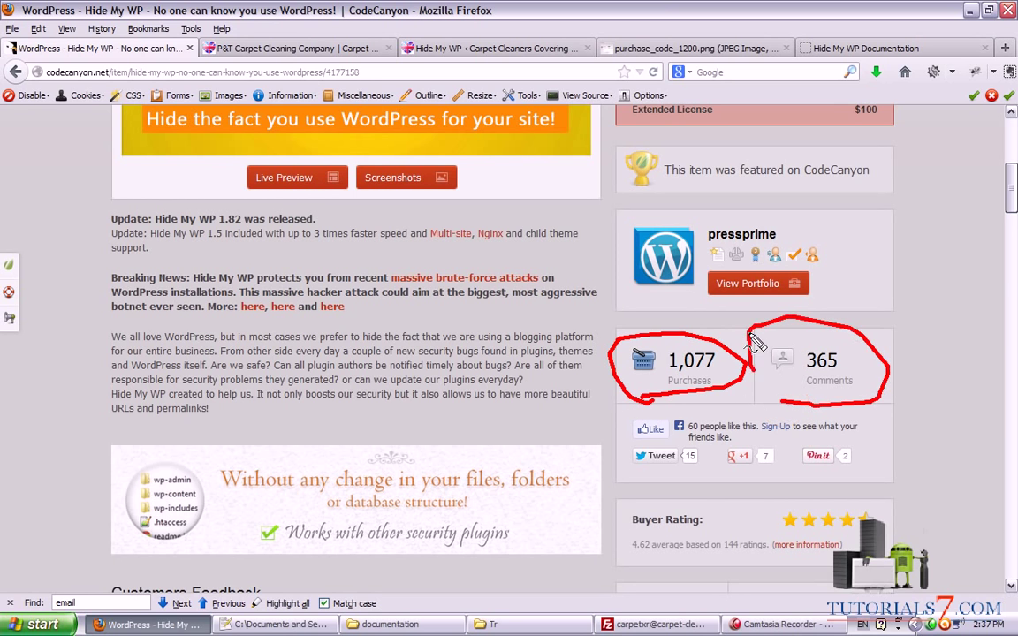
{"action": "key", "text": "Escape"}
{"action": "scroll", "coordinate": [907, 168], "scroll_direction": "up", "scroll_amount": 8}
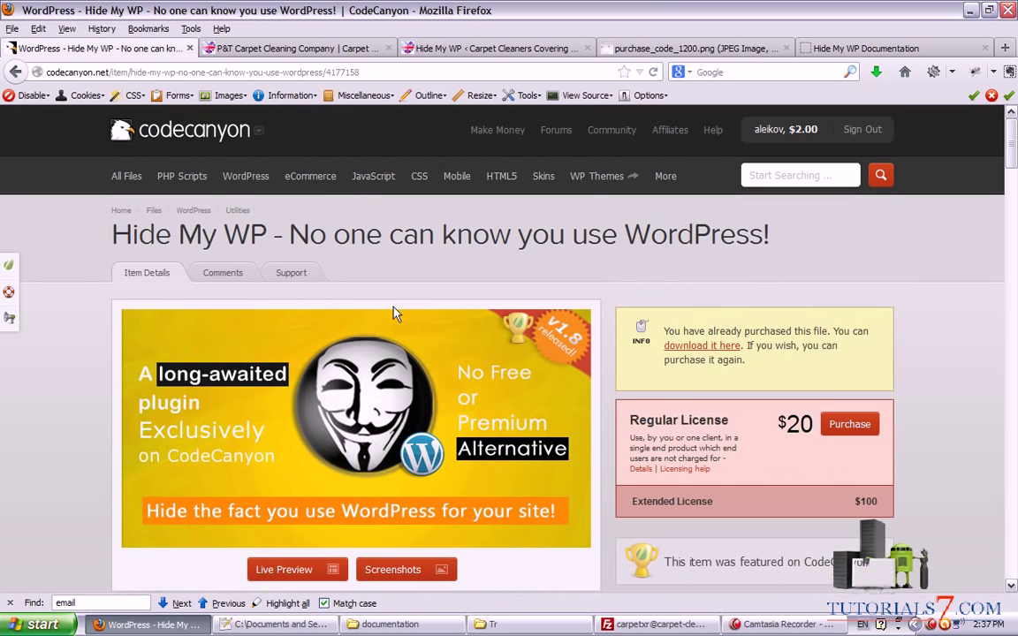
- Read through the plugin's buyer comments, then return to the Item Details page
{"action": "left_click", "coordinate": [222, 272]}
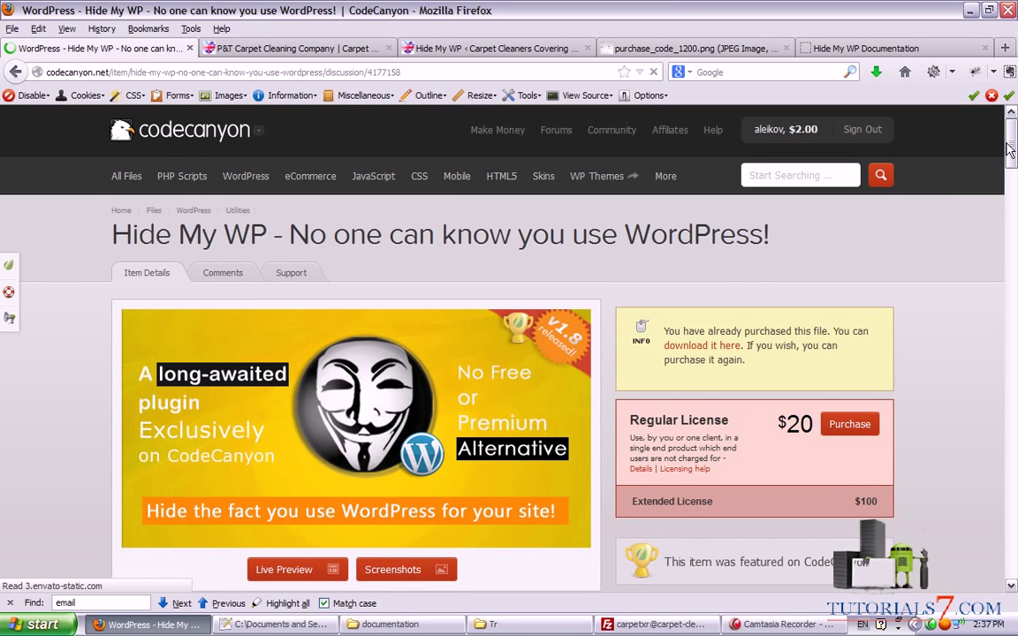
{"action": "left_click_drag", "start_coordinate": [1015, 140], "coordinate": [1014, 255]}
{"action": "left_click", "coordinate": [1016, 304]}
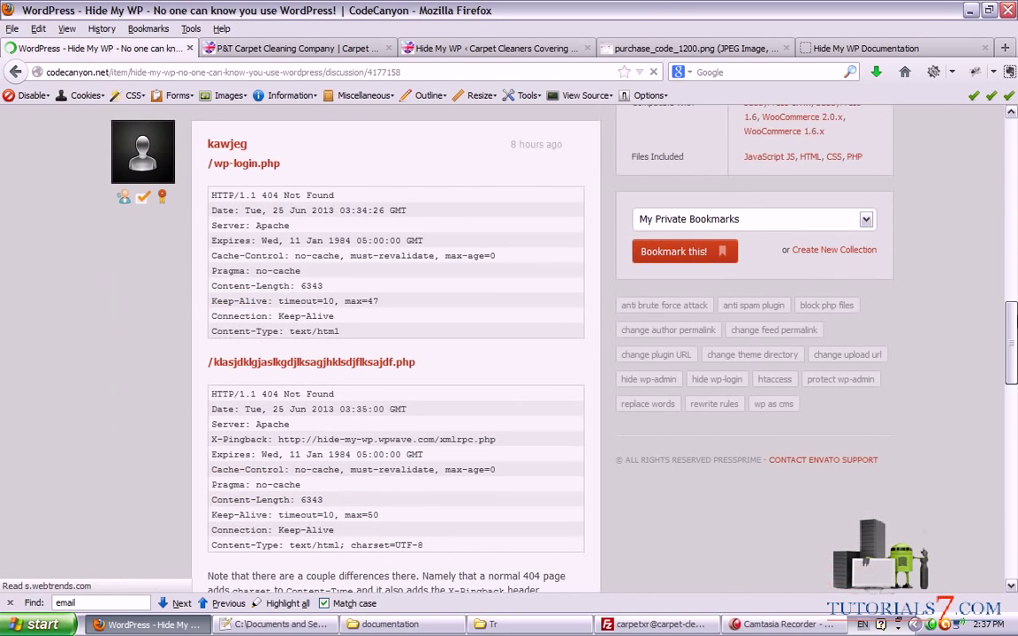
{"action": "scroll", "coordinate": [396, 354], "scroll_direction": "down", "scroll_amount": 4}
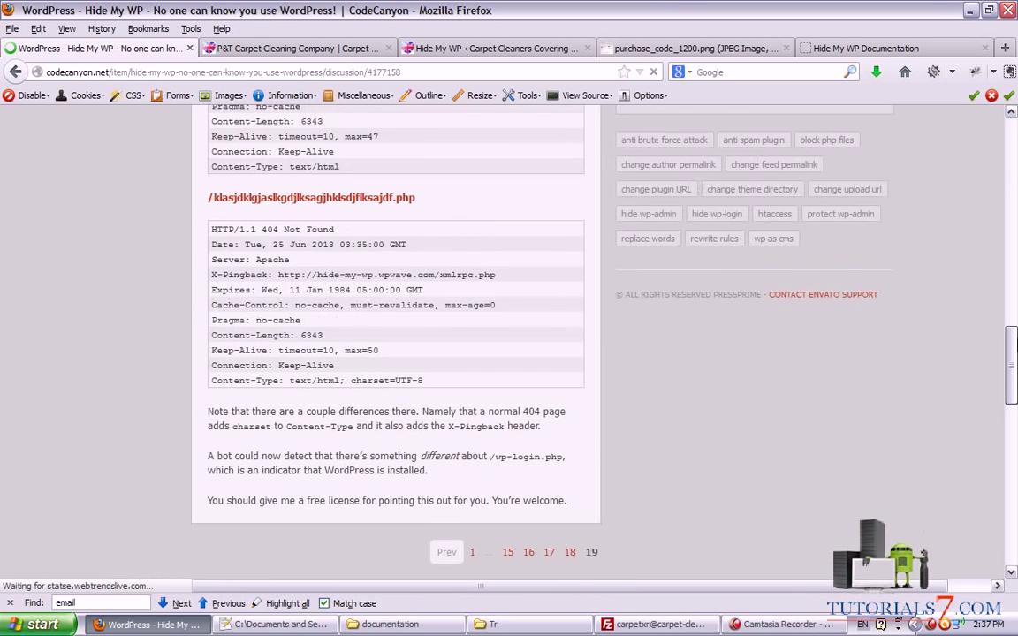
{"action": "scroll", "coordinate": [396, 354], "scroll_direction": "up", "scroll_amount": 4}
{"action": "left_click_drag", "start_coordinate": [1015, 315], "coordinate": [1016, 226]}
{"action": "left_click_drag", "start_coordinate": [1016, 180], "coordinate": [1015, 115]}
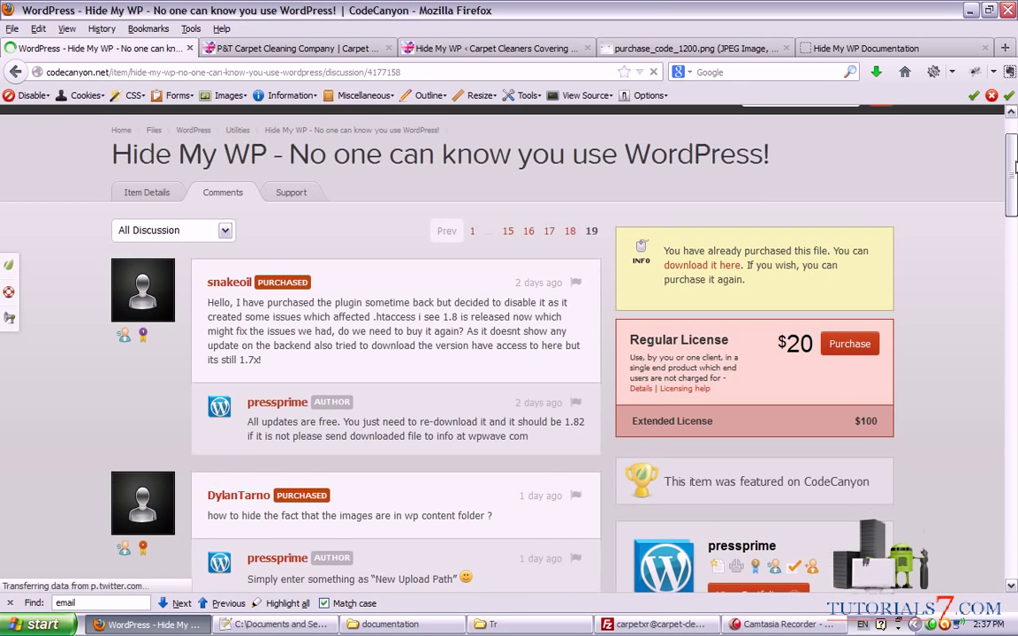
{"action": "left_click", "coordinate": [147, 269]}
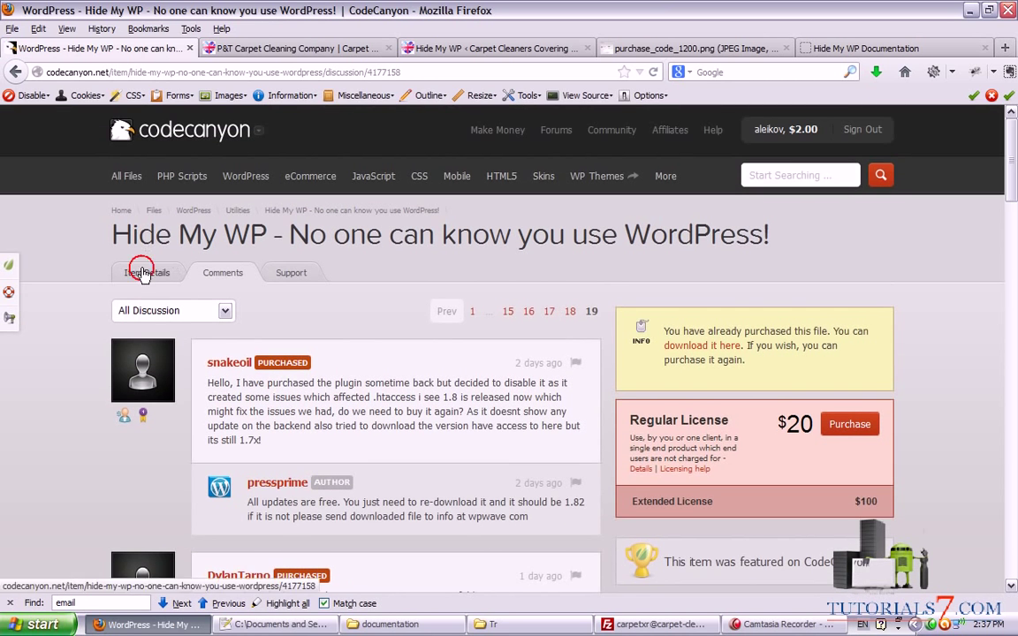